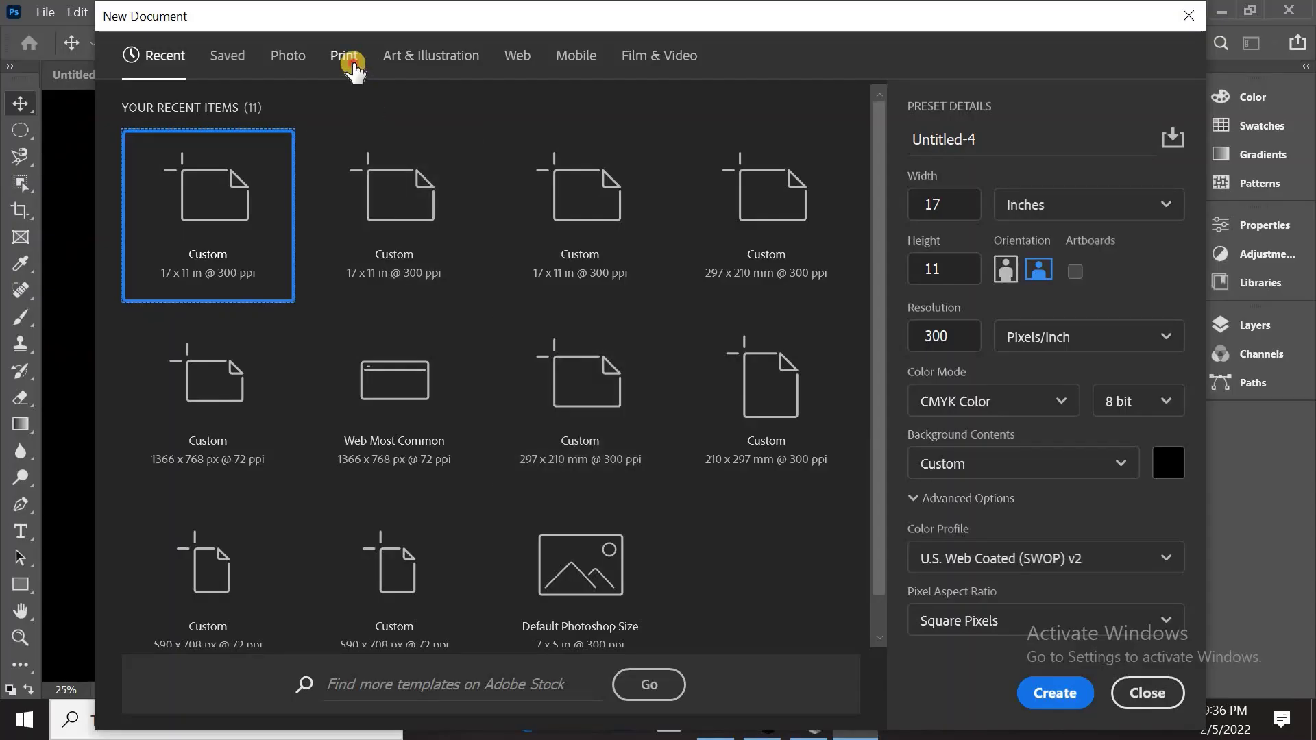
- Create a landscape Tabloid (17 x 11 in, 300 ppi) CMYK document with a black background
left_click(348, 60)
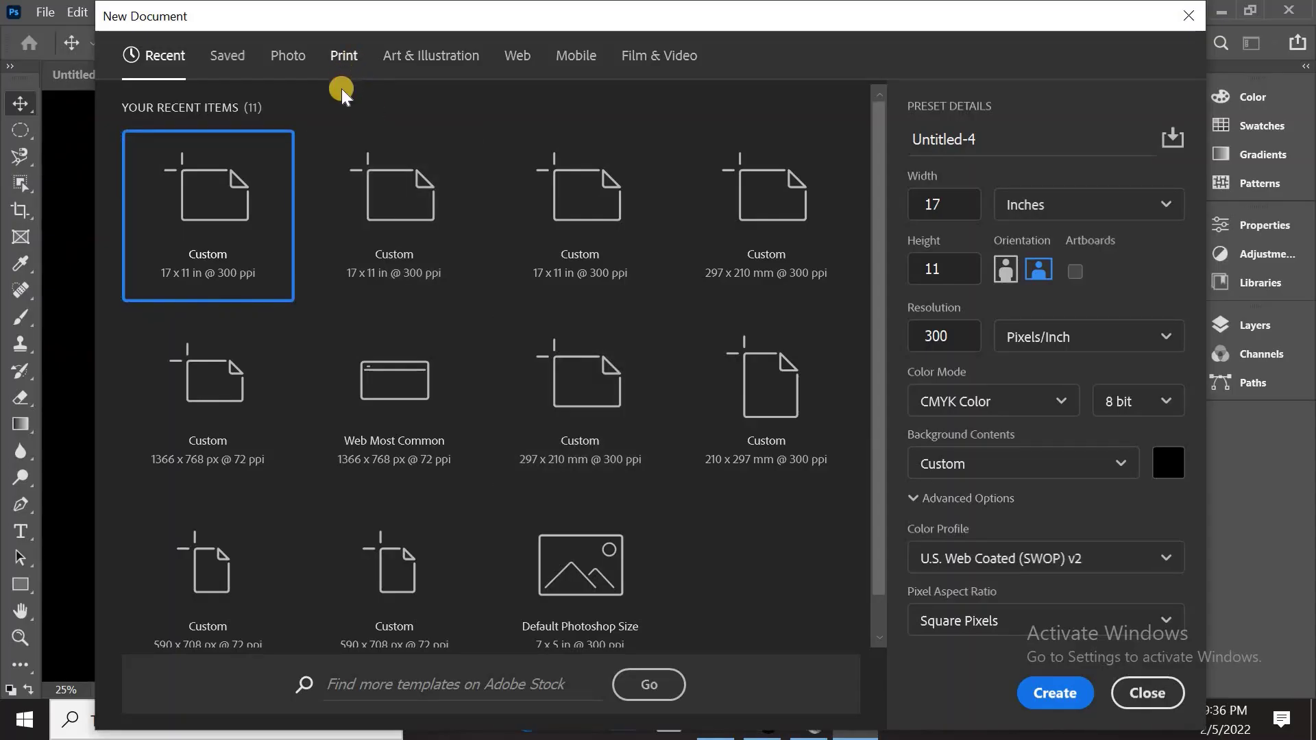
left_click(573, 209)
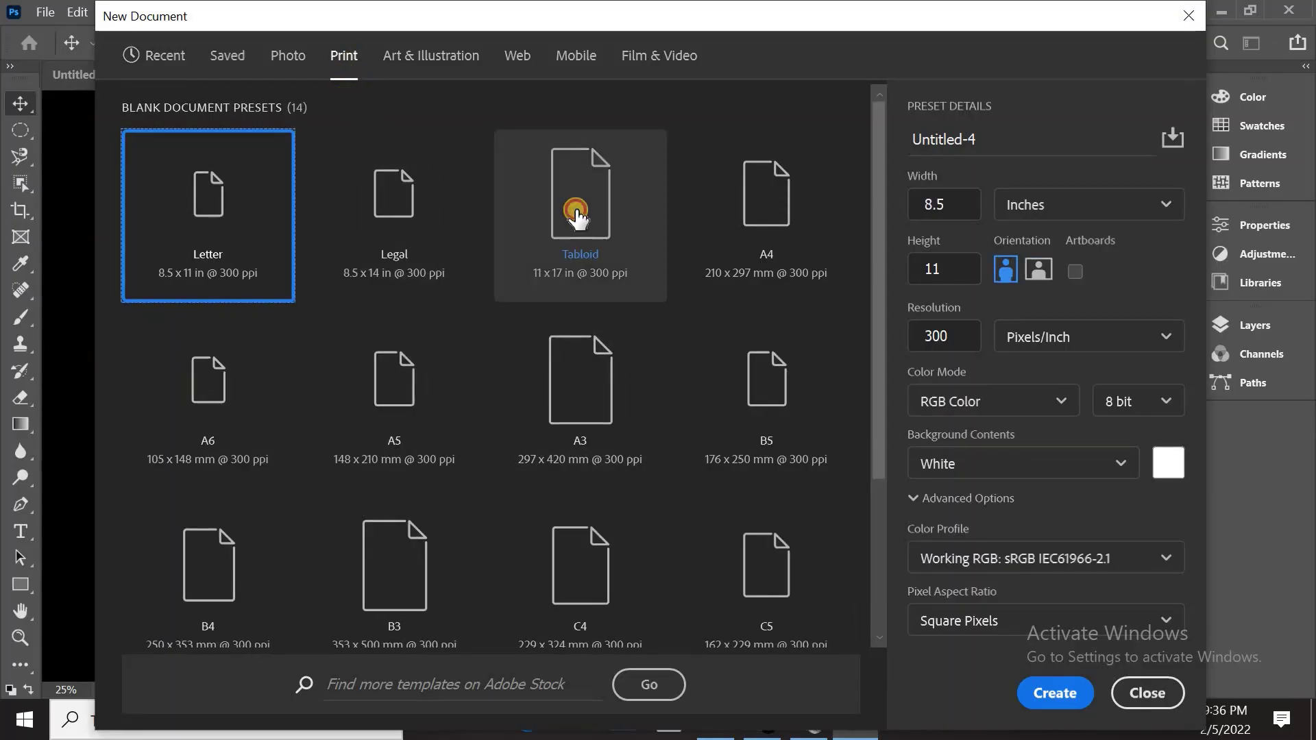
left_click(960, 401)
key("Escape")
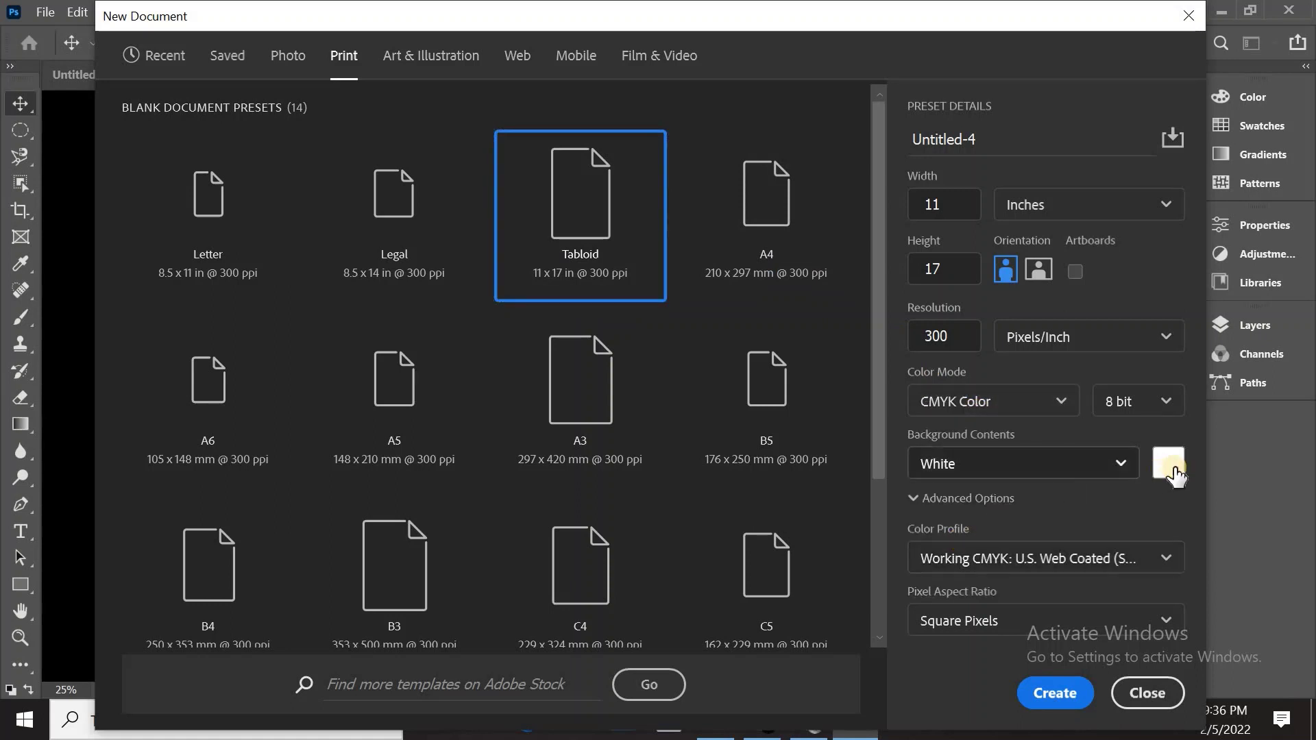
left_click(1170, 466)
left_click(819, 264)
left_click(689, 324)
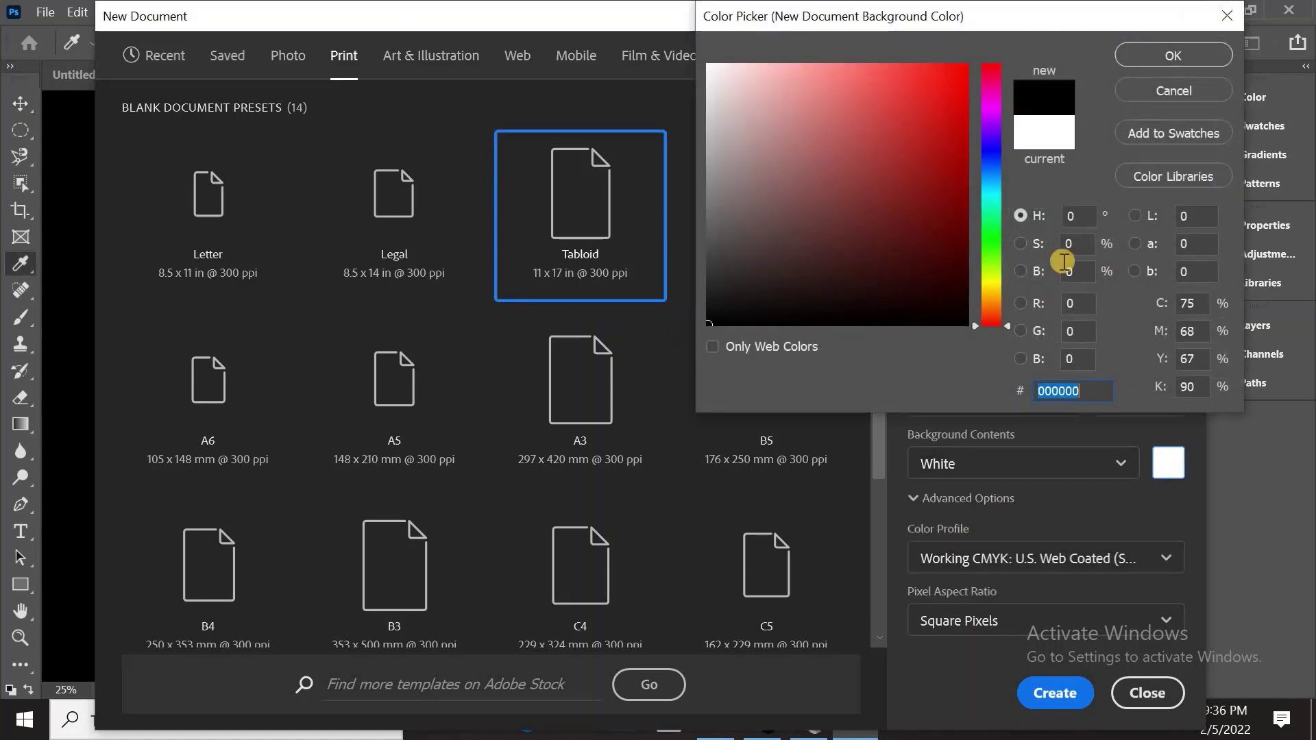
left_click(1187, 55)
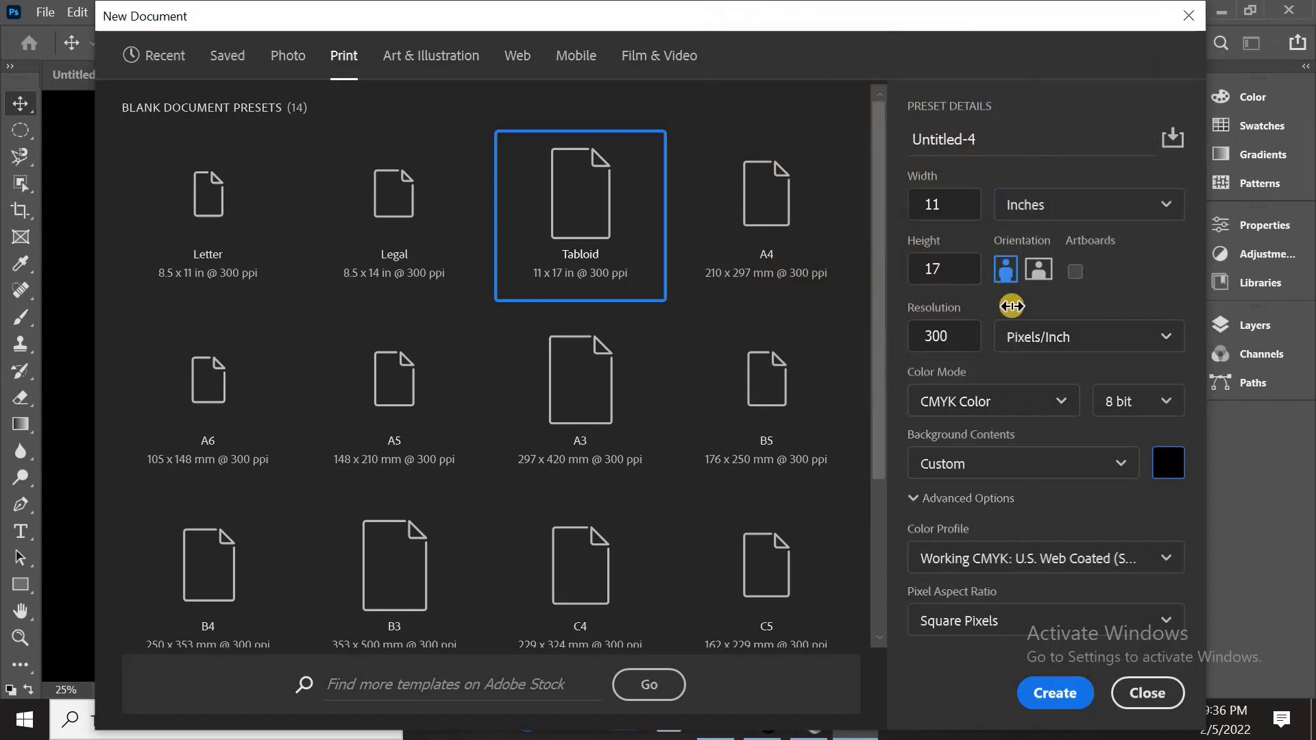
left_click(1037, 270)
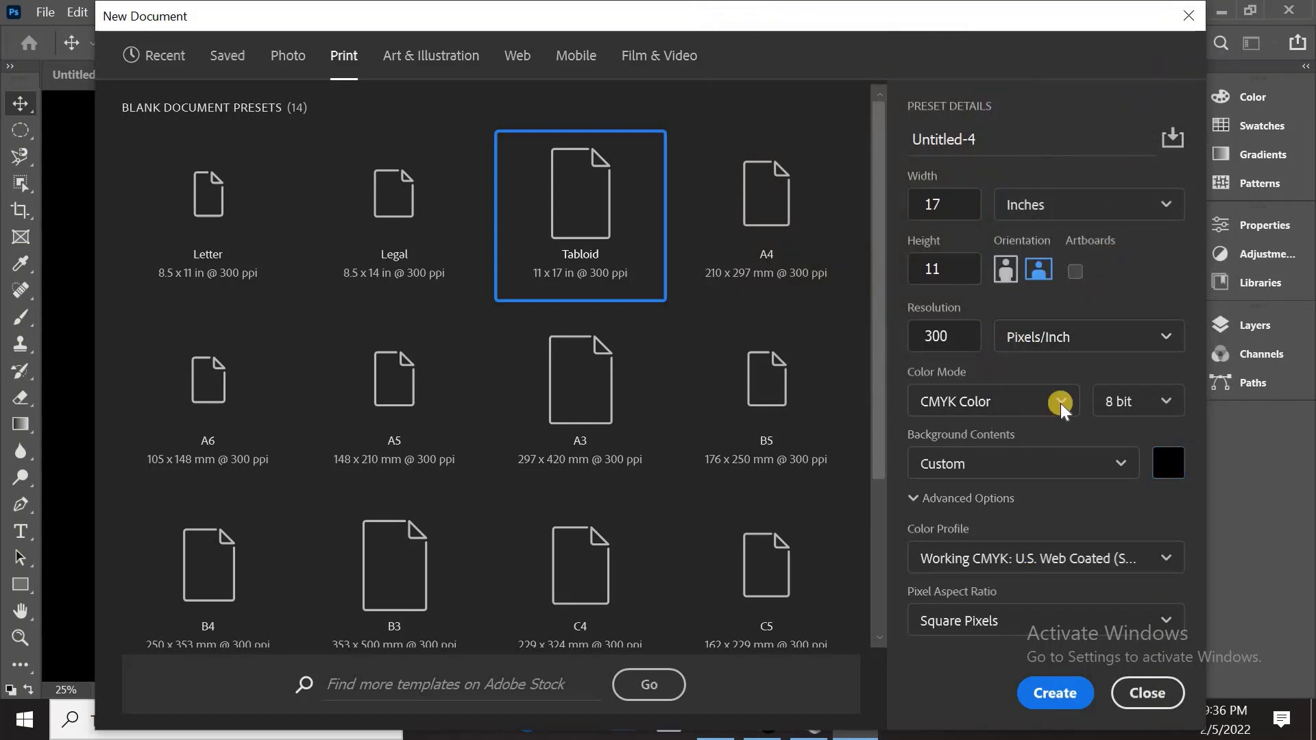
left_click(1059, 693)
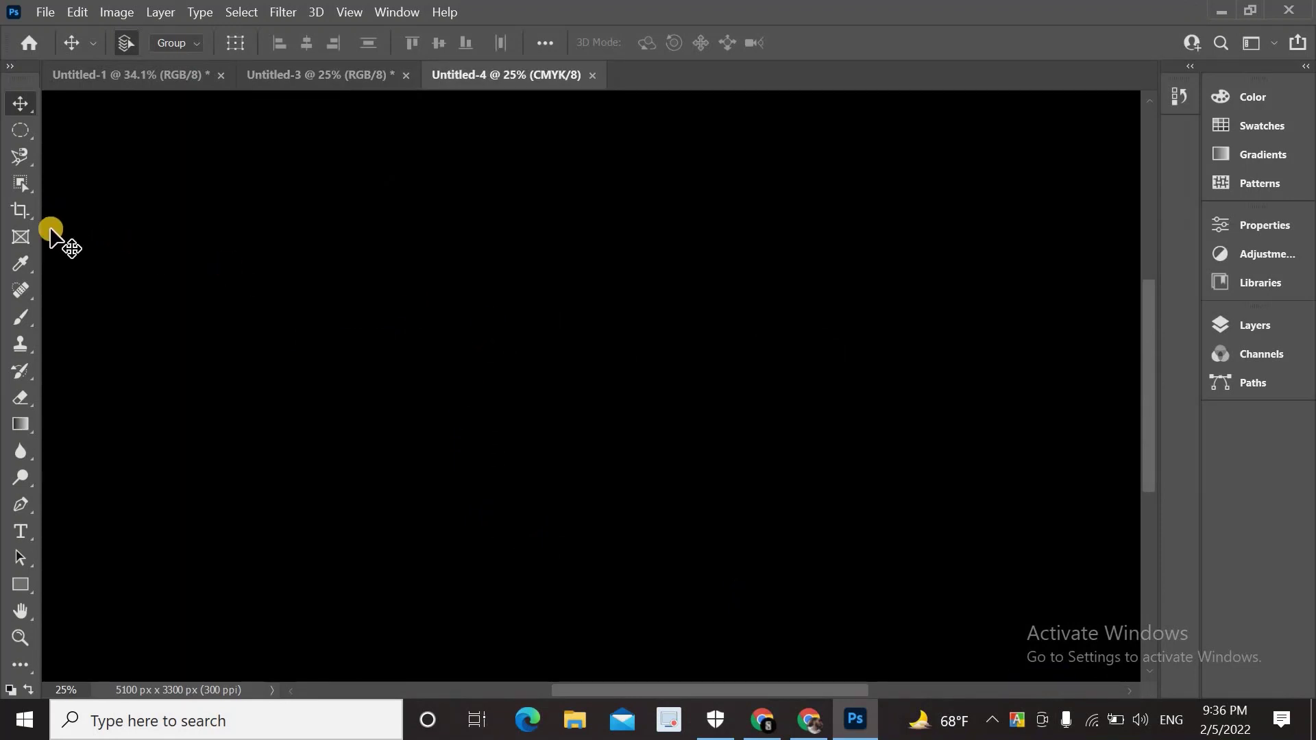
- Type the letter S in a text box near the canvas centre
left_click(21, 527)
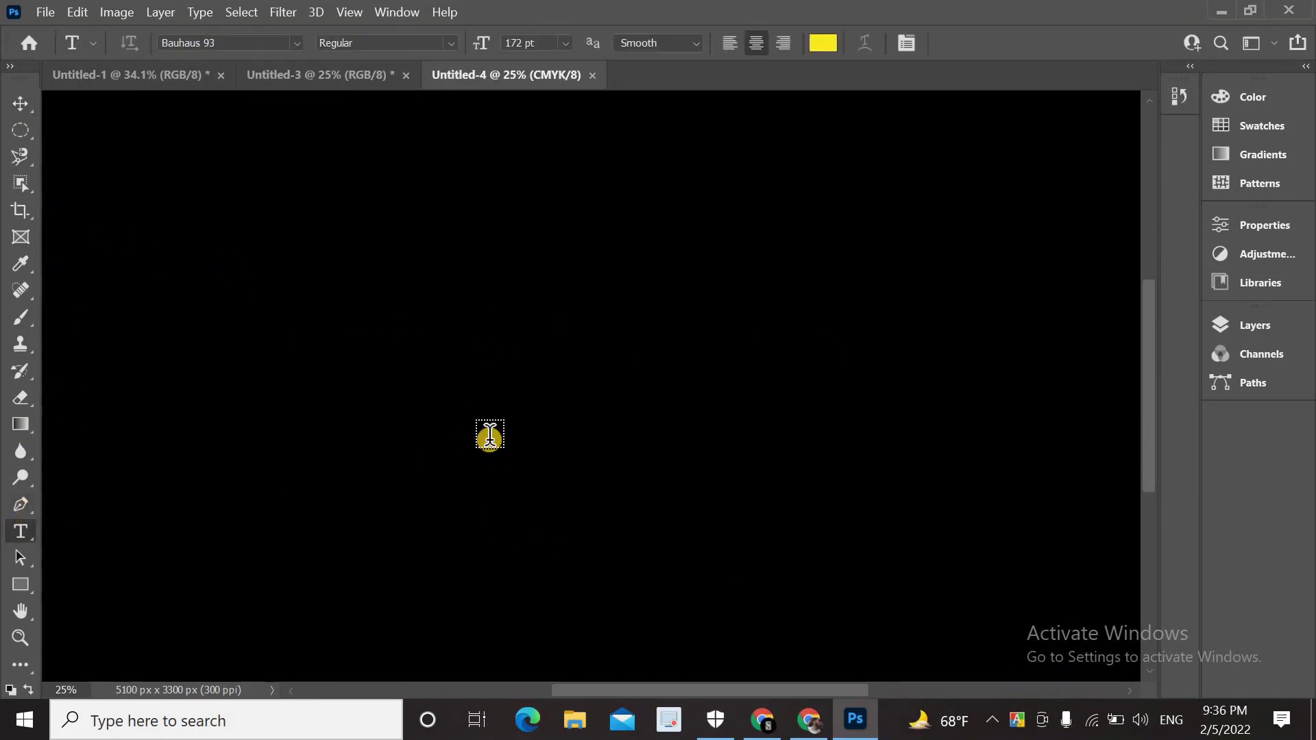
left_click(532, 407)
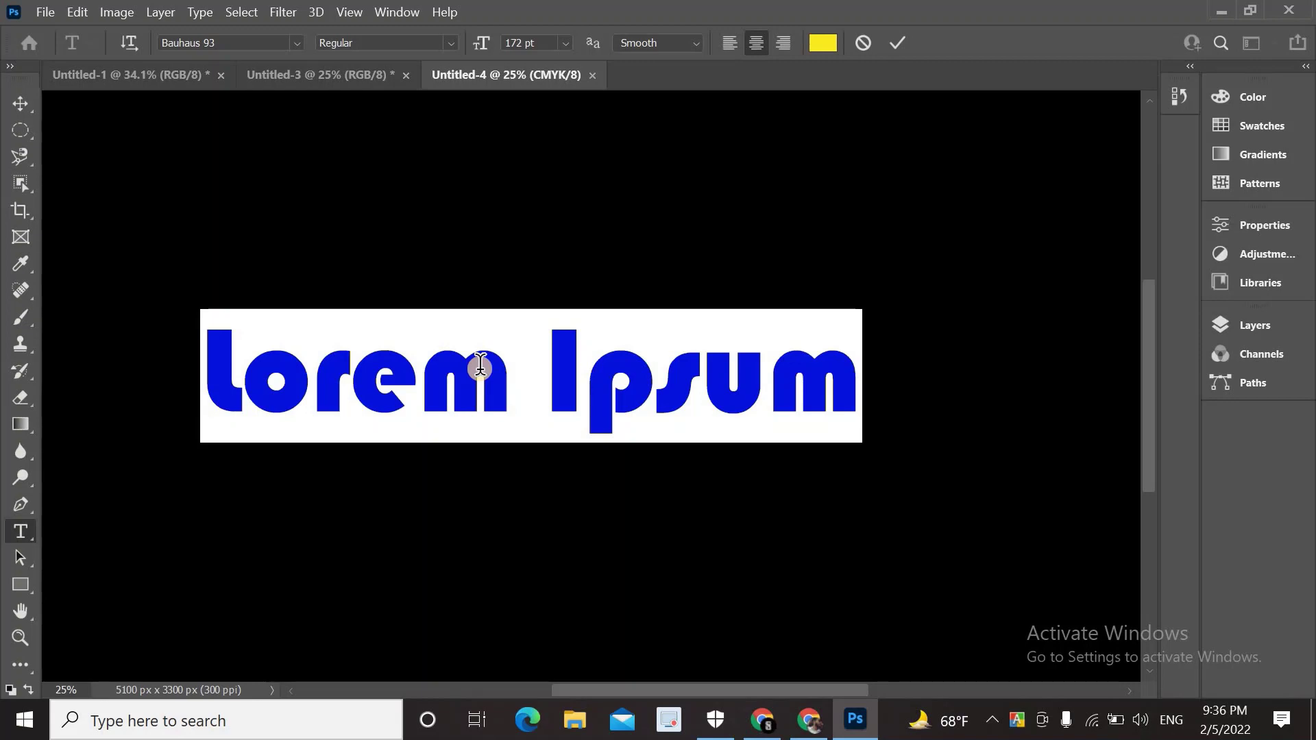
type("s")
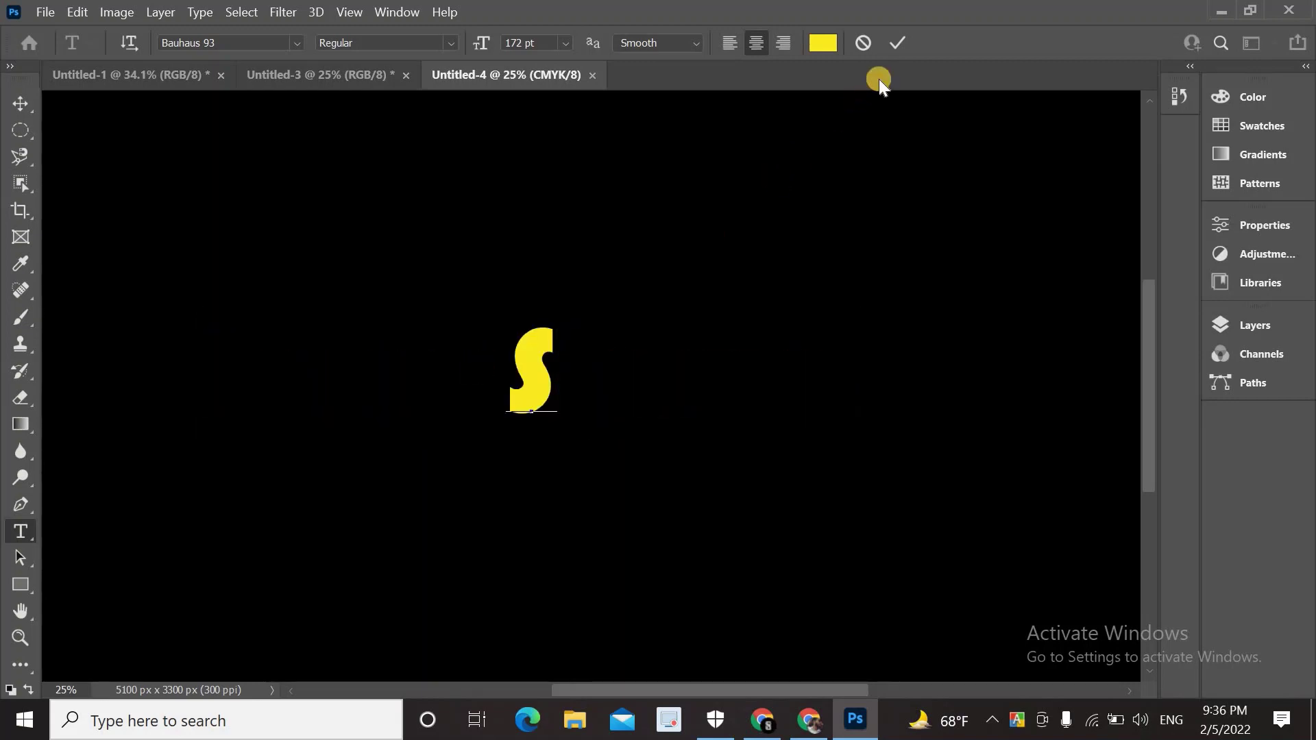
- Colour the letter S white and commit the text layer
left_click(829, 48)
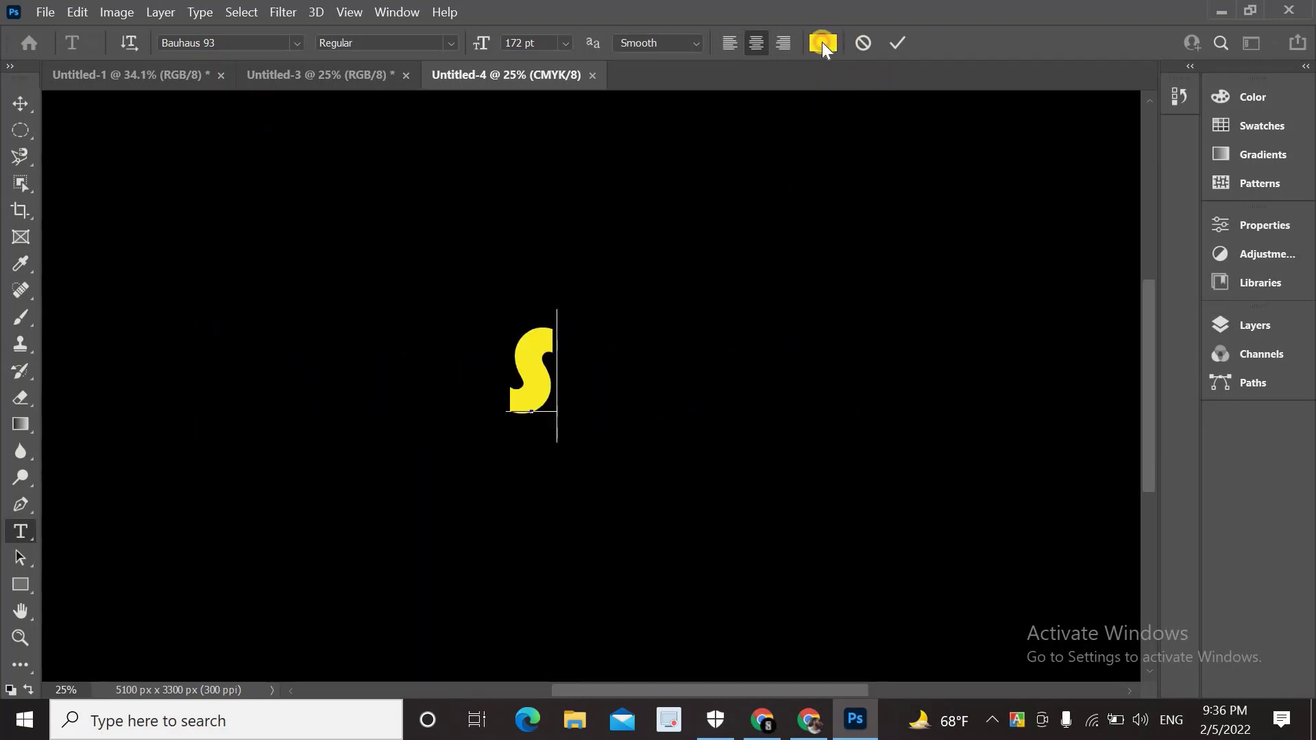
left_click_drag(734, 191, 706, 39)
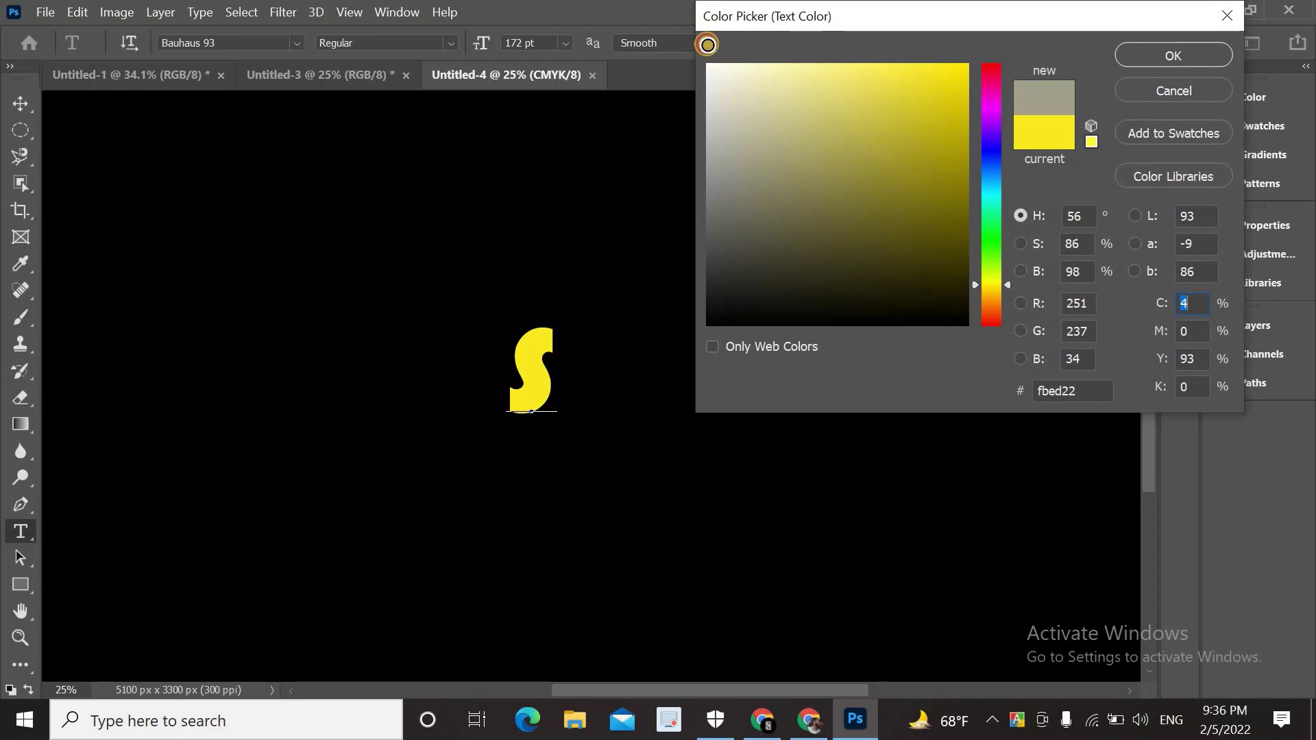
left_click(1173, 52)
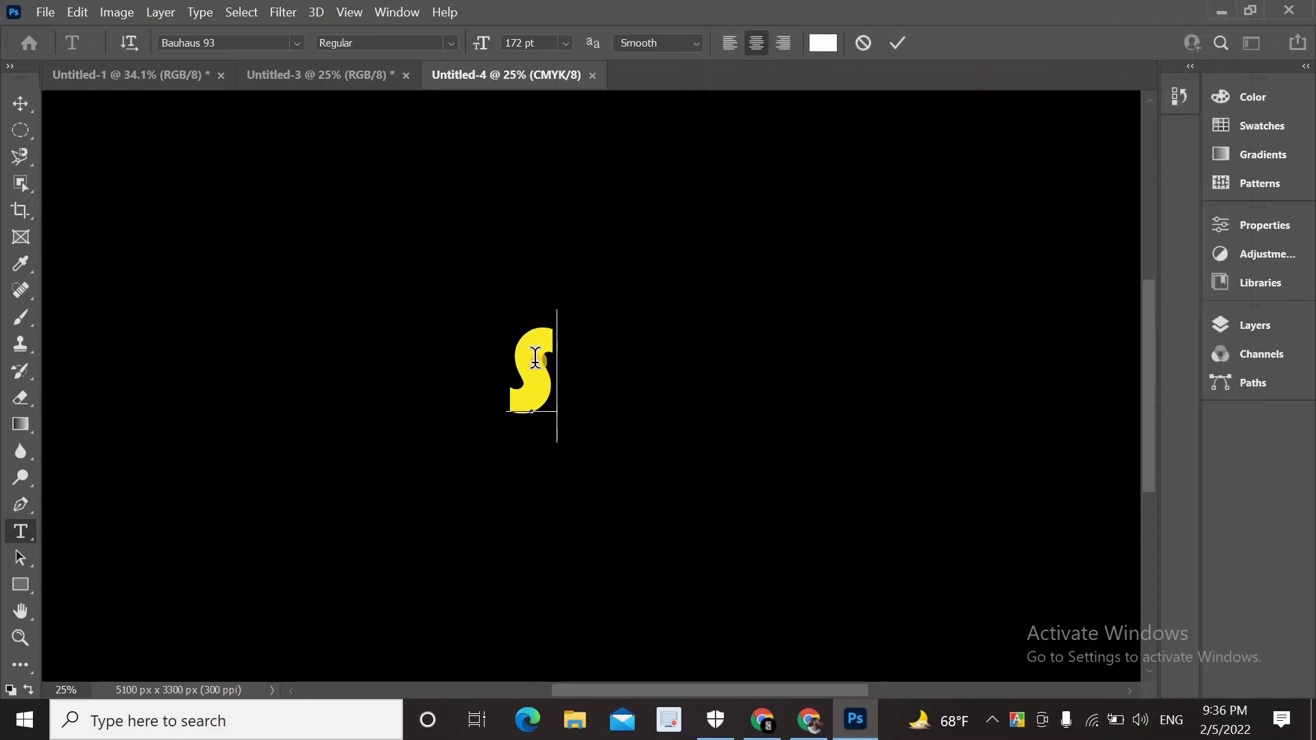
double_click(535, 357)
left_click(823, 42)
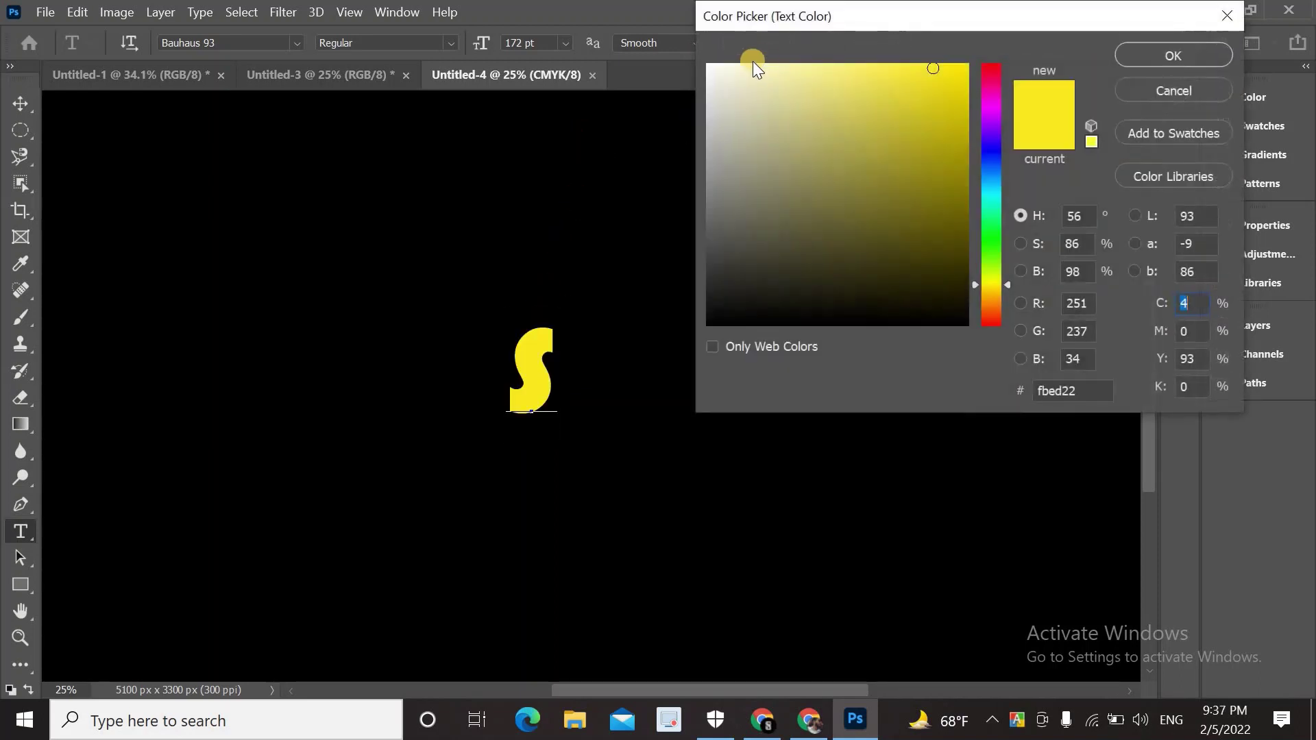
left_click_drag(713, 69, 685, 65)
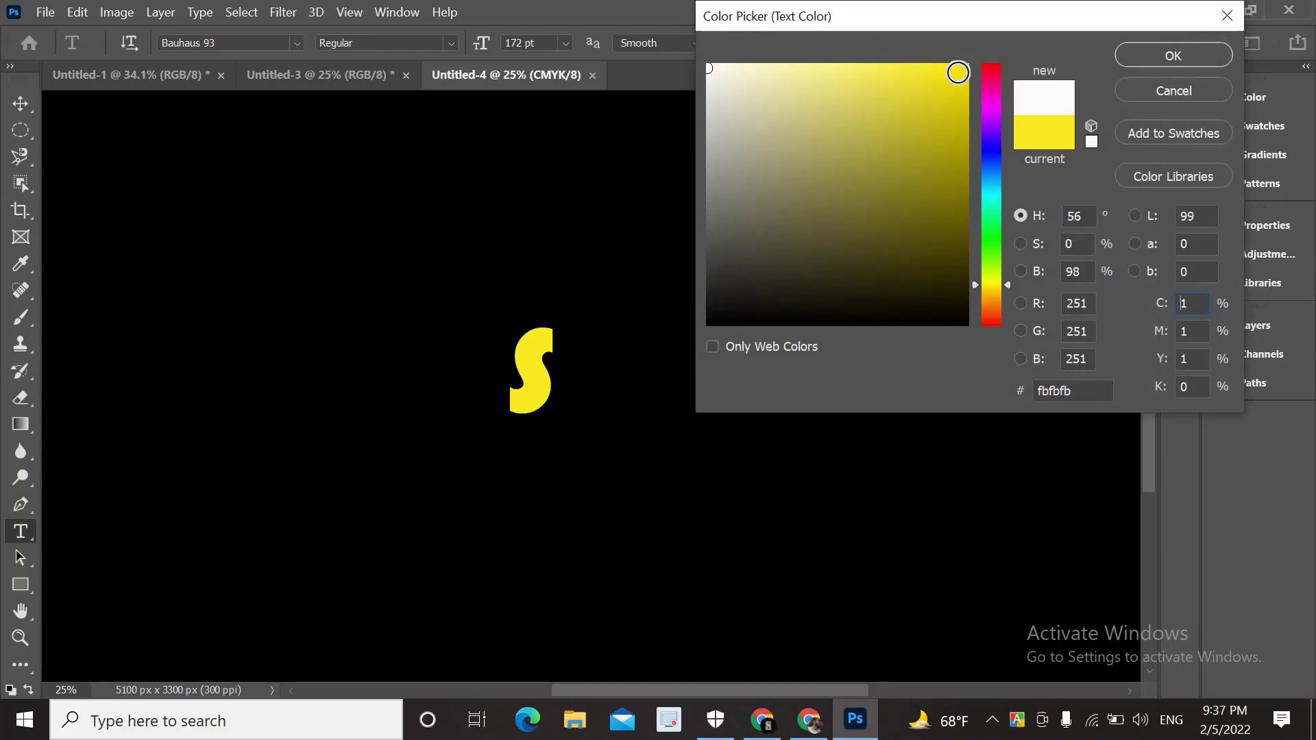
left_click(1159, 57)
left_click(23, 105)
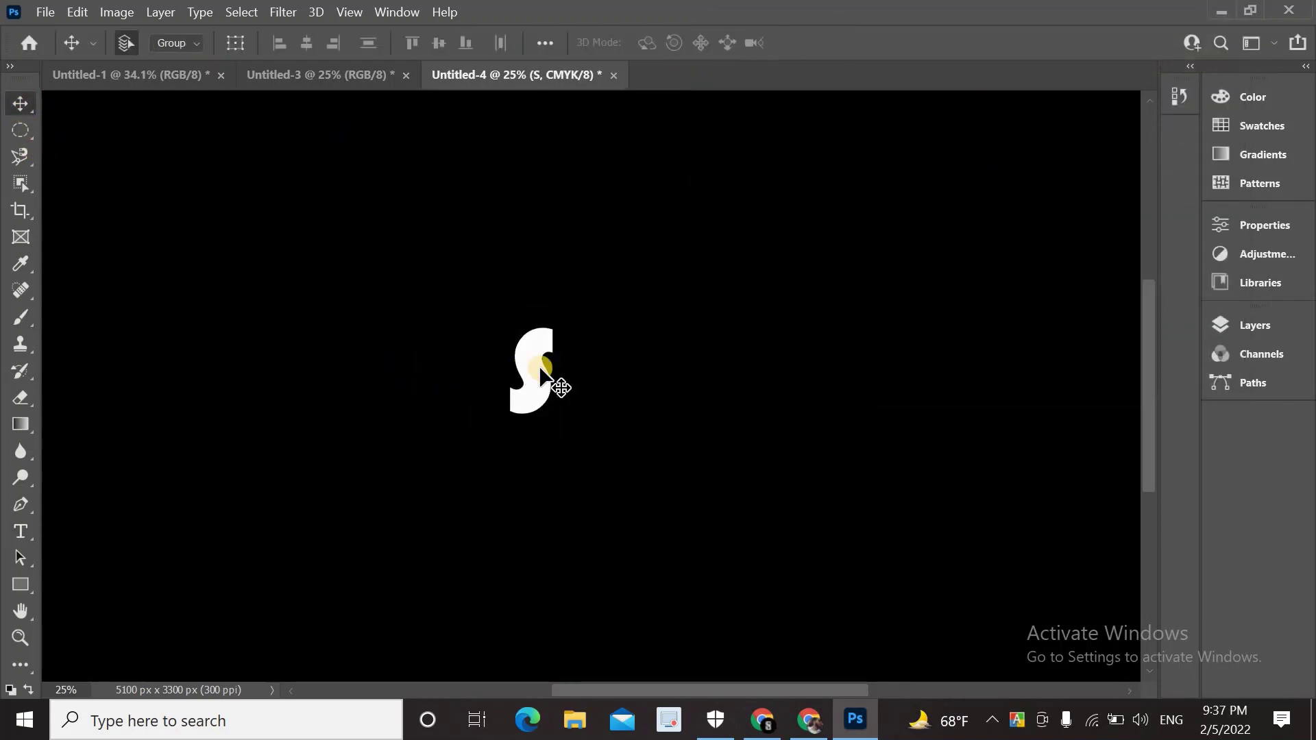
- Move the S to the right and duplicate its layer up to S copy 5
left_click_drag(541, 373, 984, 376)
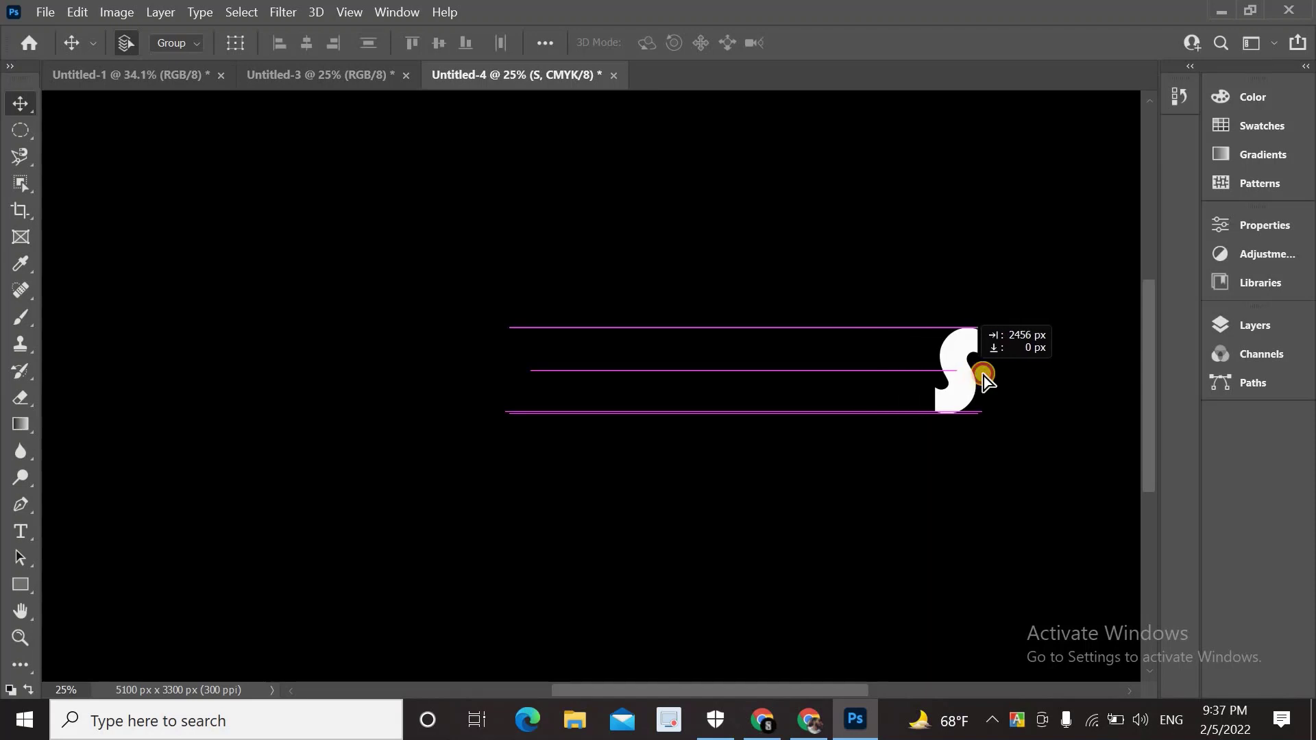
left_click(1255, 326)
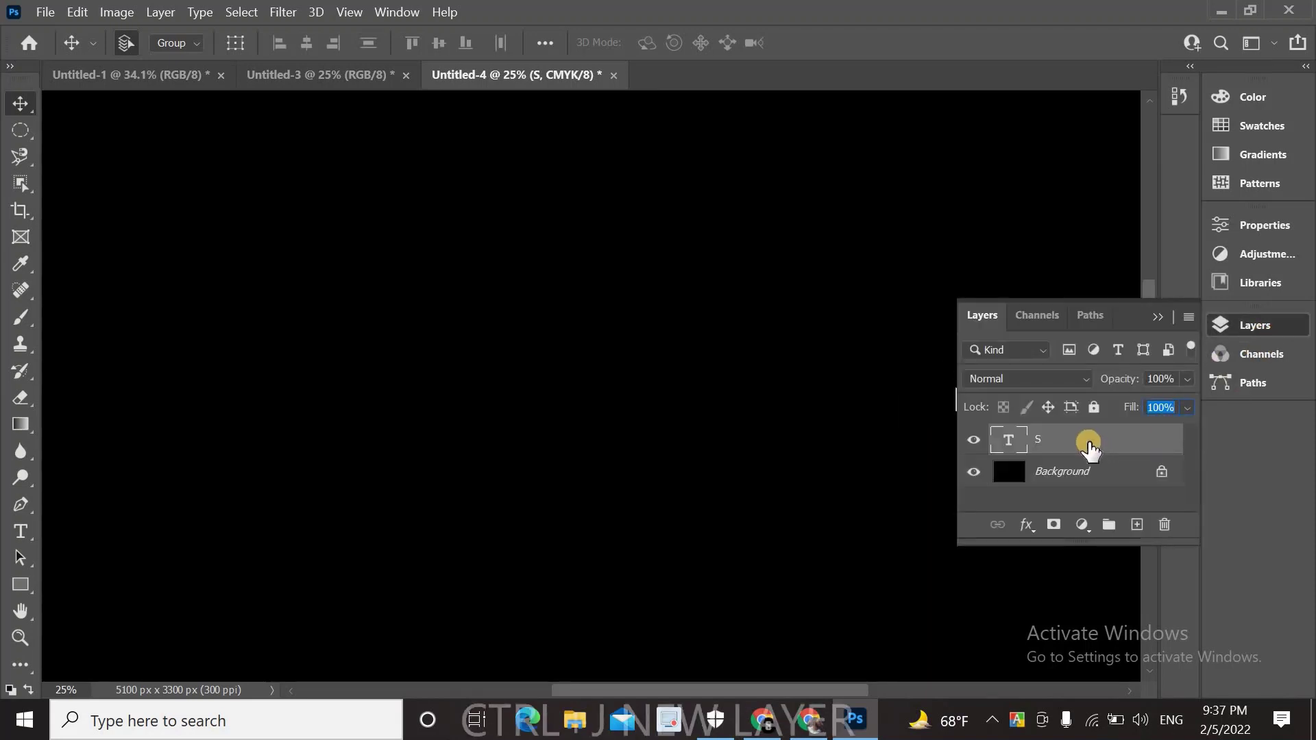
key("ctrl+j")
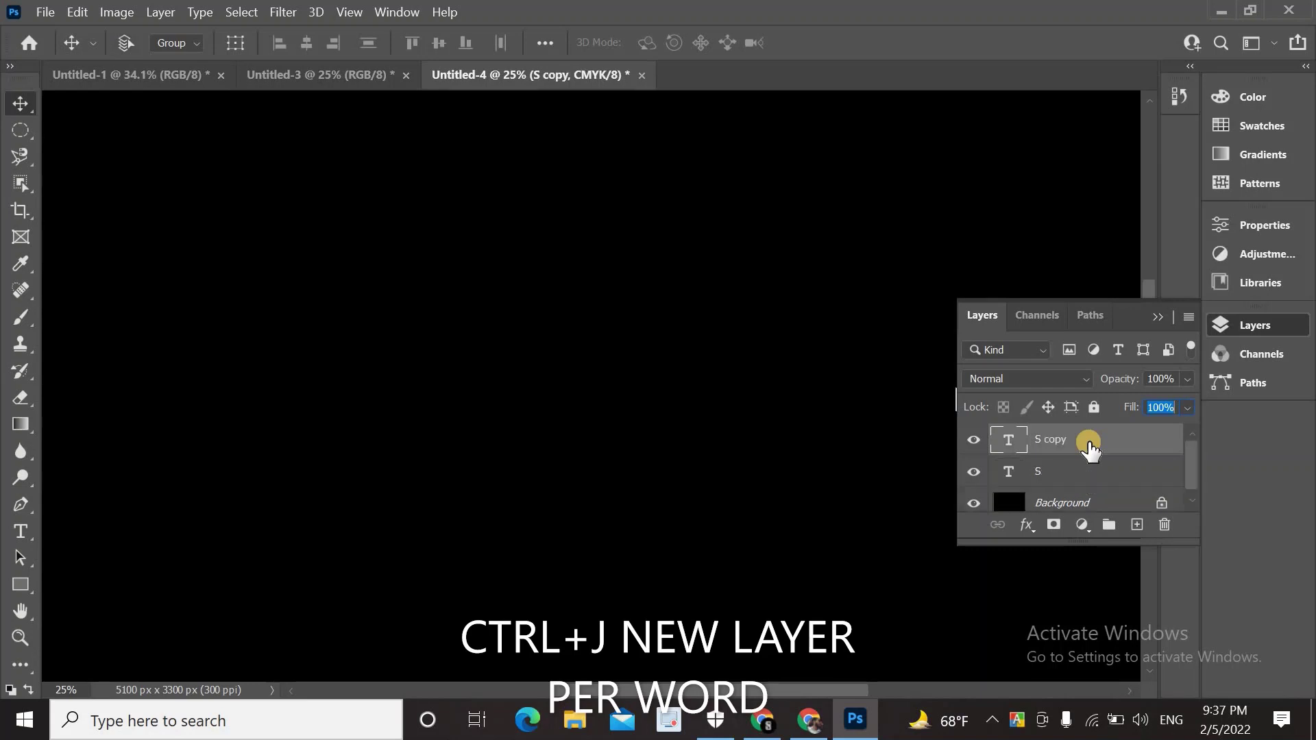
key("ctrl+j")
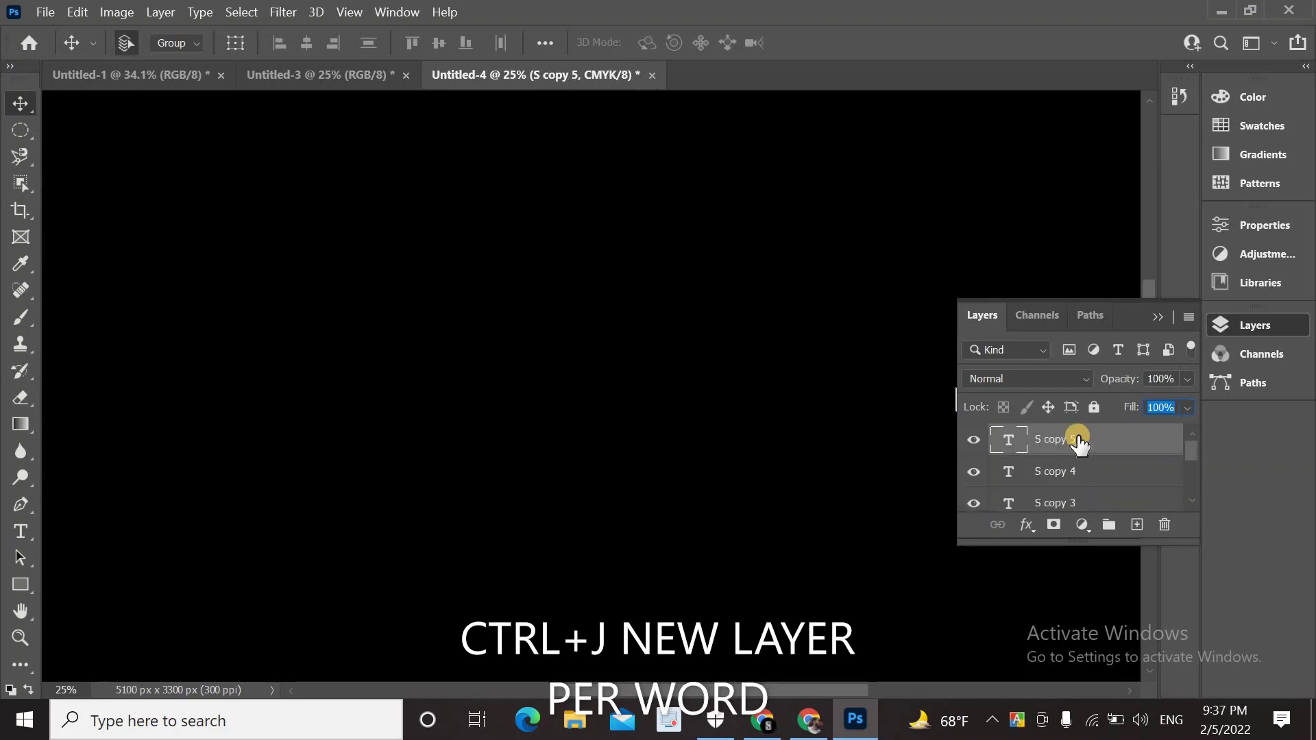
double_click(1010, 439)
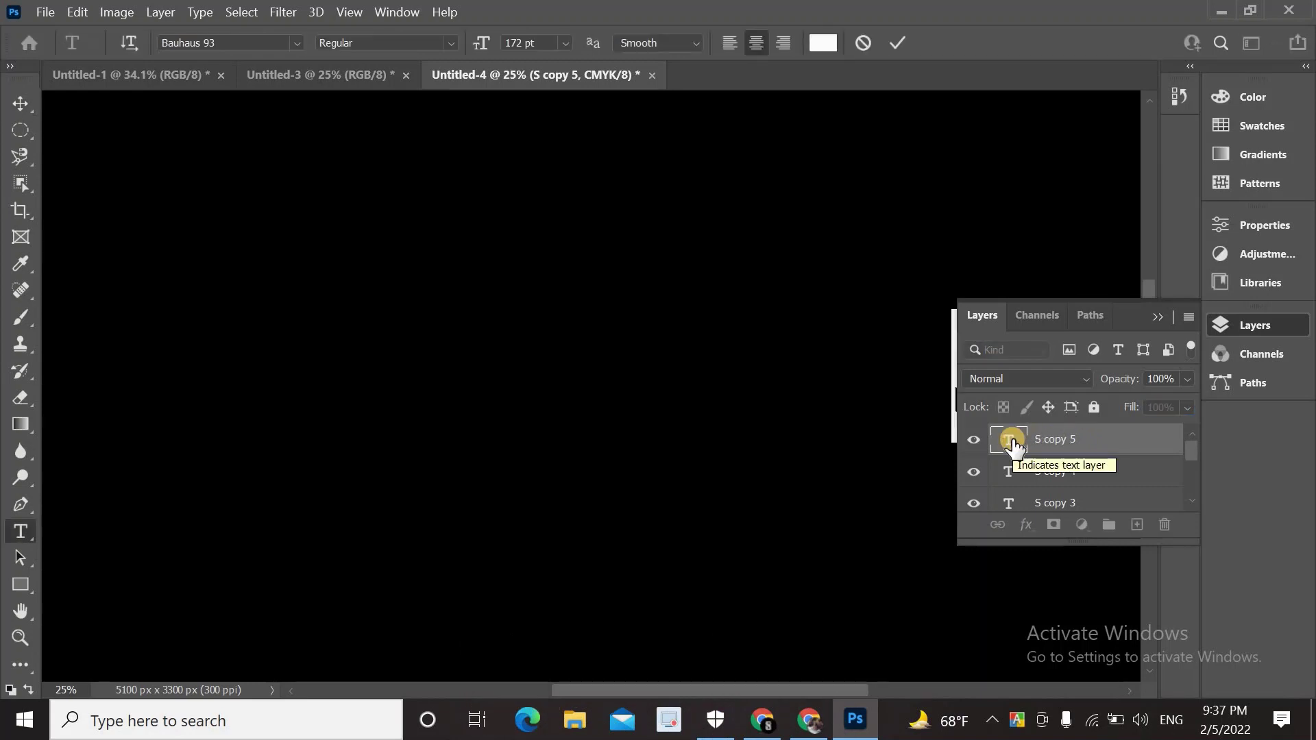
- Move one S copy to the far left and retype the S copy 4 layer as A
left_click(1158, 315)
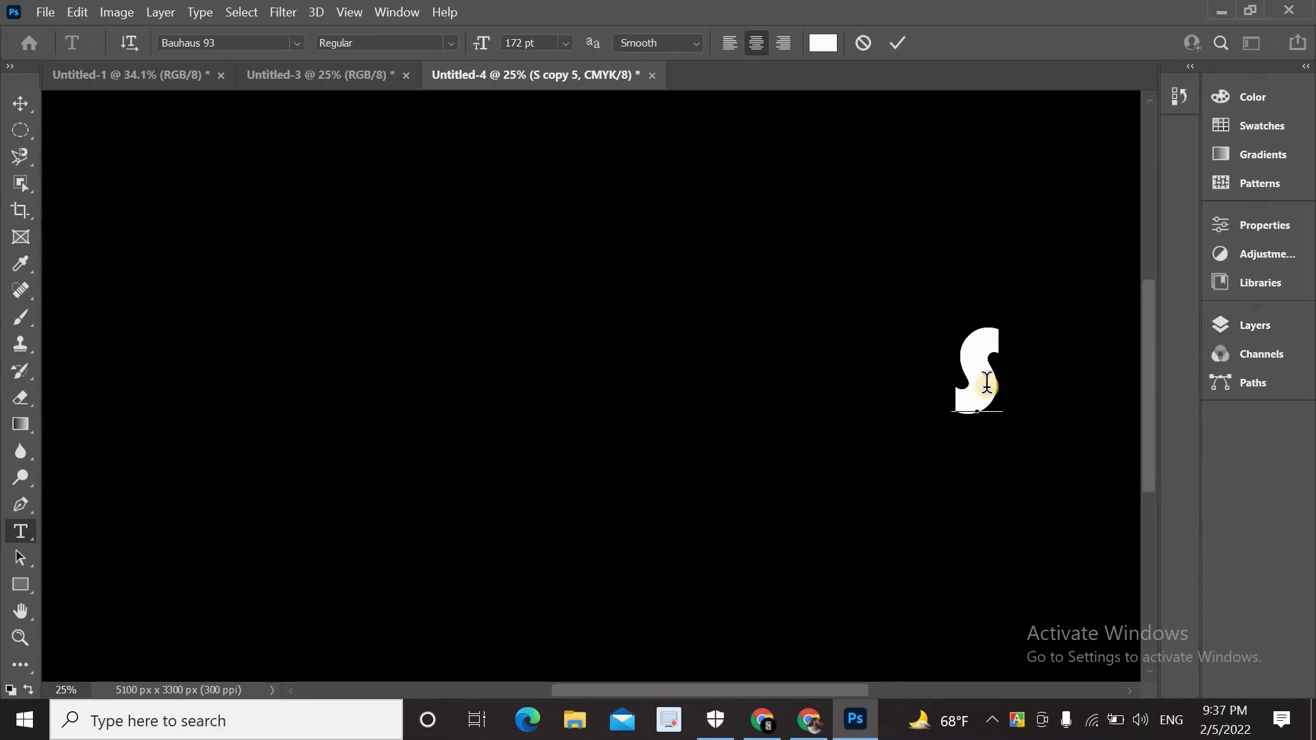
left_click(20, 103)
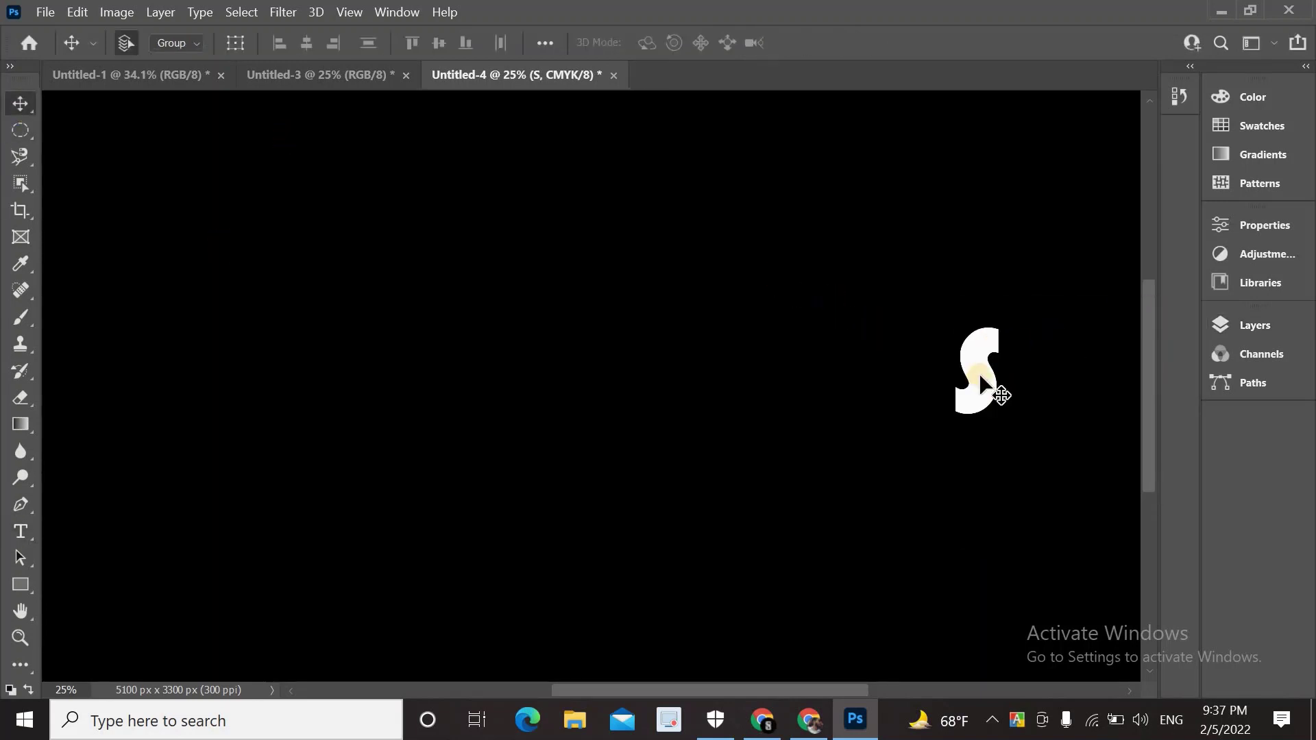
left_click_drag(981, 378, 309, 381)
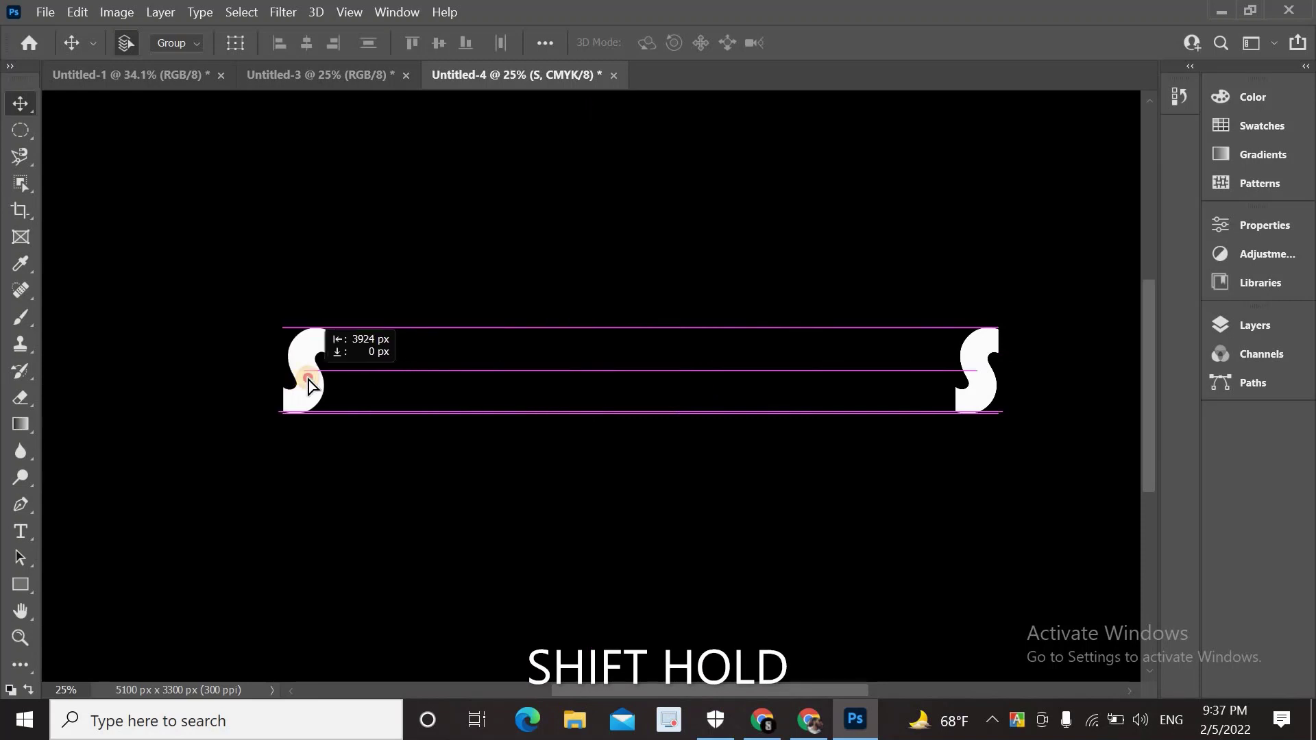
left_click(1249, 324)
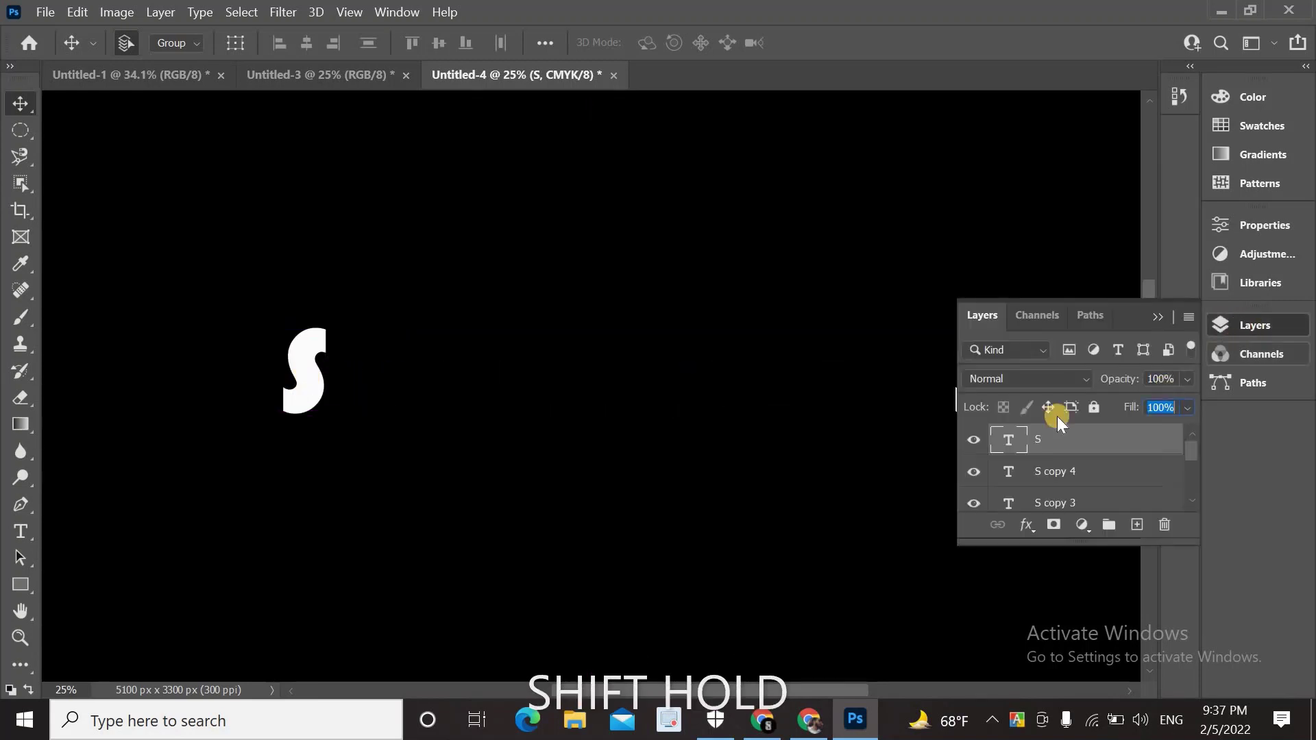
double_click(1011, 473)
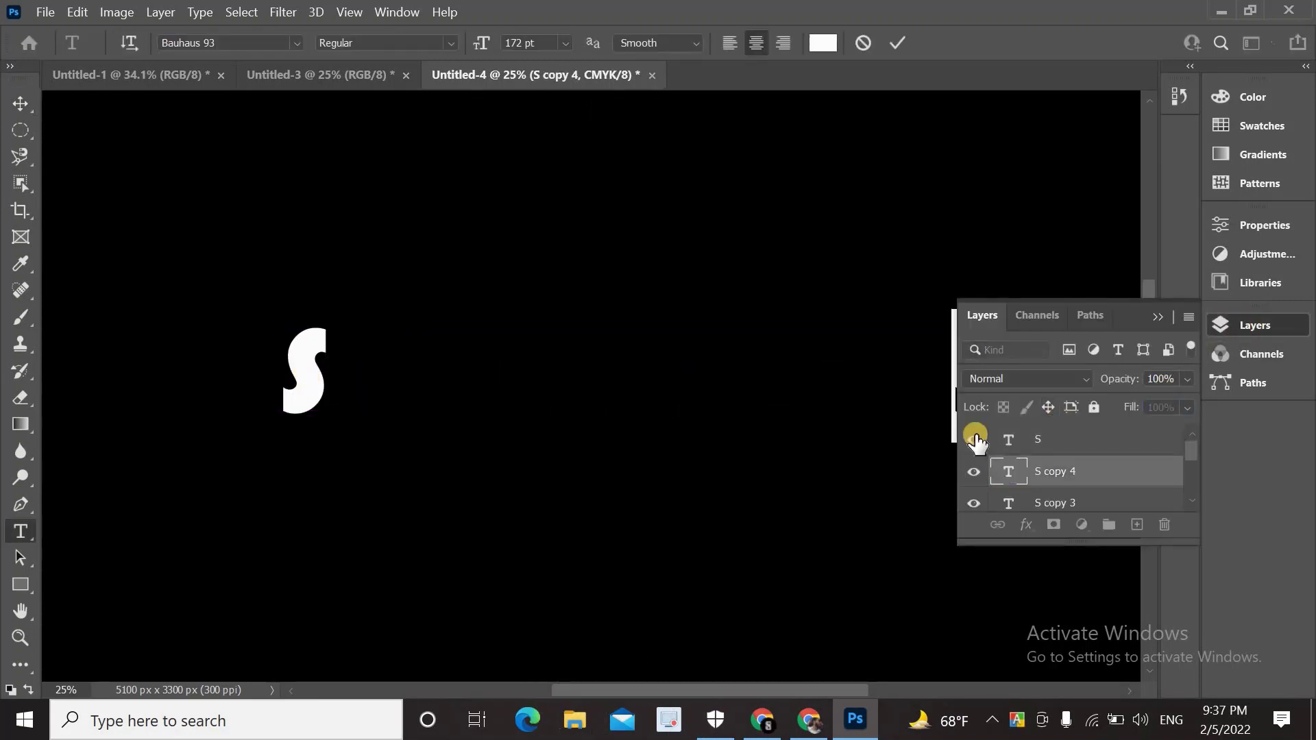
- Place the A beside the left S, then begin retyping the S copy 3 layer
left_click(974, 439)
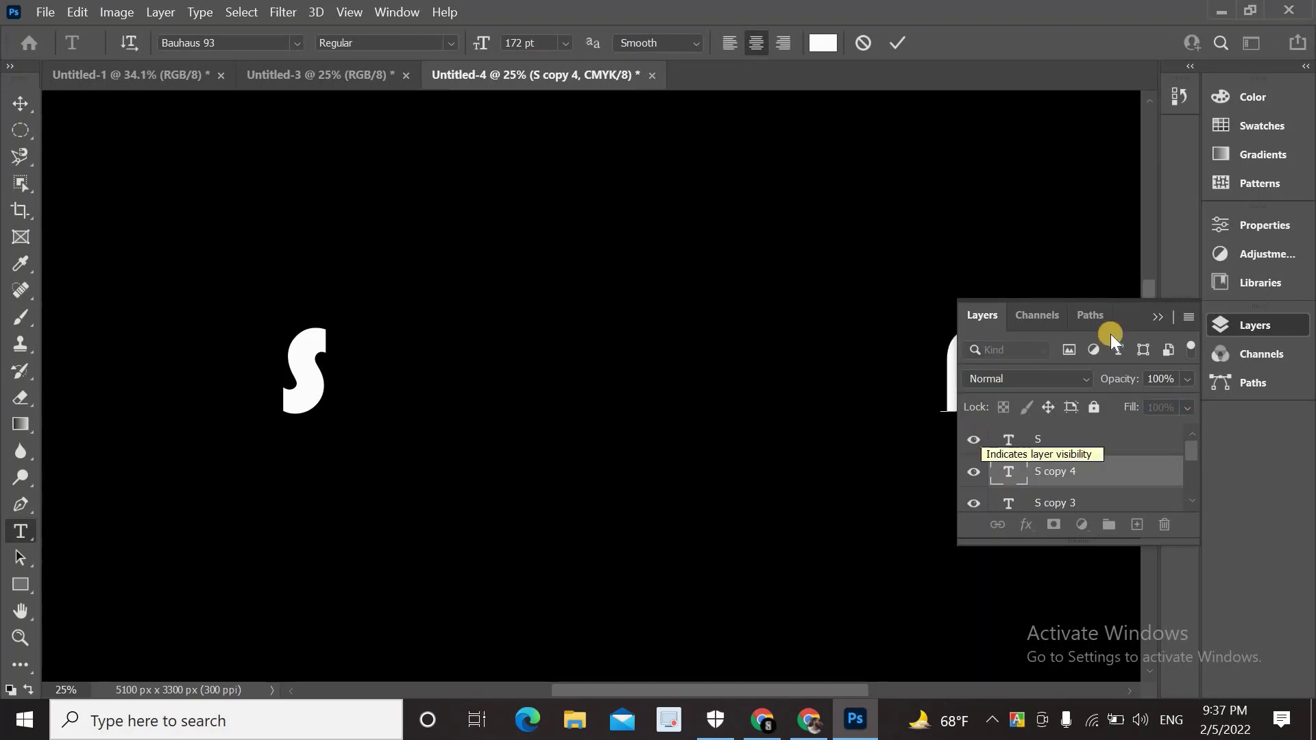
left_click(1160, 318)
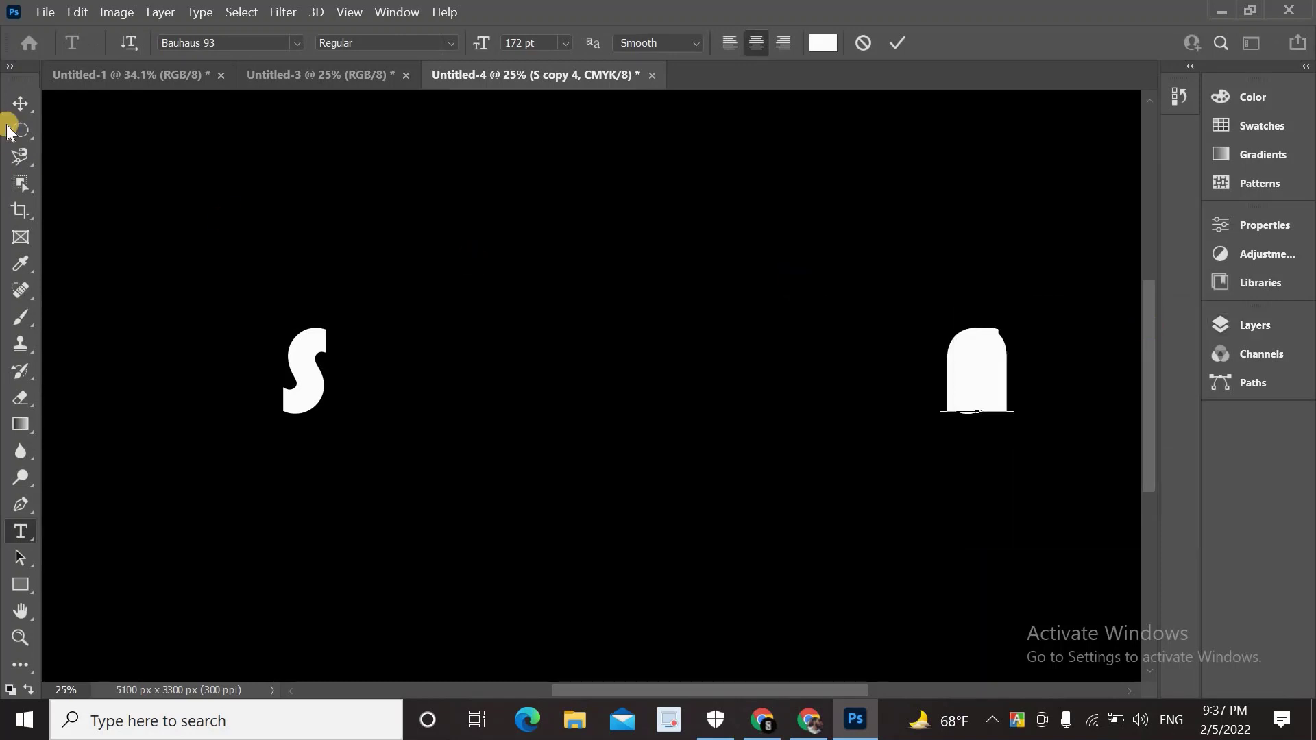
left_click(20, 103)
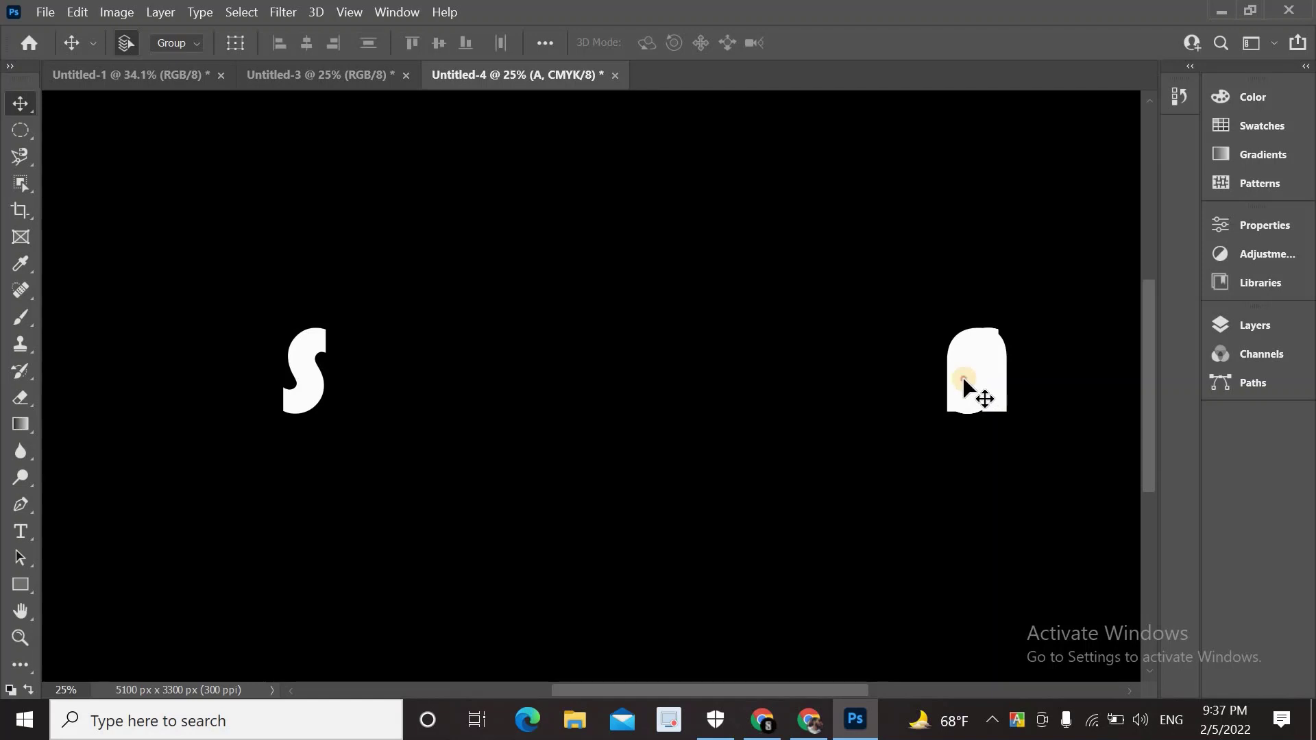
left_click_drag(962, 376, 354, 380)
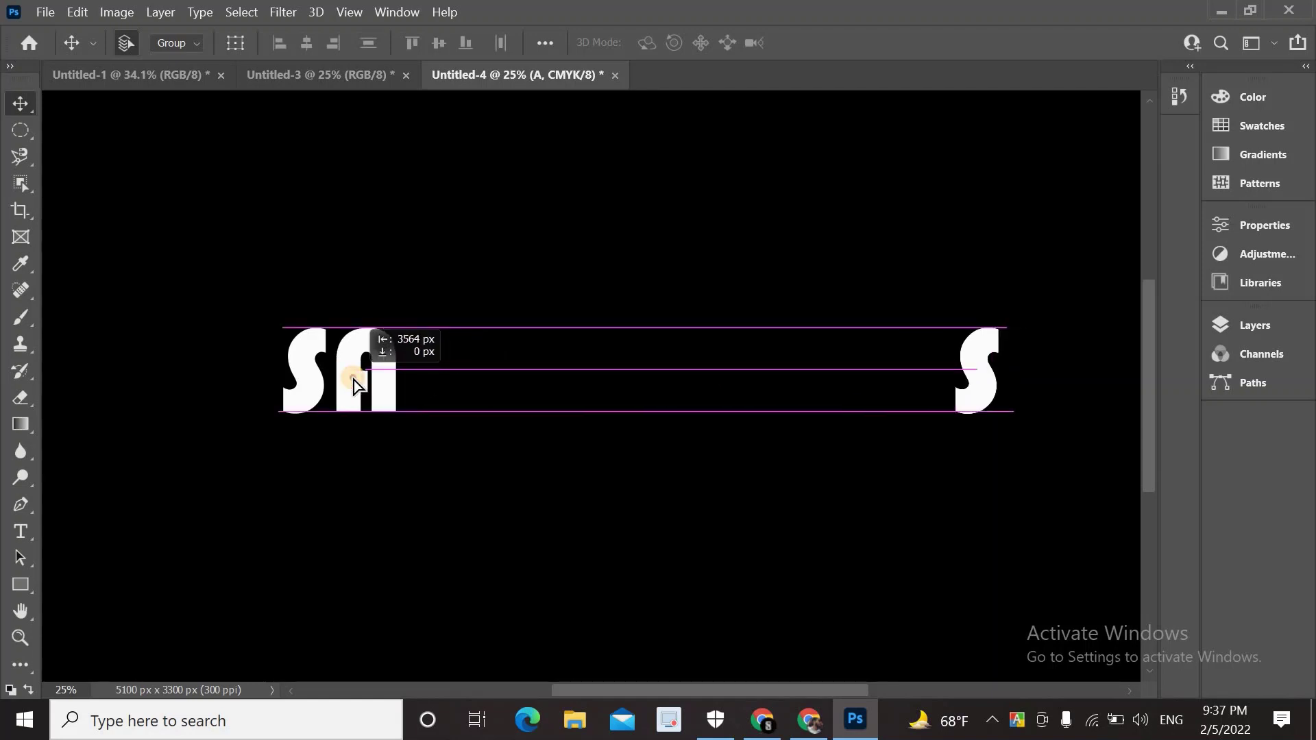
left_click(1286, 323)
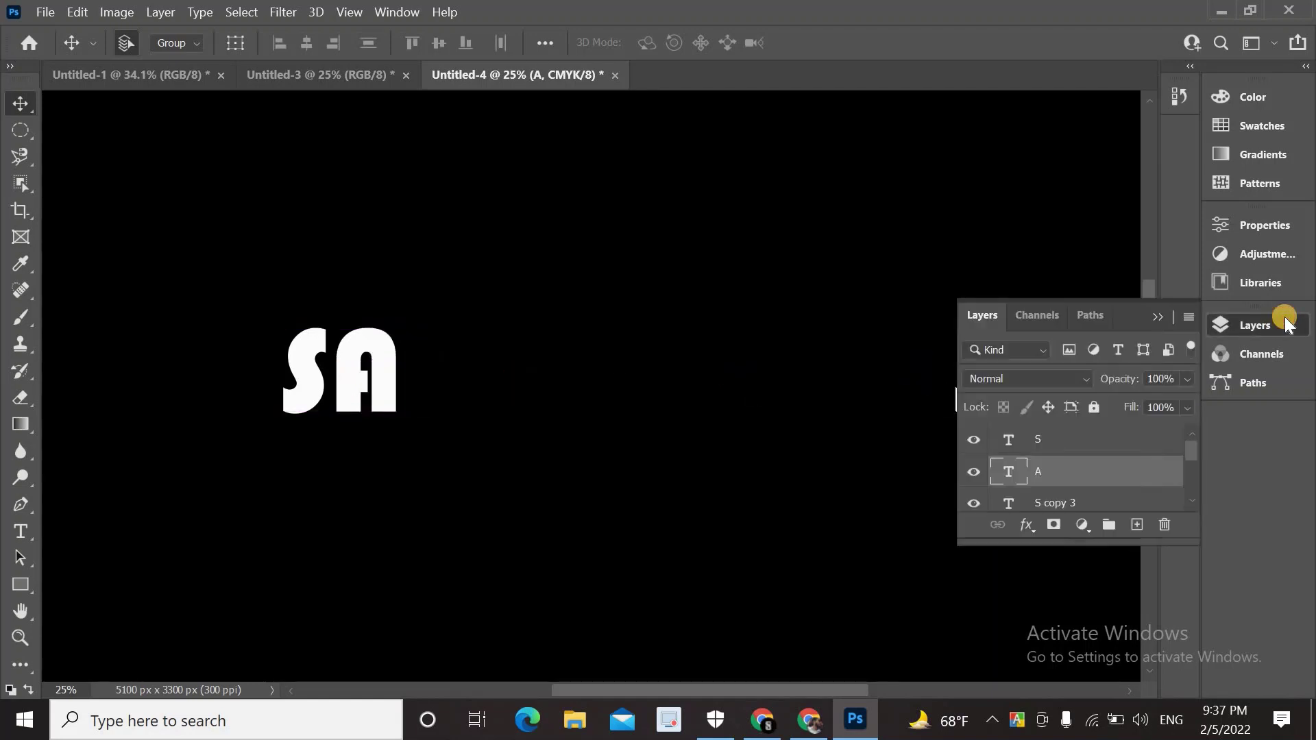
scroll(1015, 473, "down", 1)
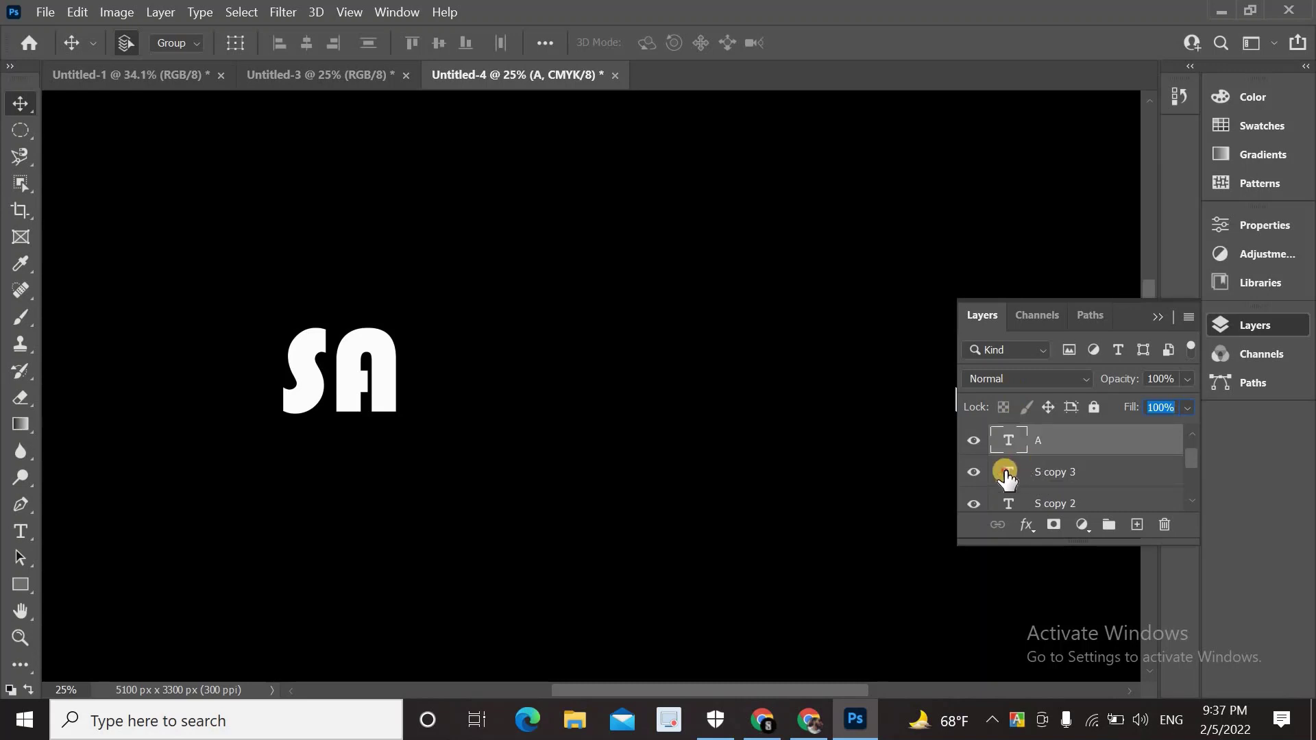
double_click(1005, 472)
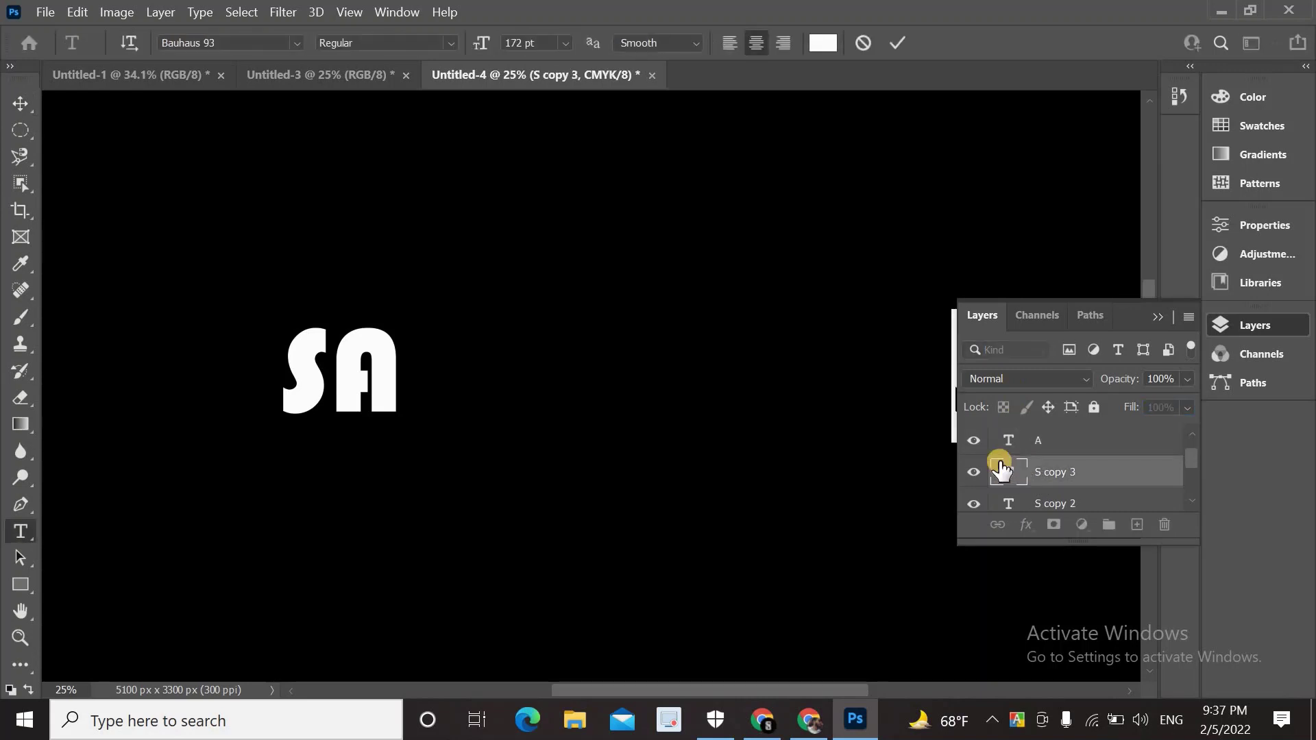
- Place the M letter right after SA
left_click(1155, 316)
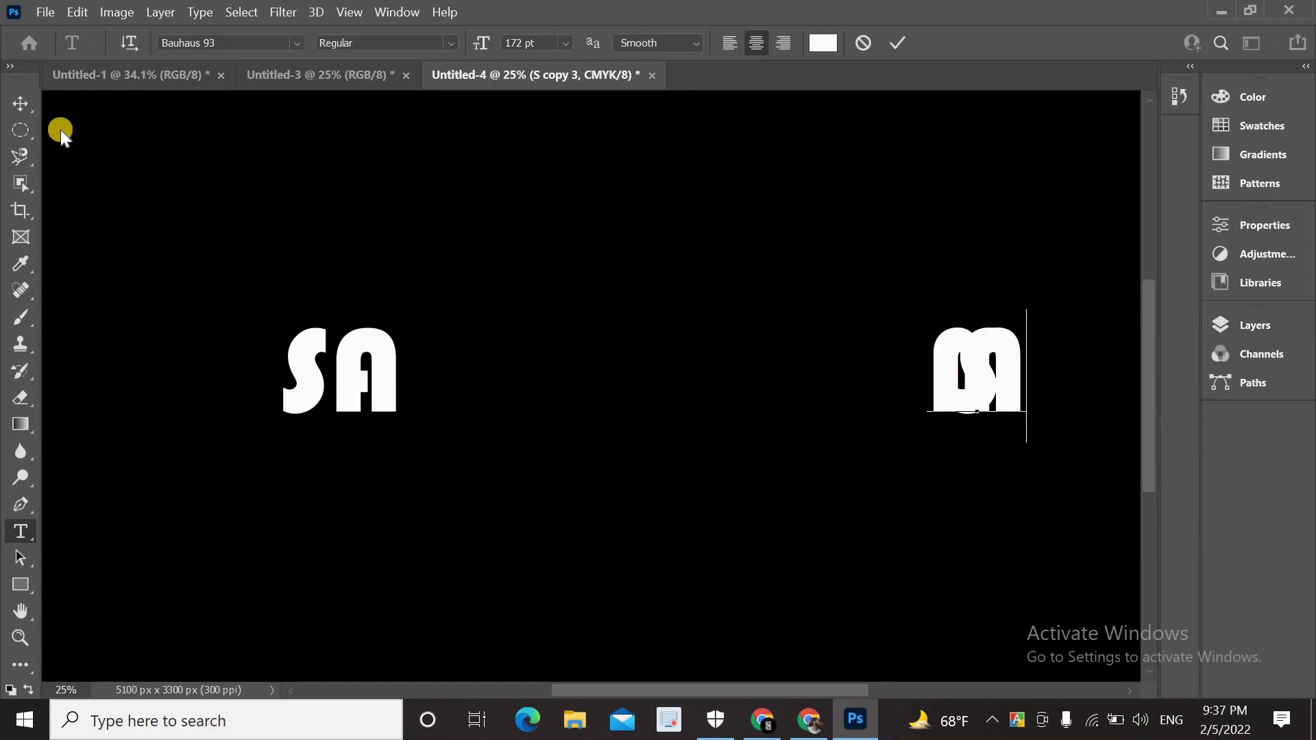
left_click(21, 104)
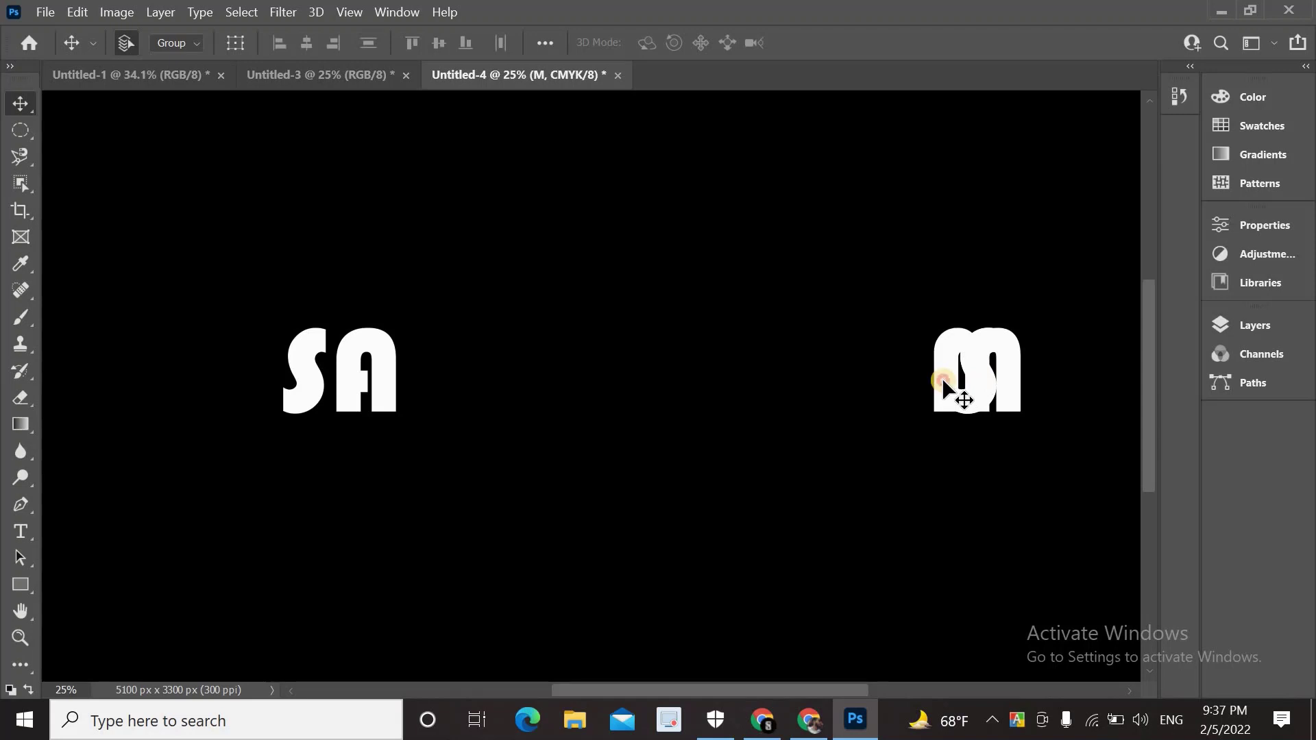
left_click_drag(942, 376, 411, 408)
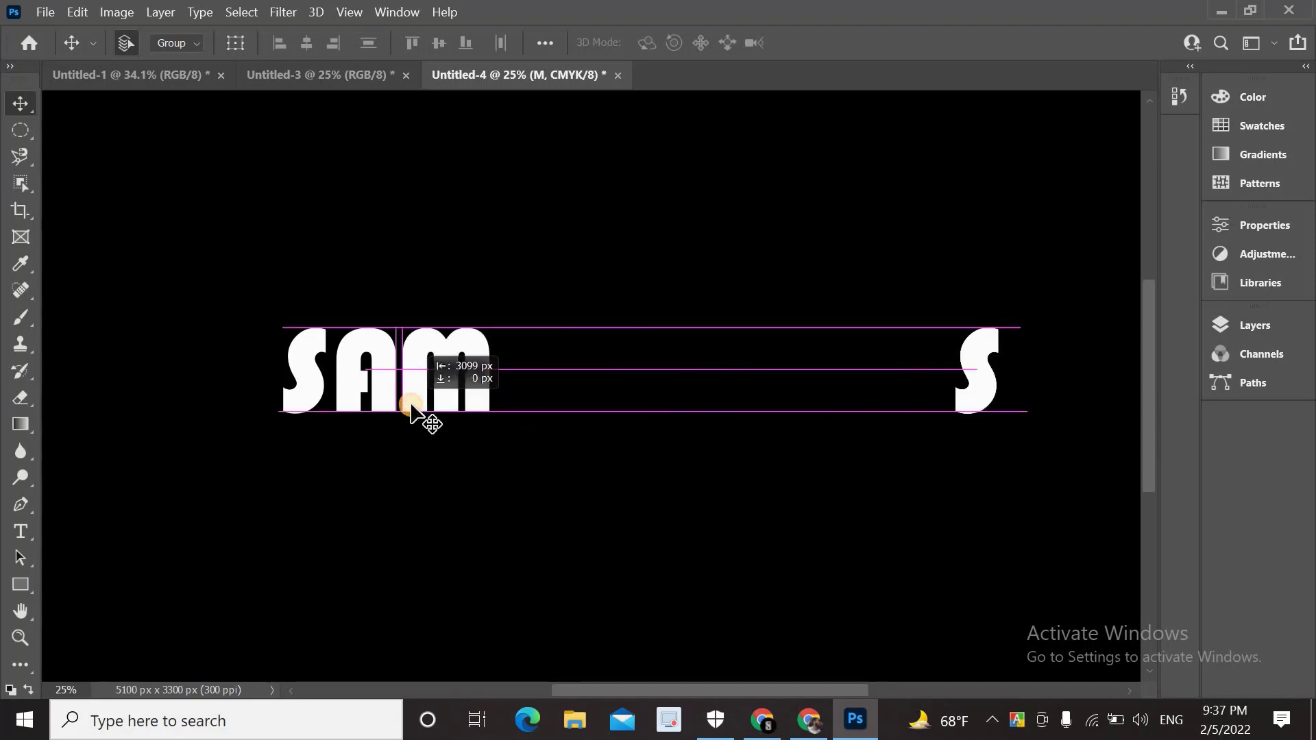
- Retype the S copy 2 layer as P and move it right after SAM
left_click(1239, 326)
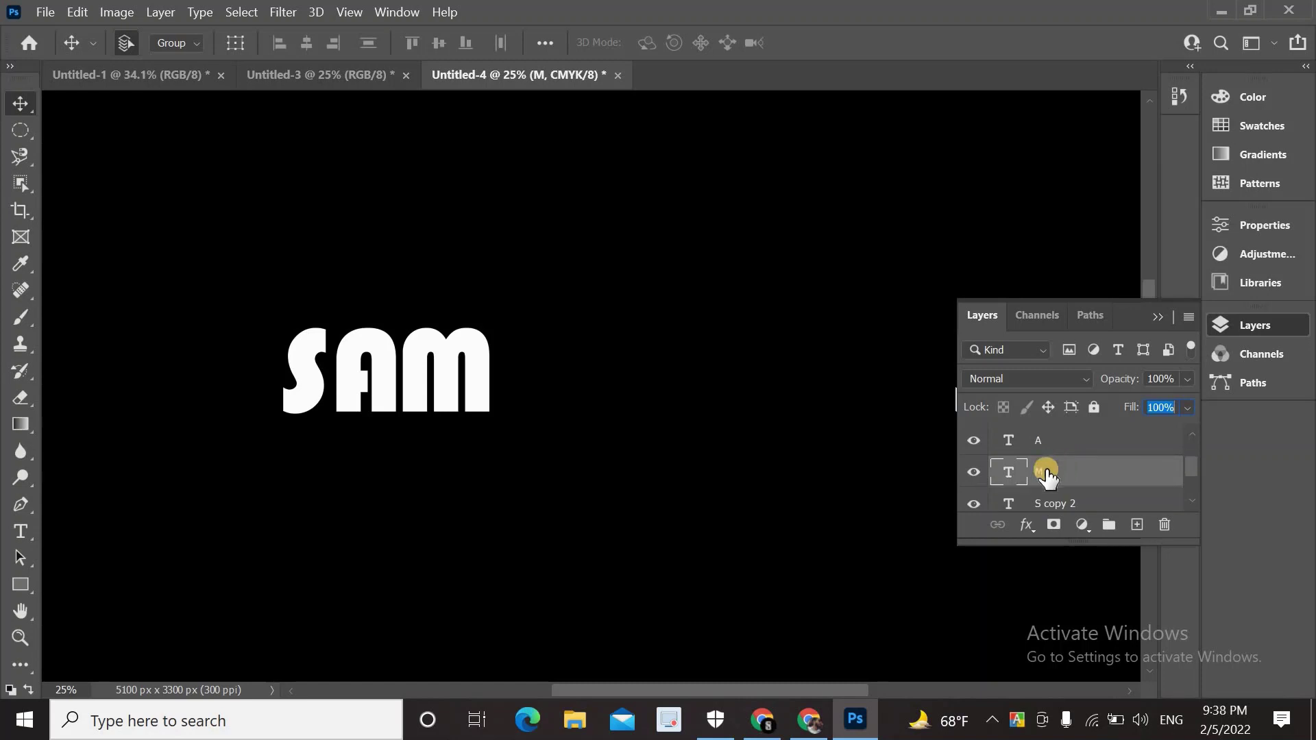
scroll(1047, 478, "down", 1)
double_click(1008, 472)
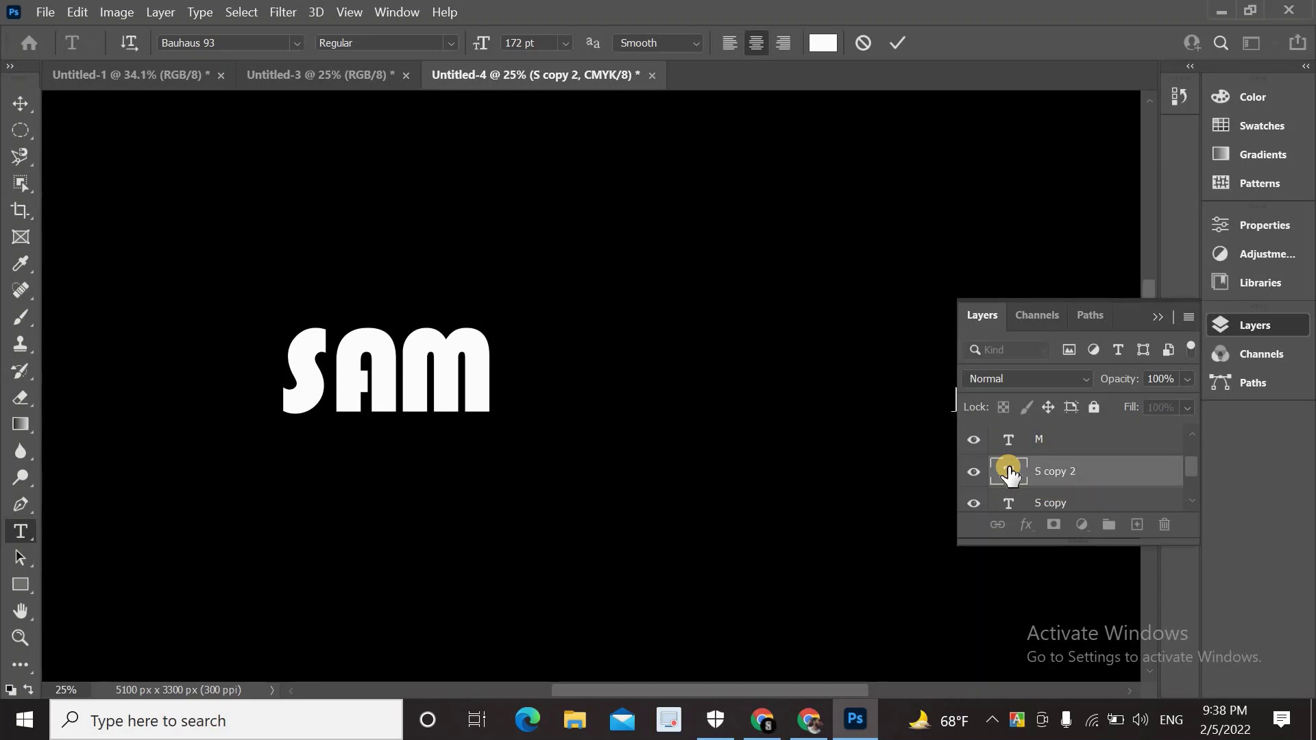
left_click(1157, 317)
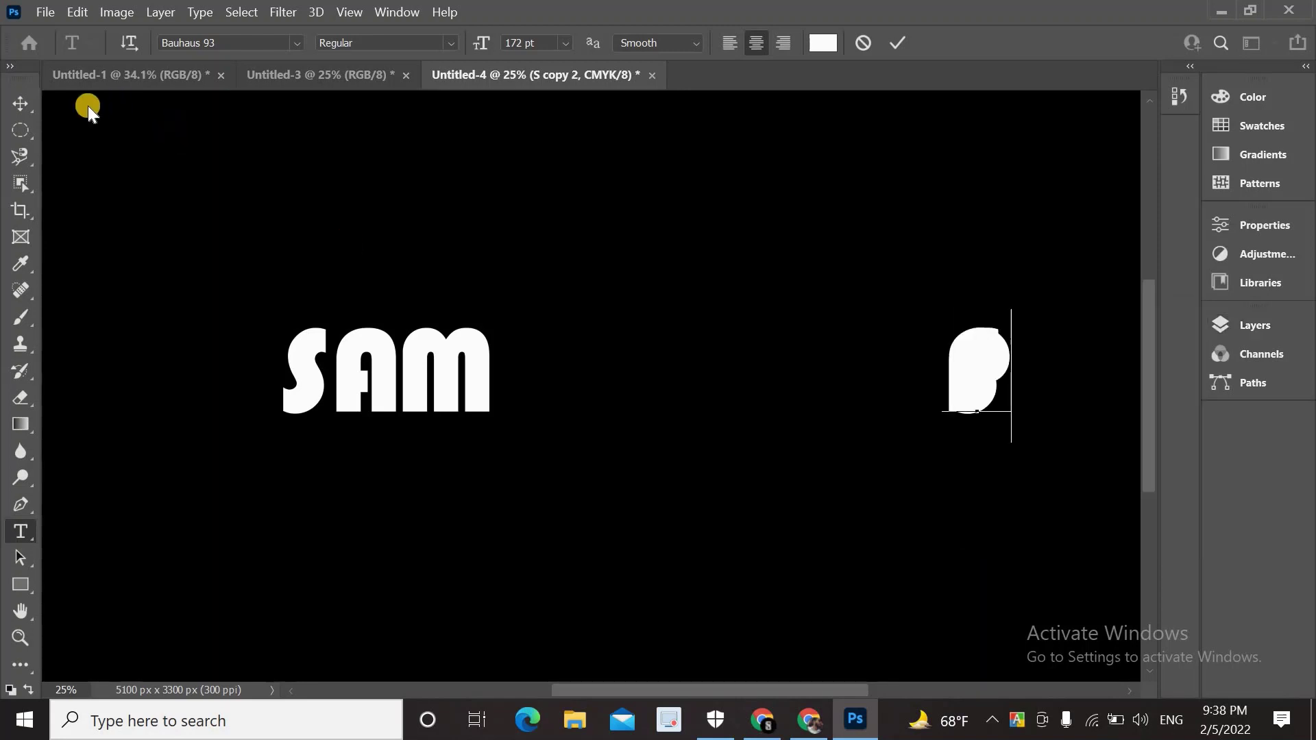
left_click(19, 103)
left_click(966, 368)
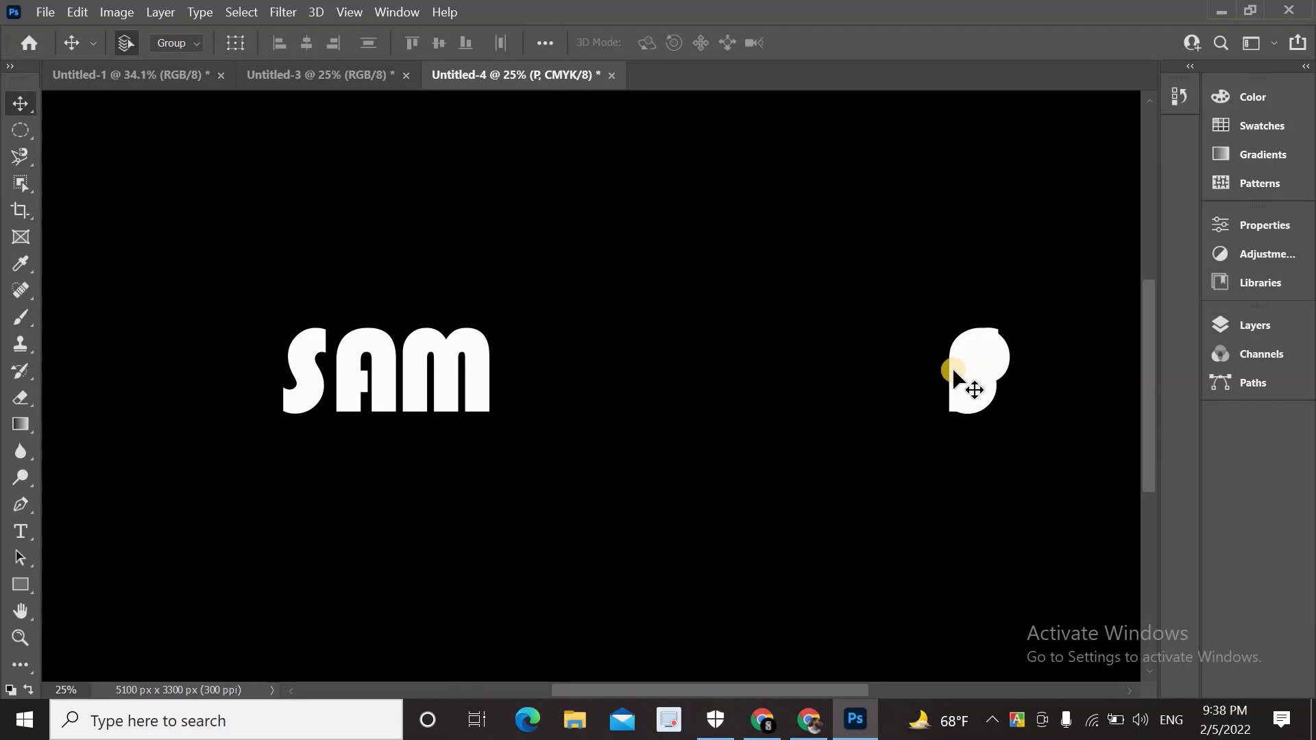
left_click(951, 367)
left_click_drag(952, 367, 503, 399)
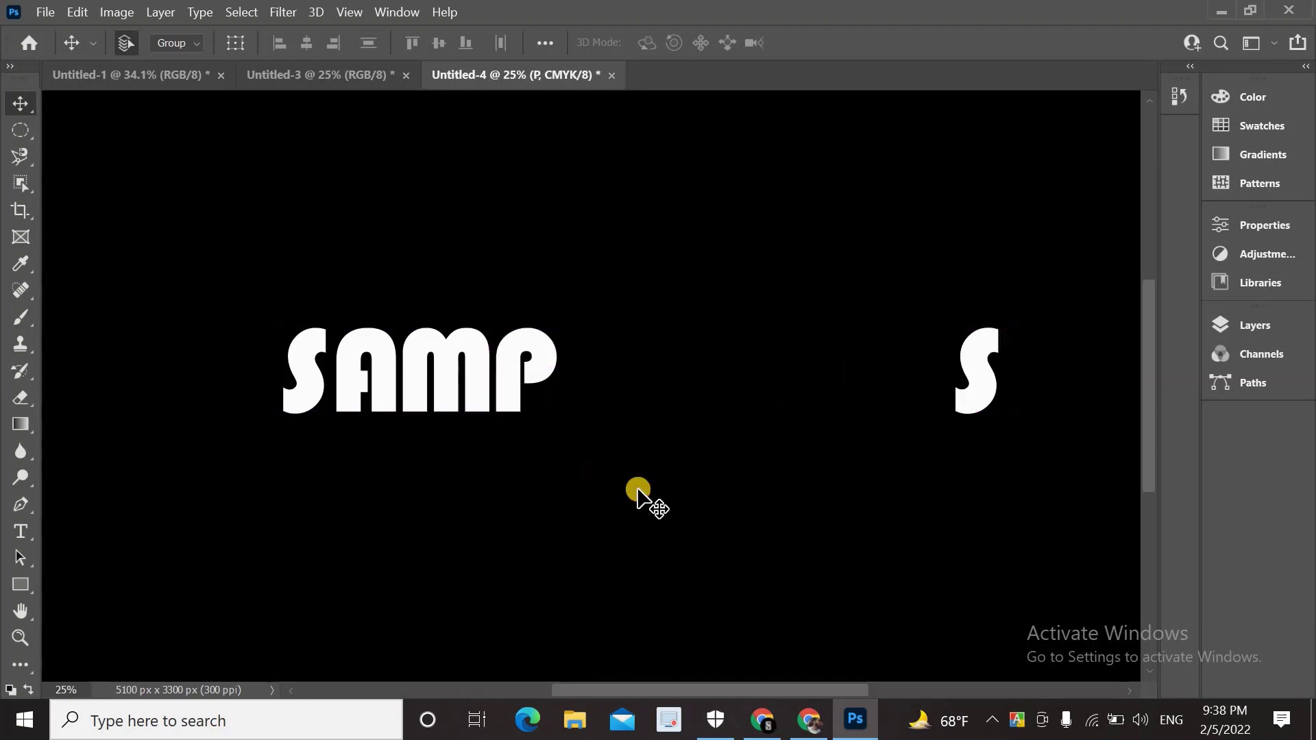
- Retype the S copy layer as L and move it right after SAMP
left_click(1218, 332)
scroll(1087, 470, "down", 2)
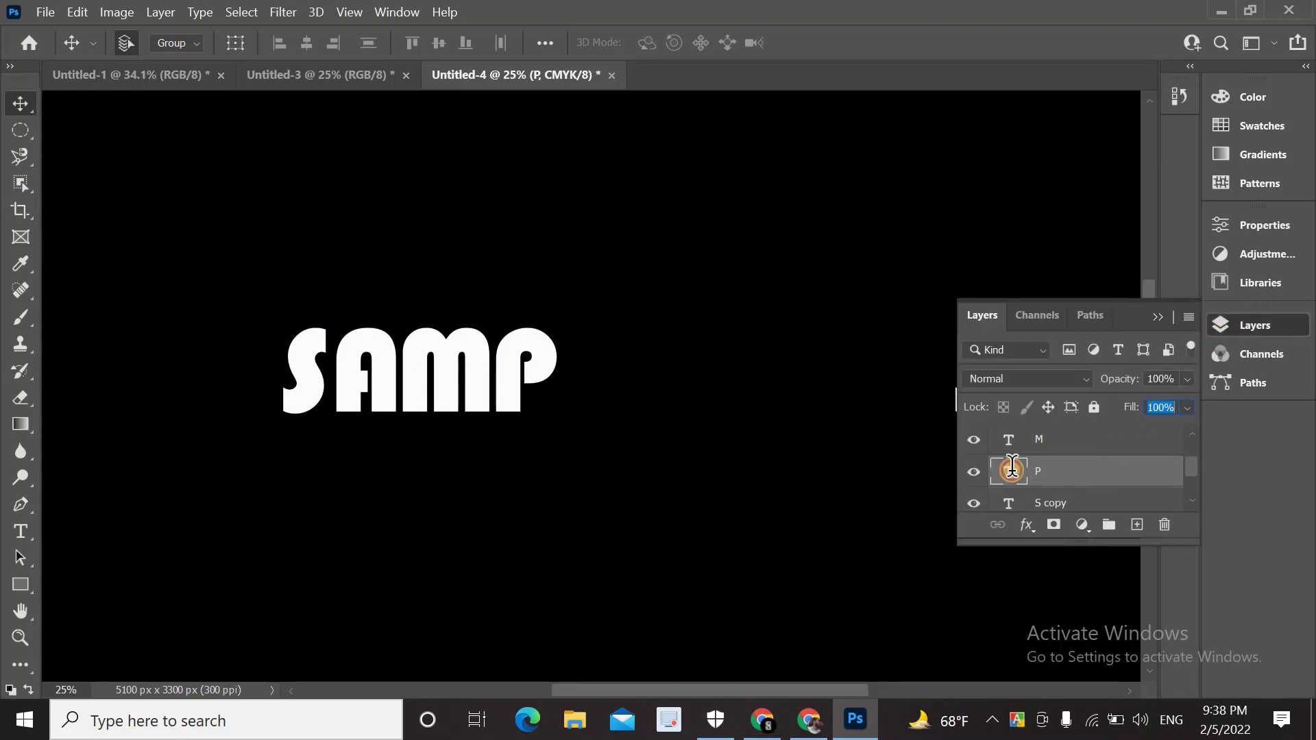
double_click(1013, 469)
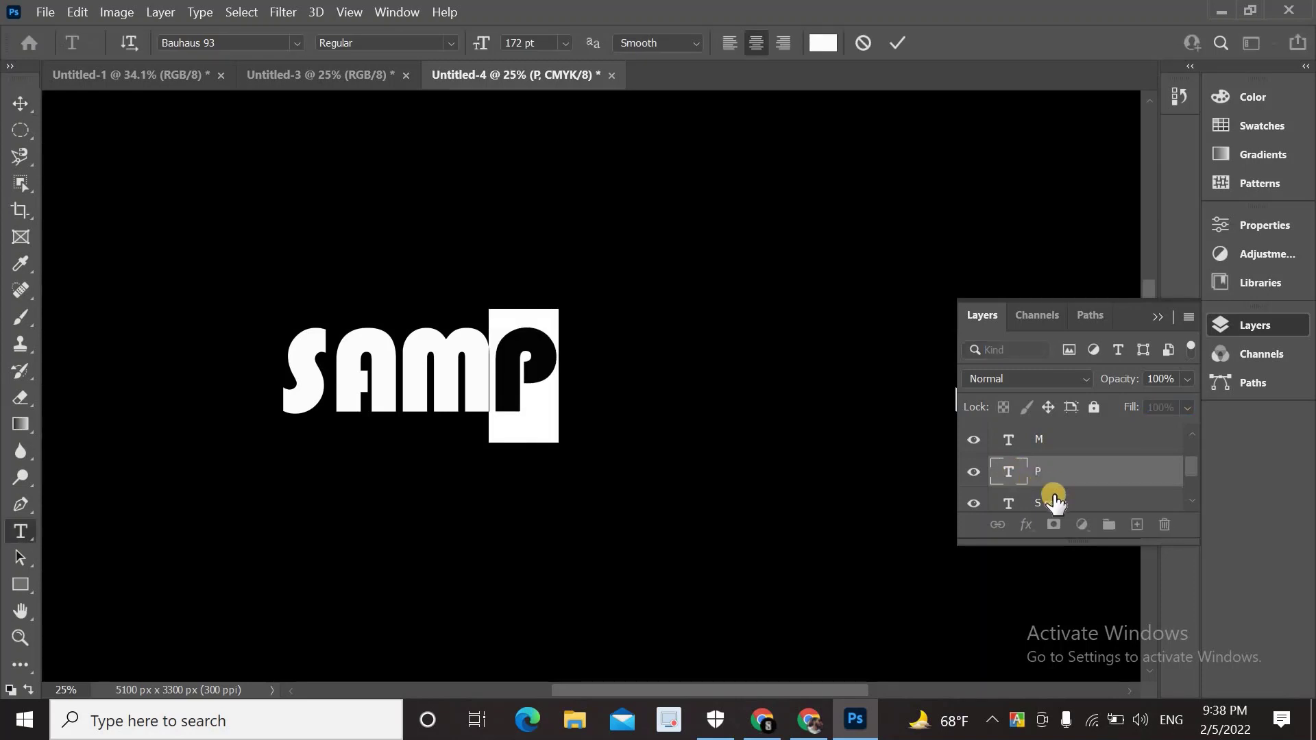
scroll(1006, 473, "down", 1)
left_click(1006, 473)
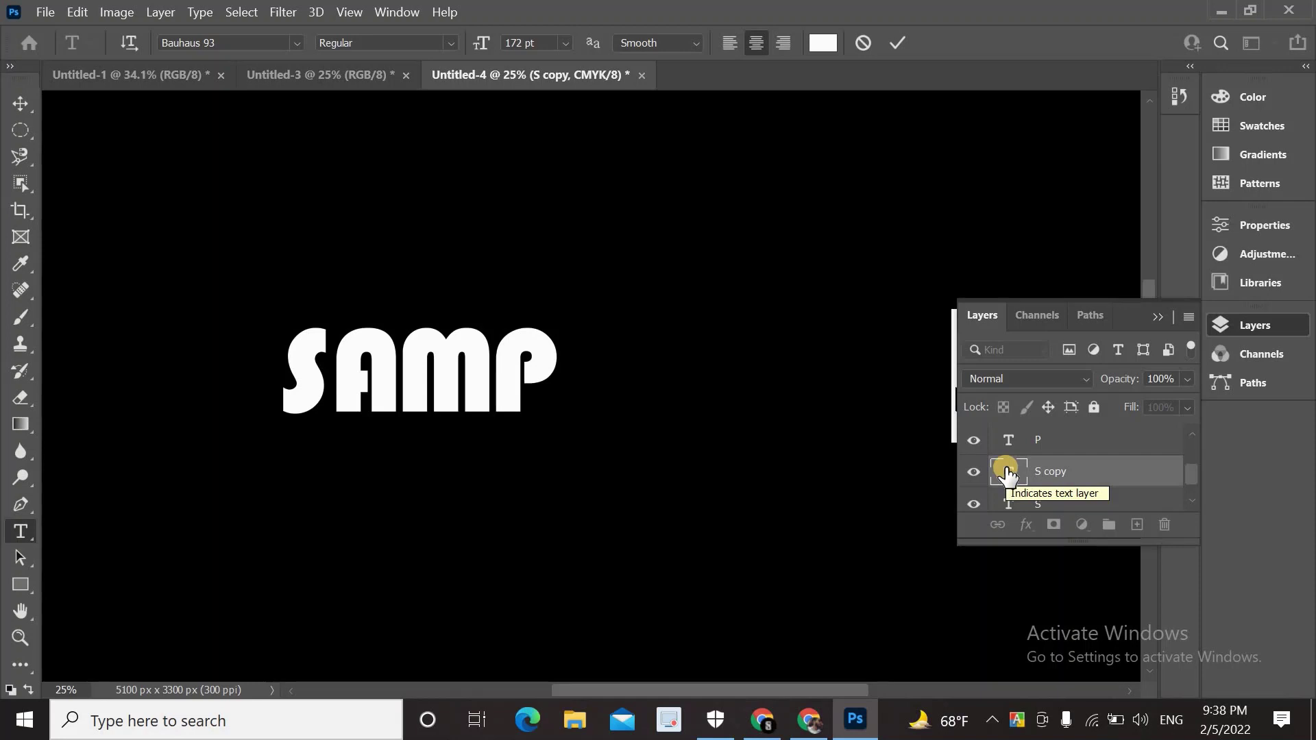
left_click(1157, 316)
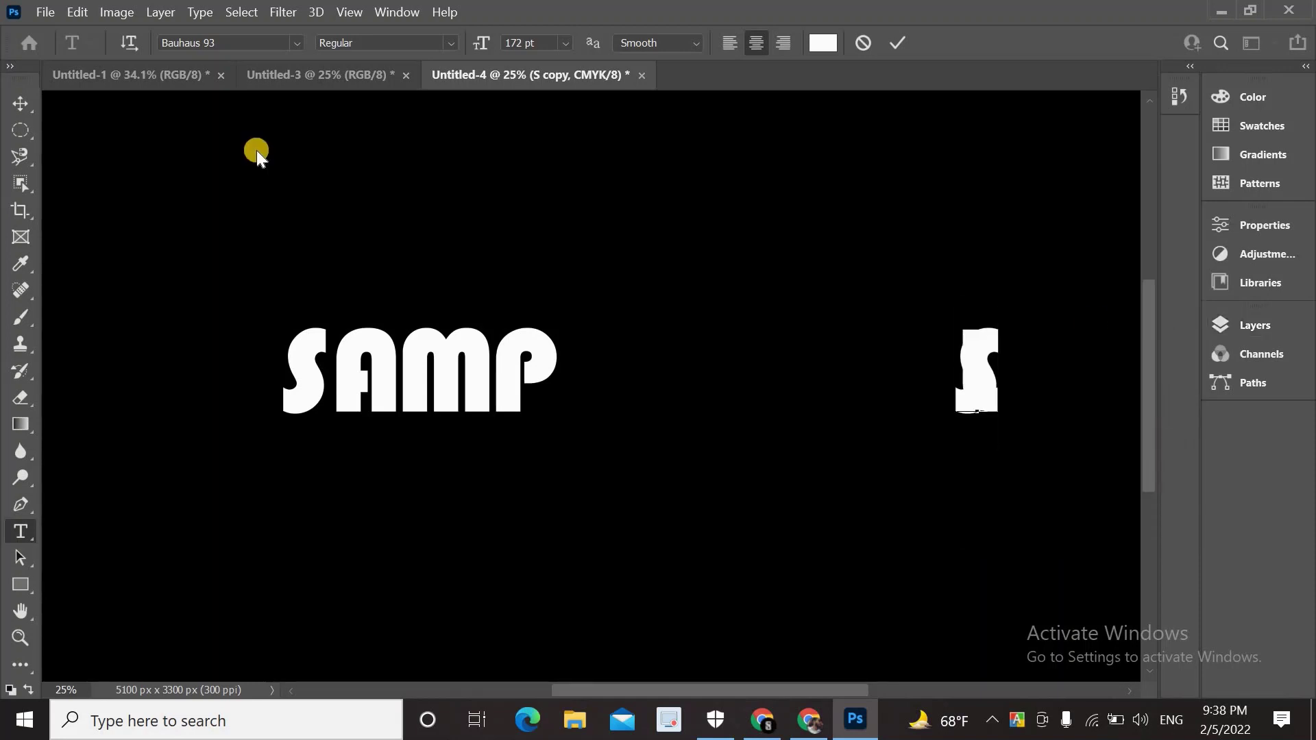
left_click(24, 104)
left_click(942, 356)
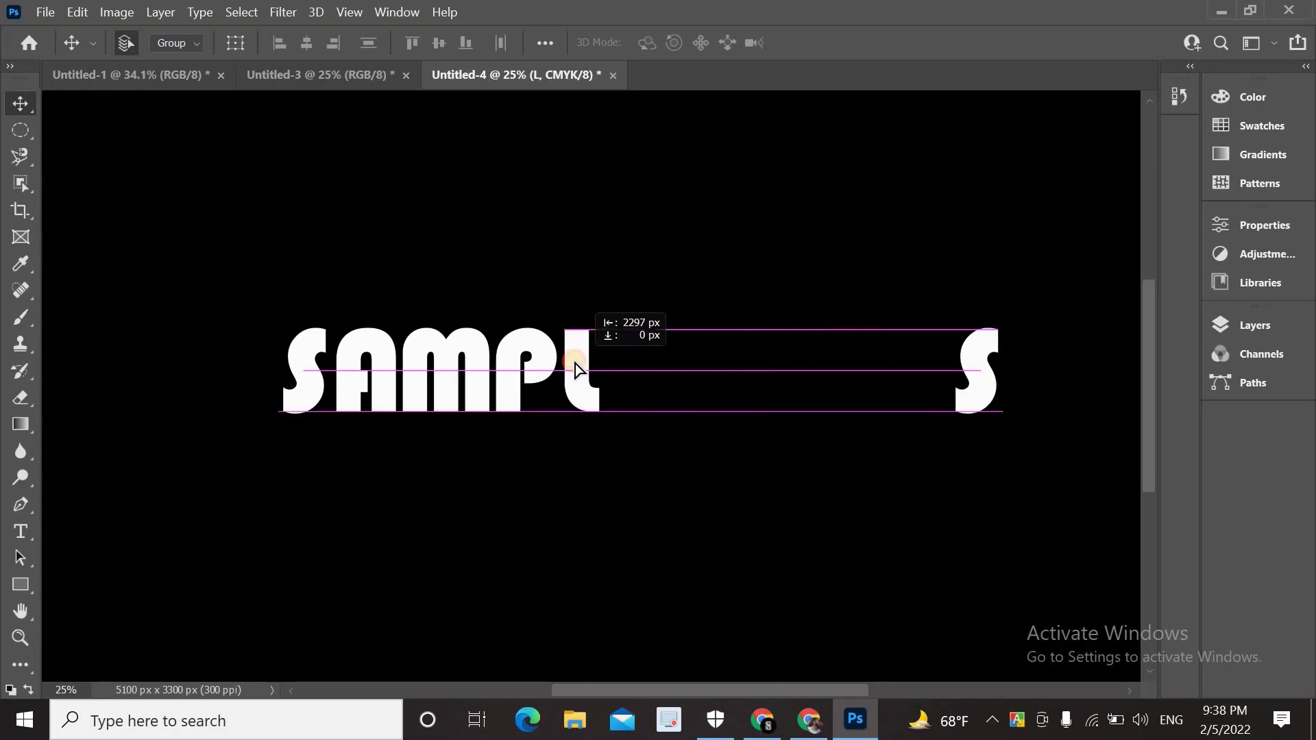
left_click_drag(877, 373, 579, 360)
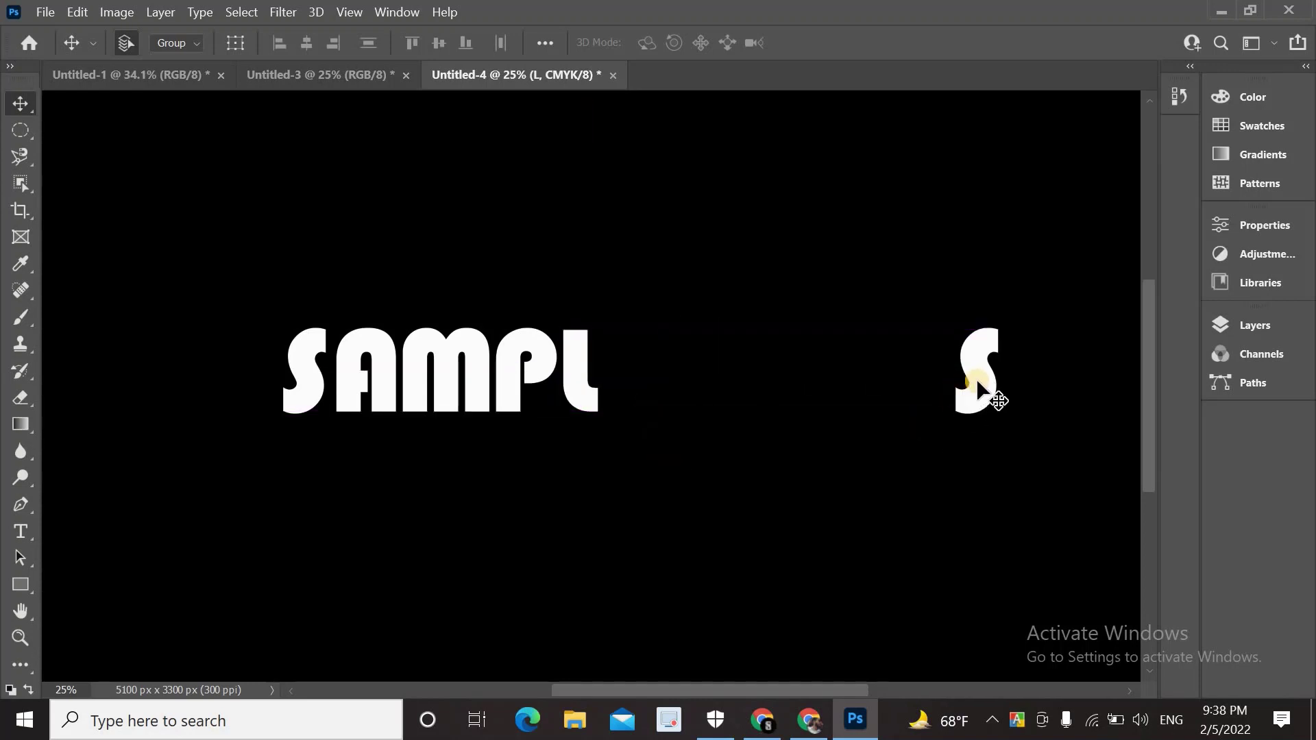
- Retype the last S layer as E, slide it beside SAMPL, and deselect
left_click(1234, 325)
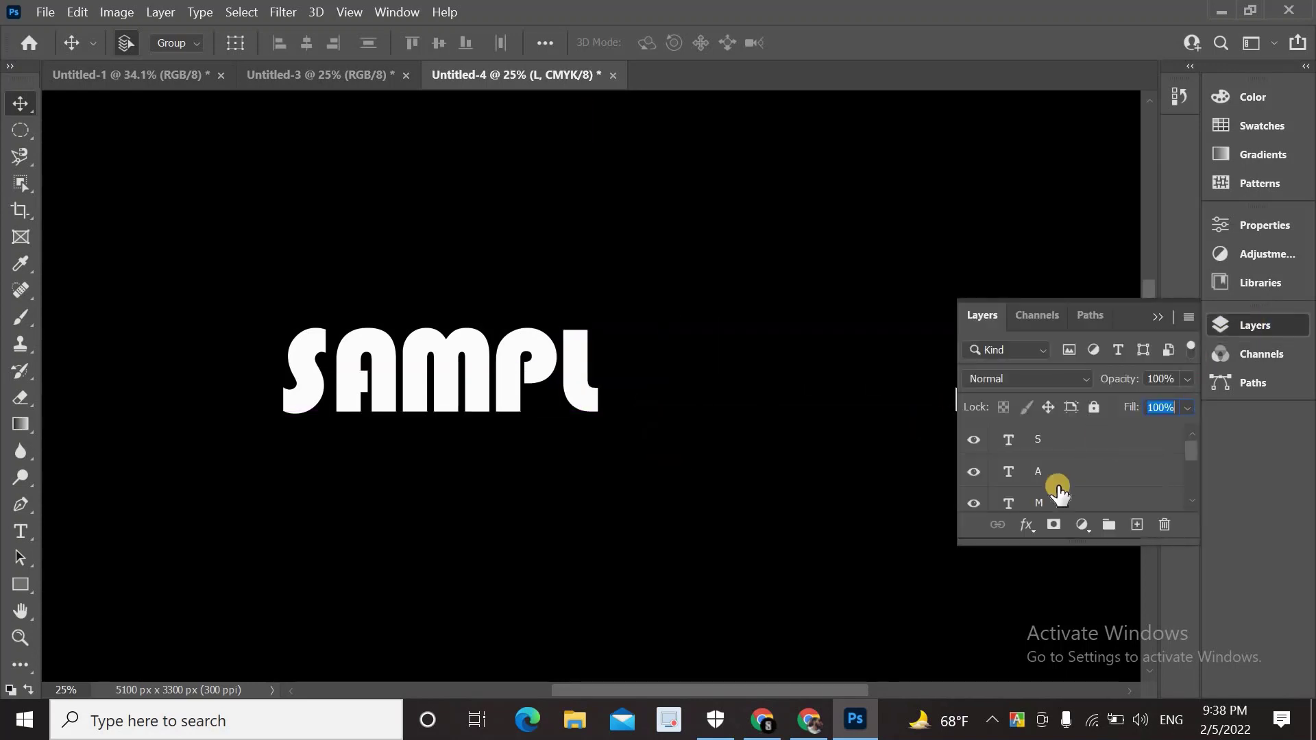
scroll(1057, 489, "down", 2)
scroll(1058, 492, "down", 2)
left_click(1011, 472)
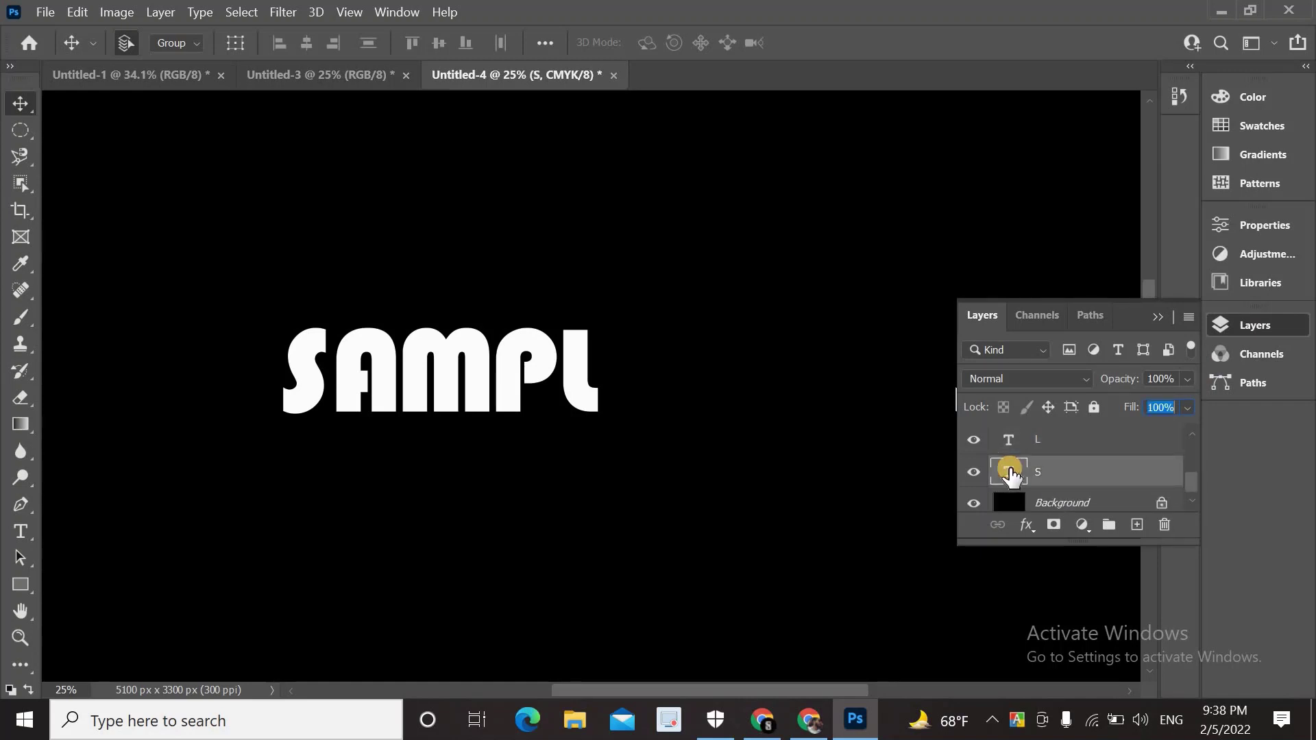
double_click(1010, 471)
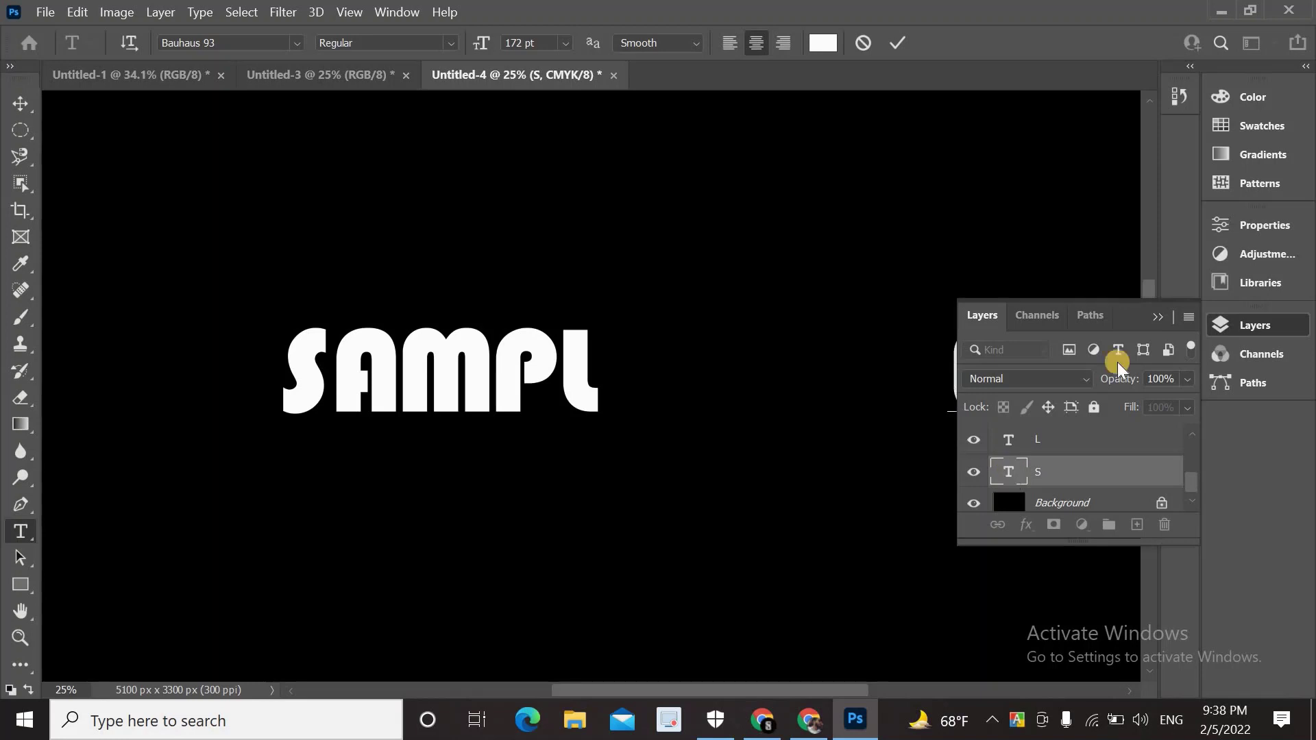
left_click(1157, 316)
left_click(20, 103)
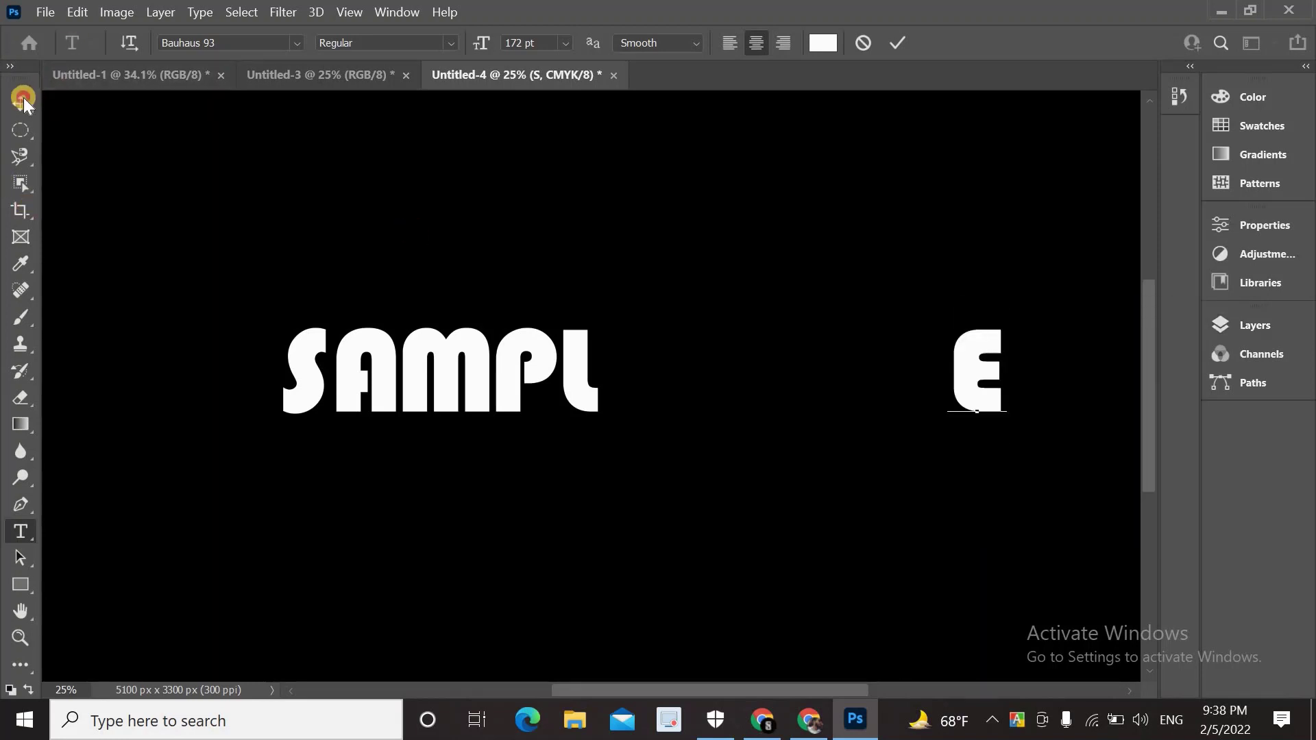
left_click(984, 374)
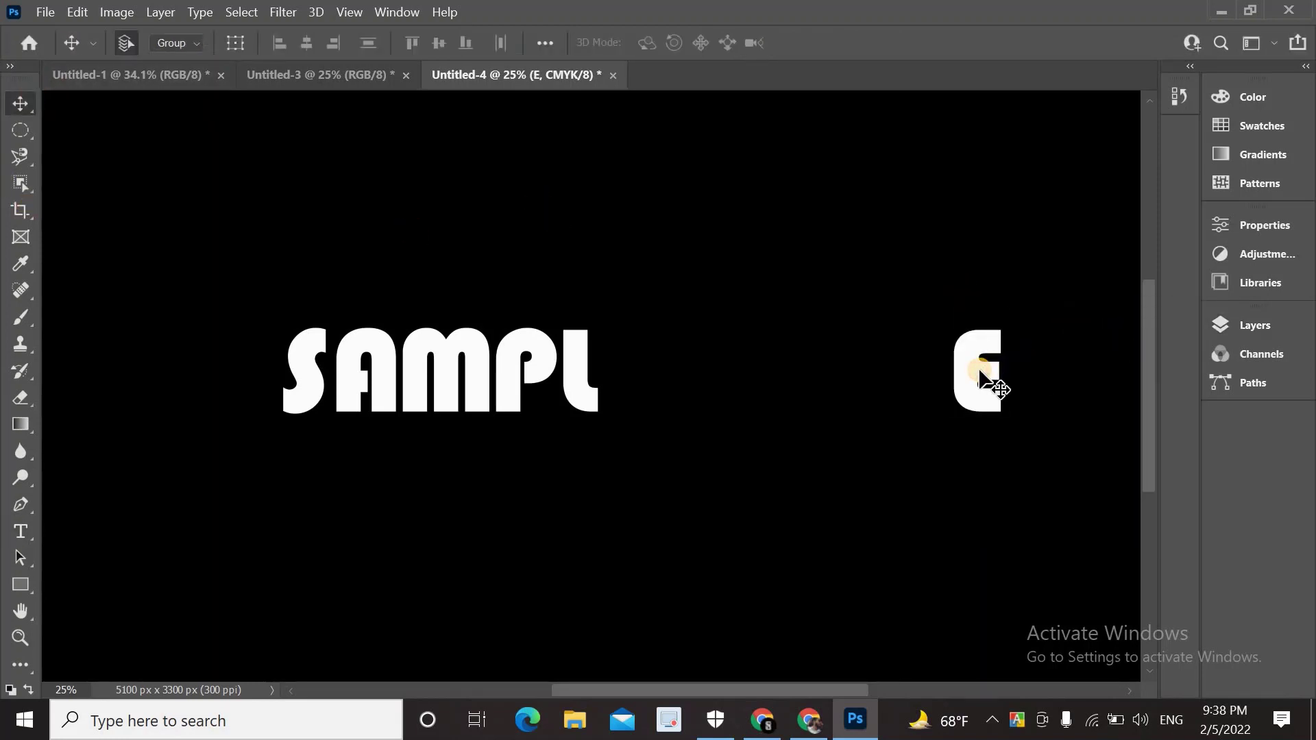
left_click_drag(974, 372, 630, 366)
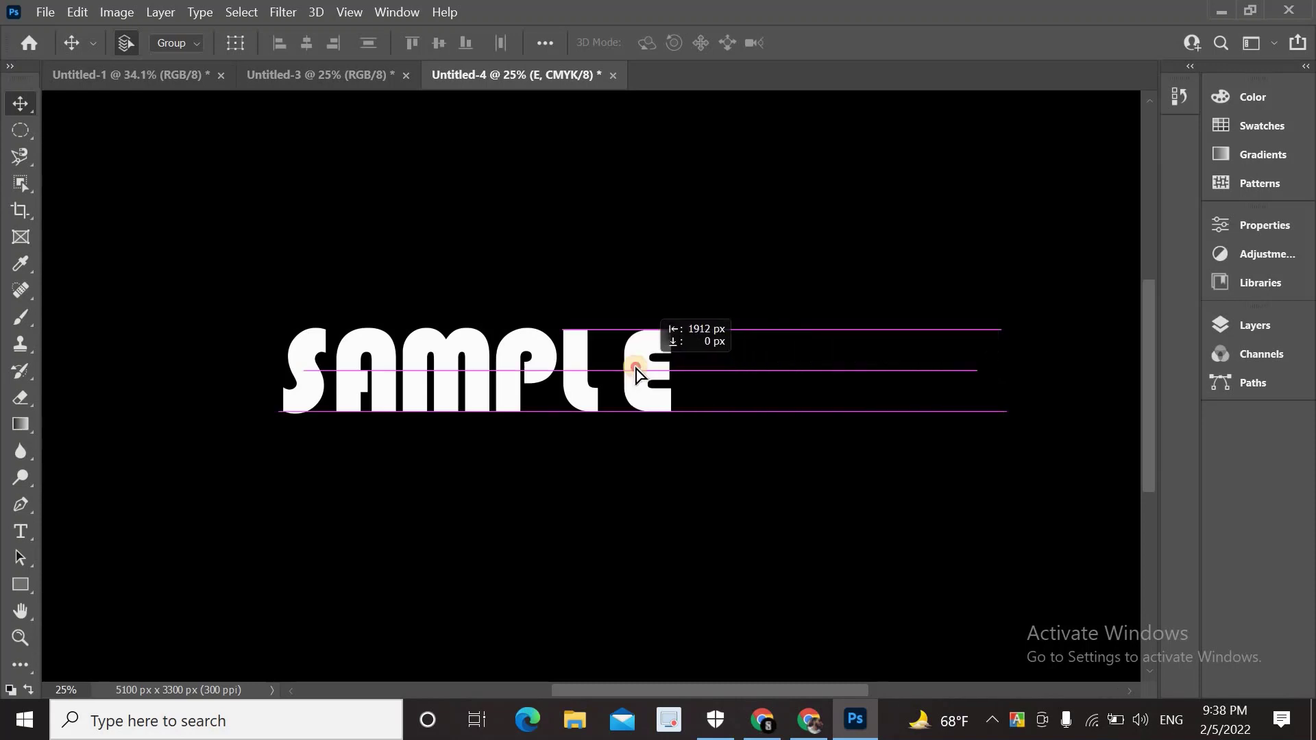
left_click_drag(631, 365, 623, 365)
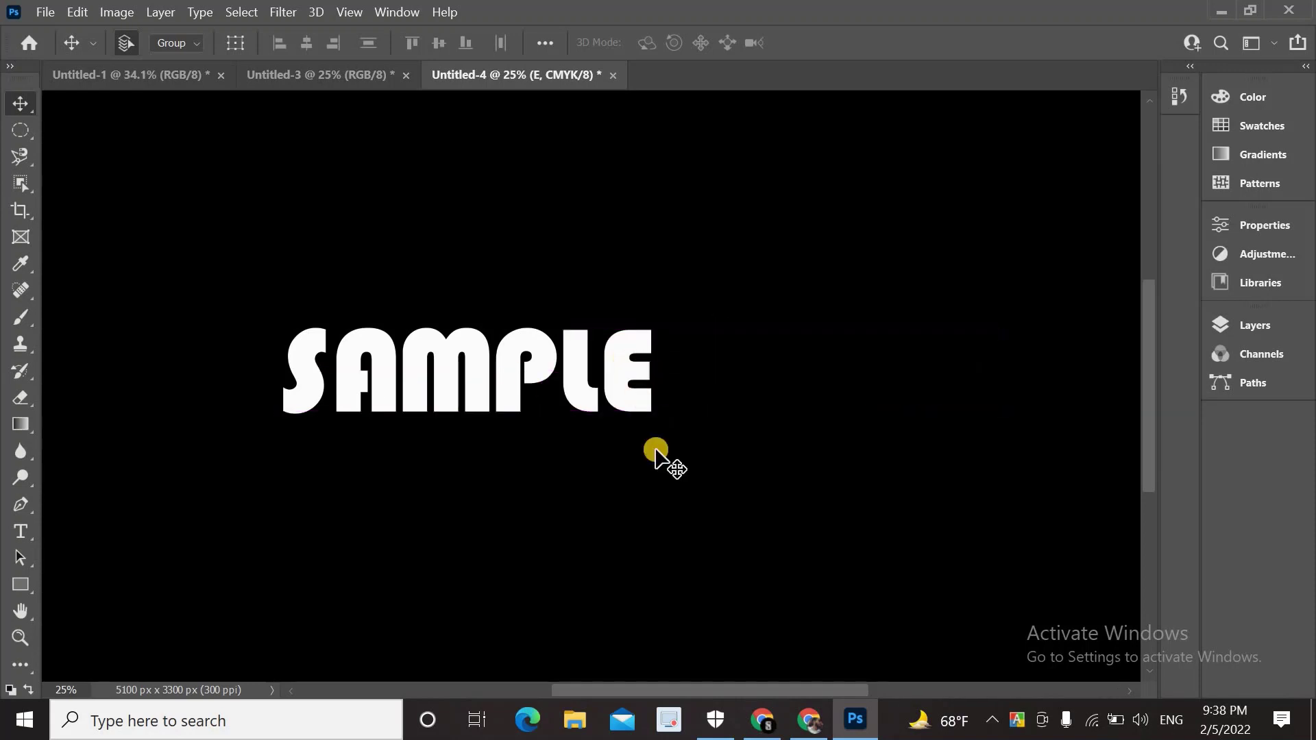
left_click(658, 454)
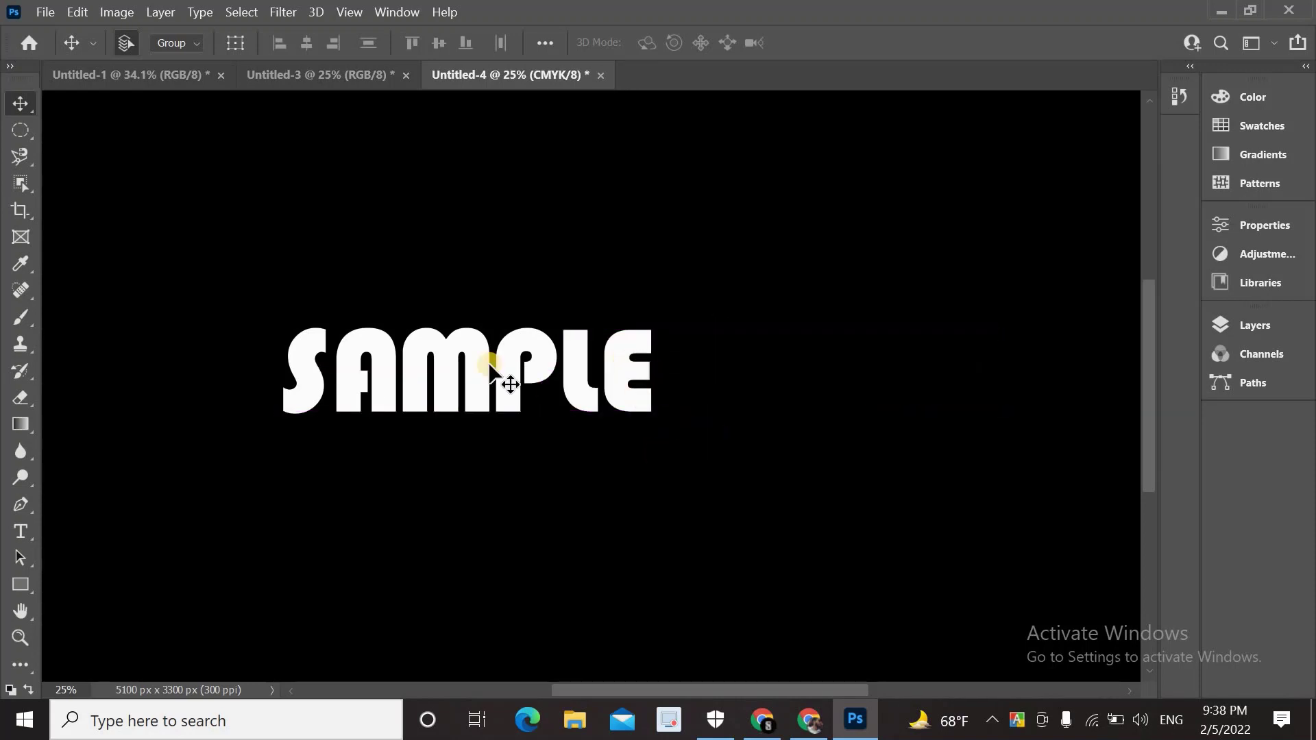
- Scale all SAMPLE letters to about 115% and nudge the word toward the canvas centre
left_click_drag(244, 306, 701, 466)
left_click_drag(521, 370, 606, 374)
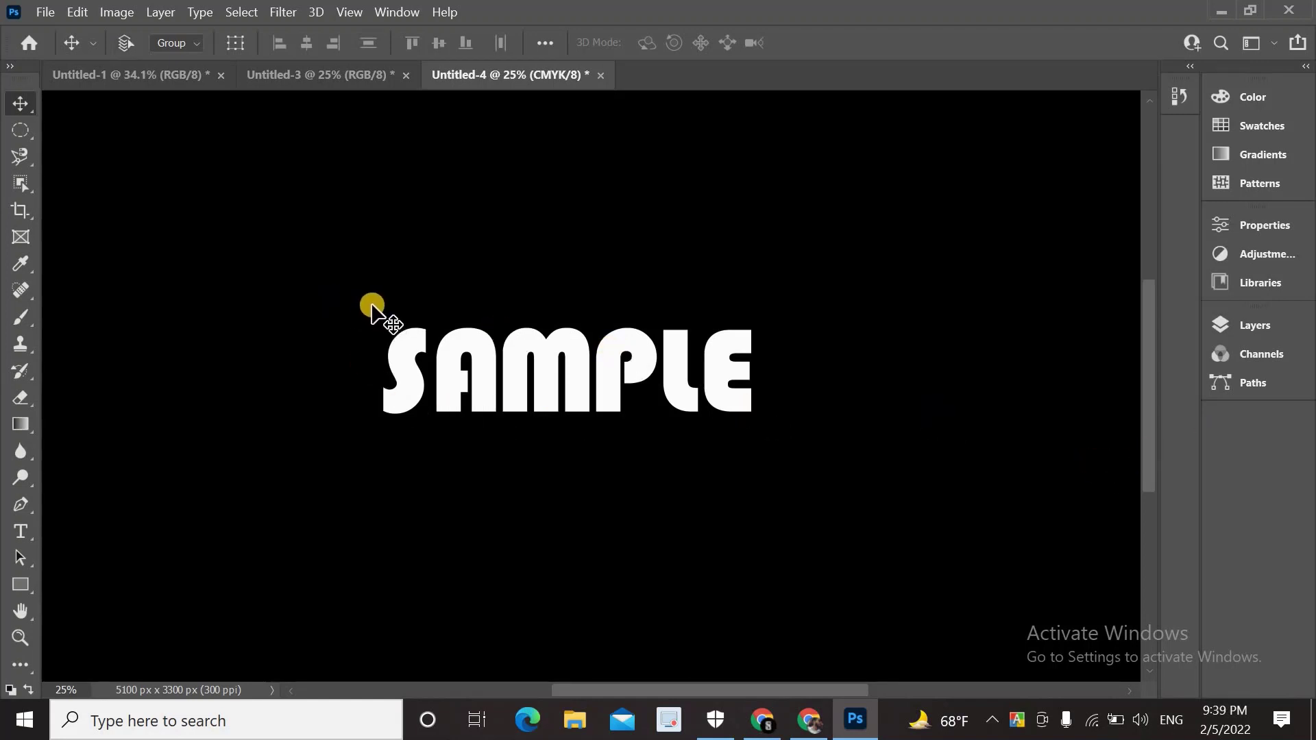
left_click_drag(371, 305, 788, 473)
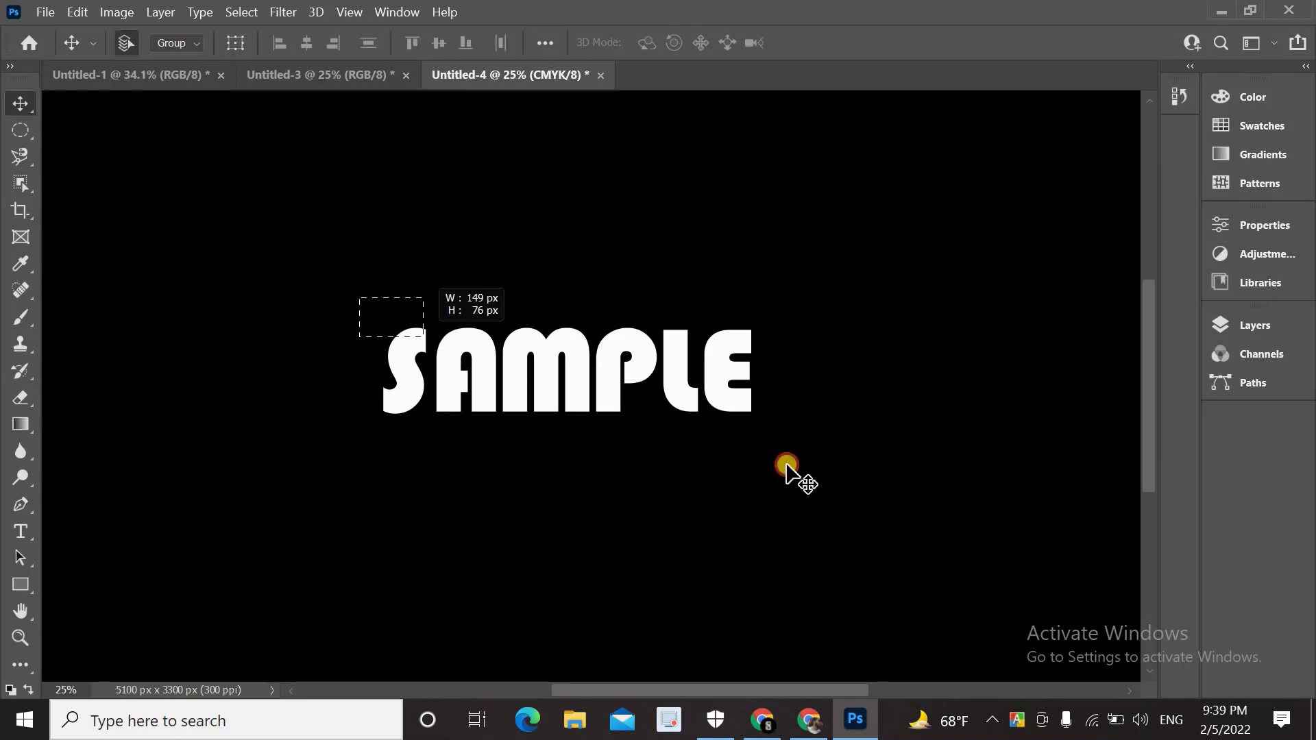
key("ctrl+t")
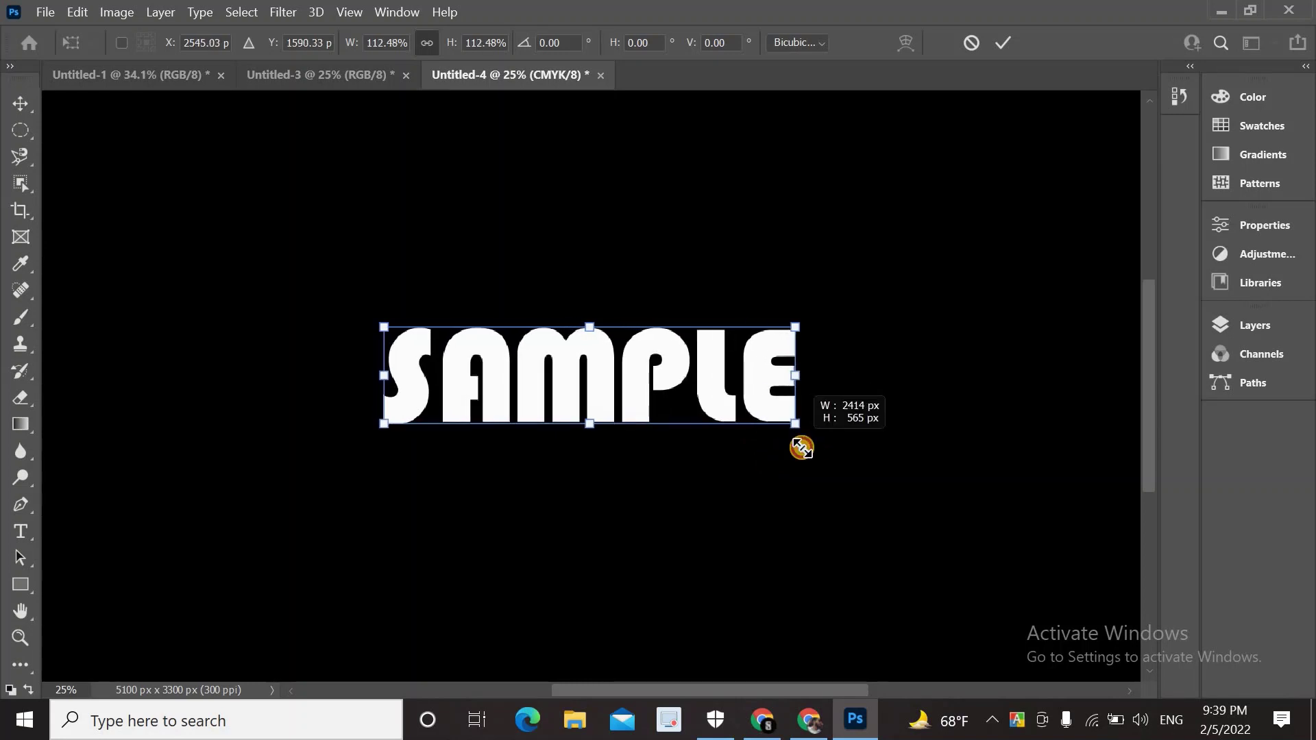
left_click_drag(754, 418, 811, 431)
left_click(1003, 42)
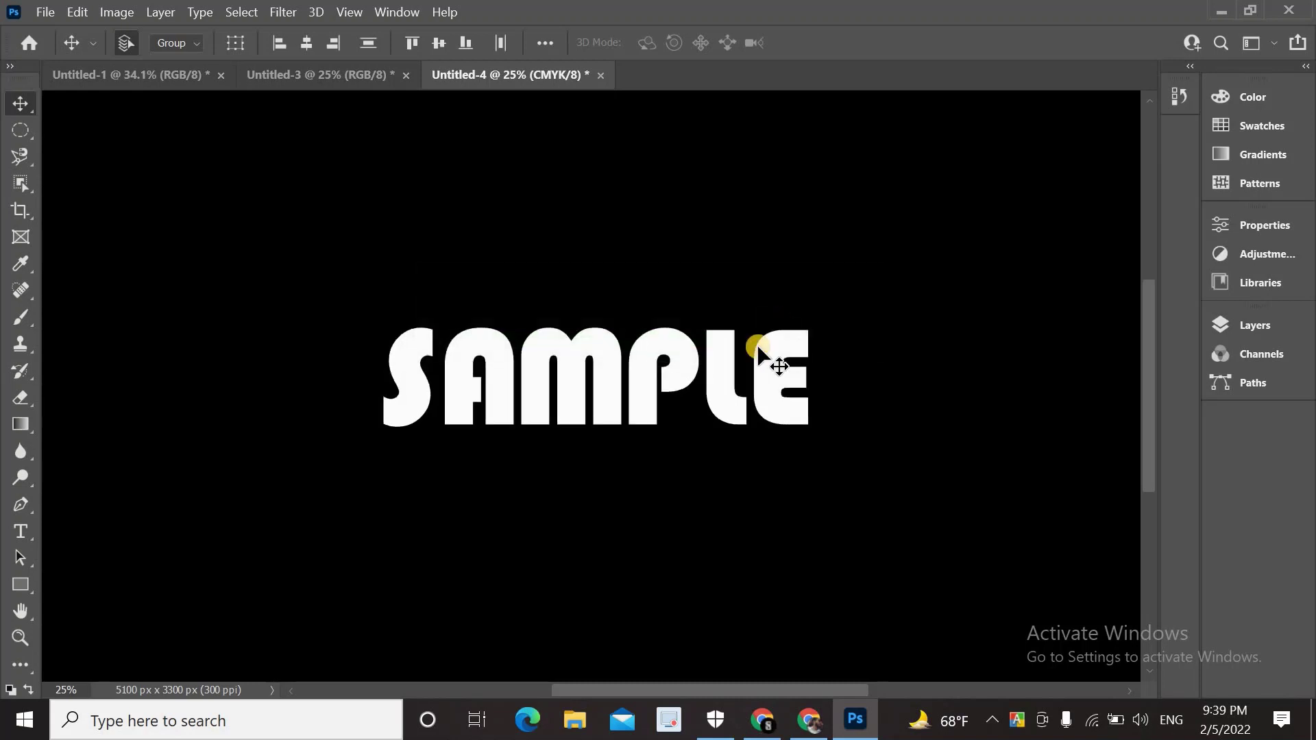
mouse_move(636, 365)
left_mouse_down()
mouse_move(642, 346)
mouse_move(638, 356)
left_mouse_up()
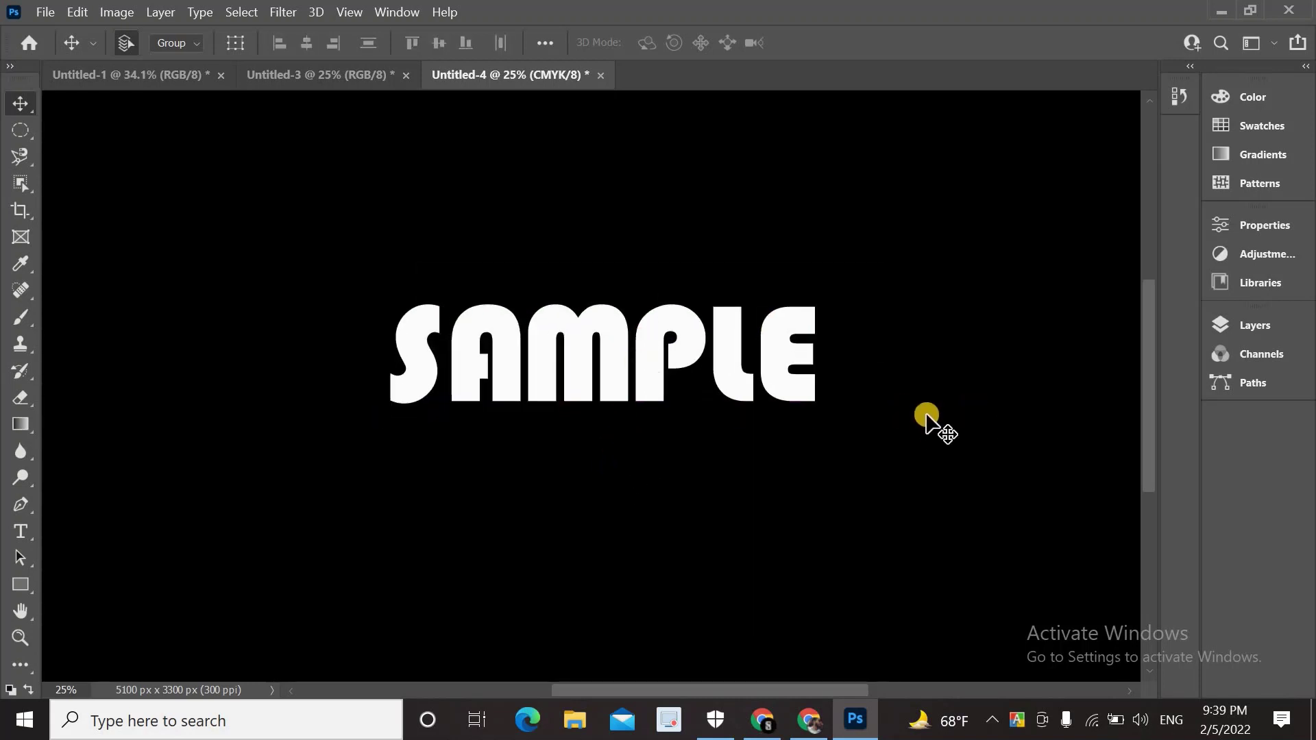
- Select the S layer and set the Move tool's auto-select to Layer
left_click(1276, 329)
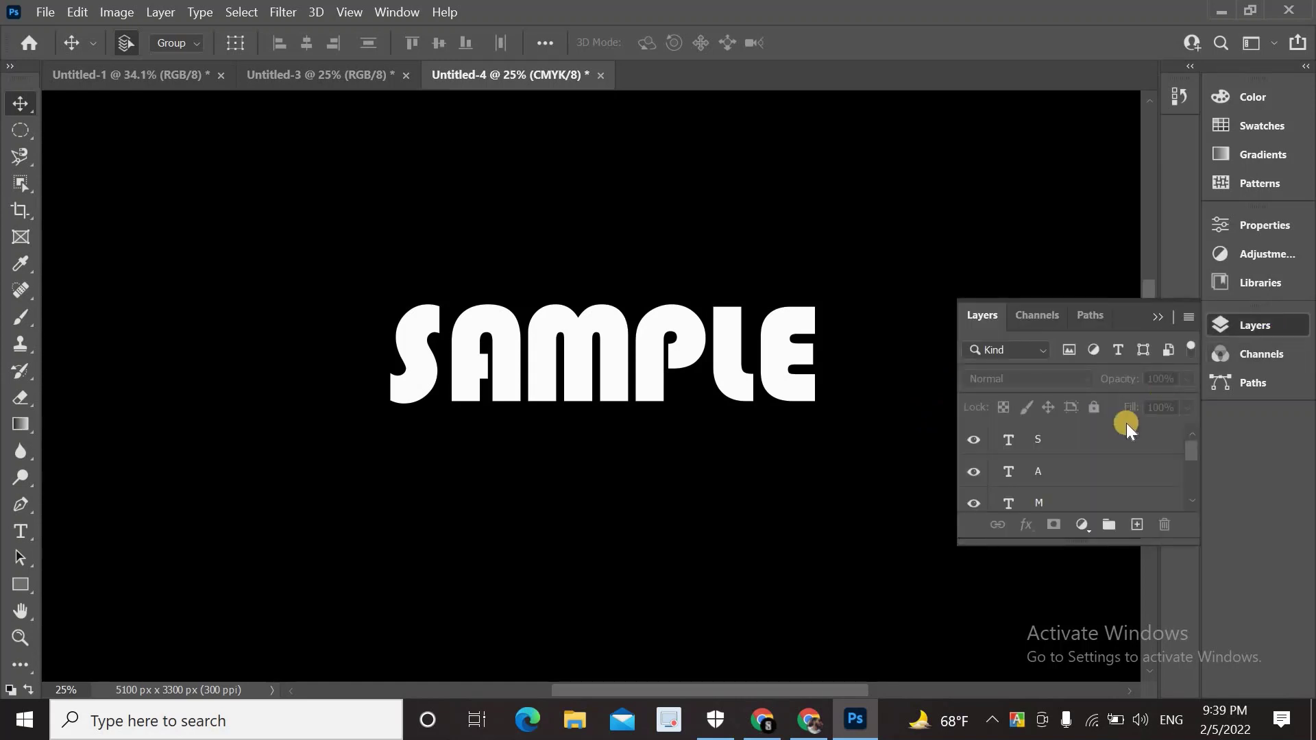
key("ctrl+z")
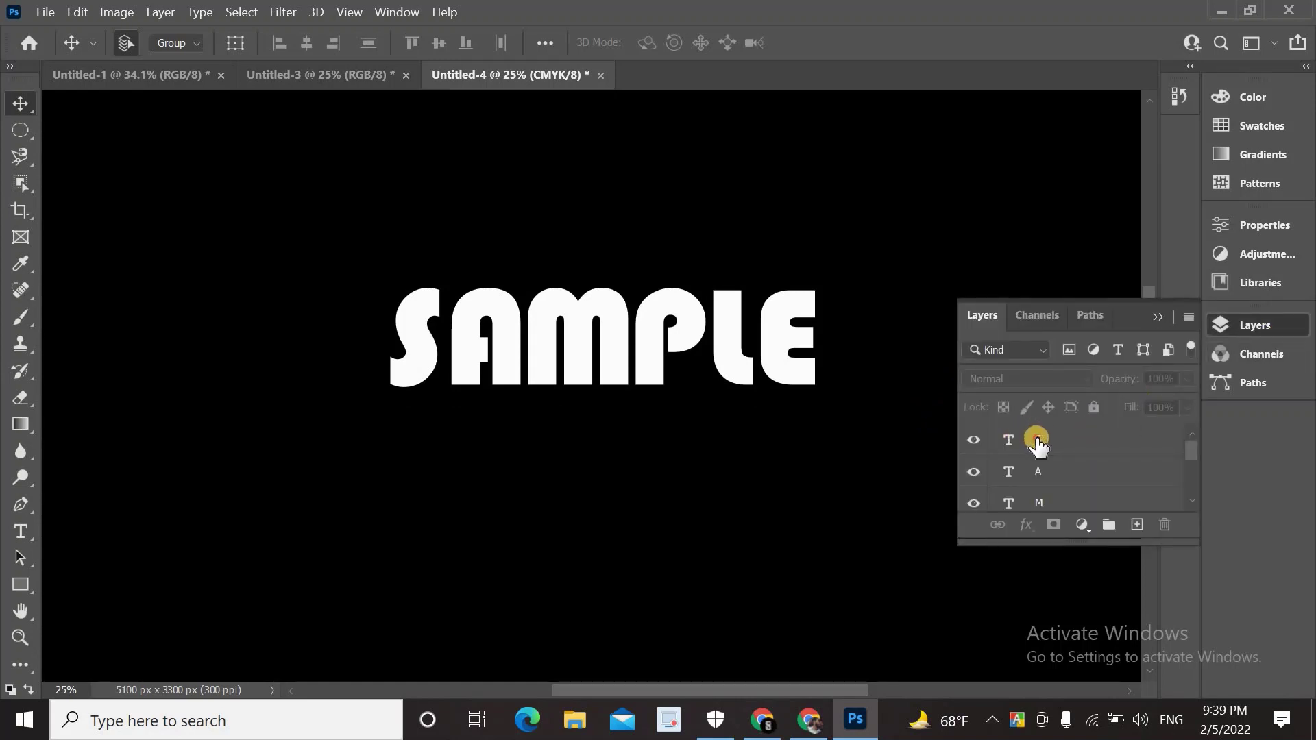
left_click(1037, 444)
left_click(177, 42)
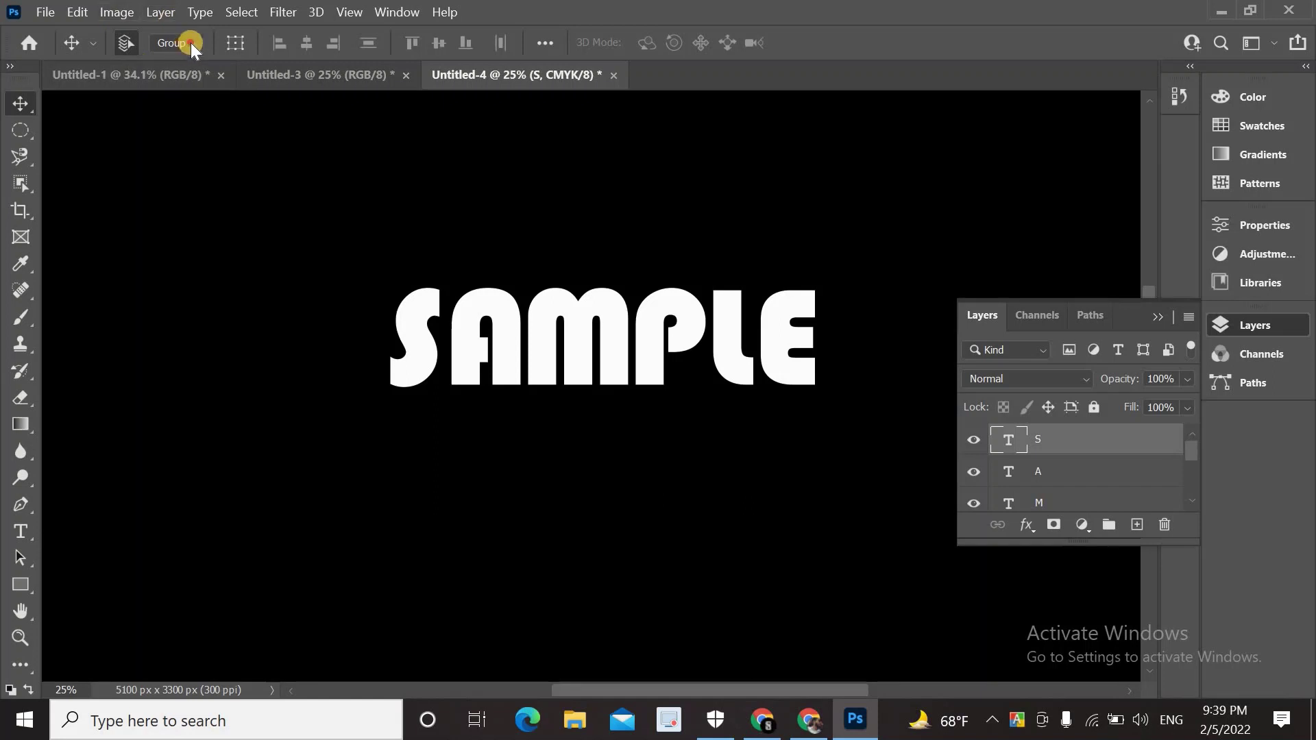
left_click(186, 77)
- Add a layer mask to the S and draw a horizontal gradient fading it
left_click(1052, 524)
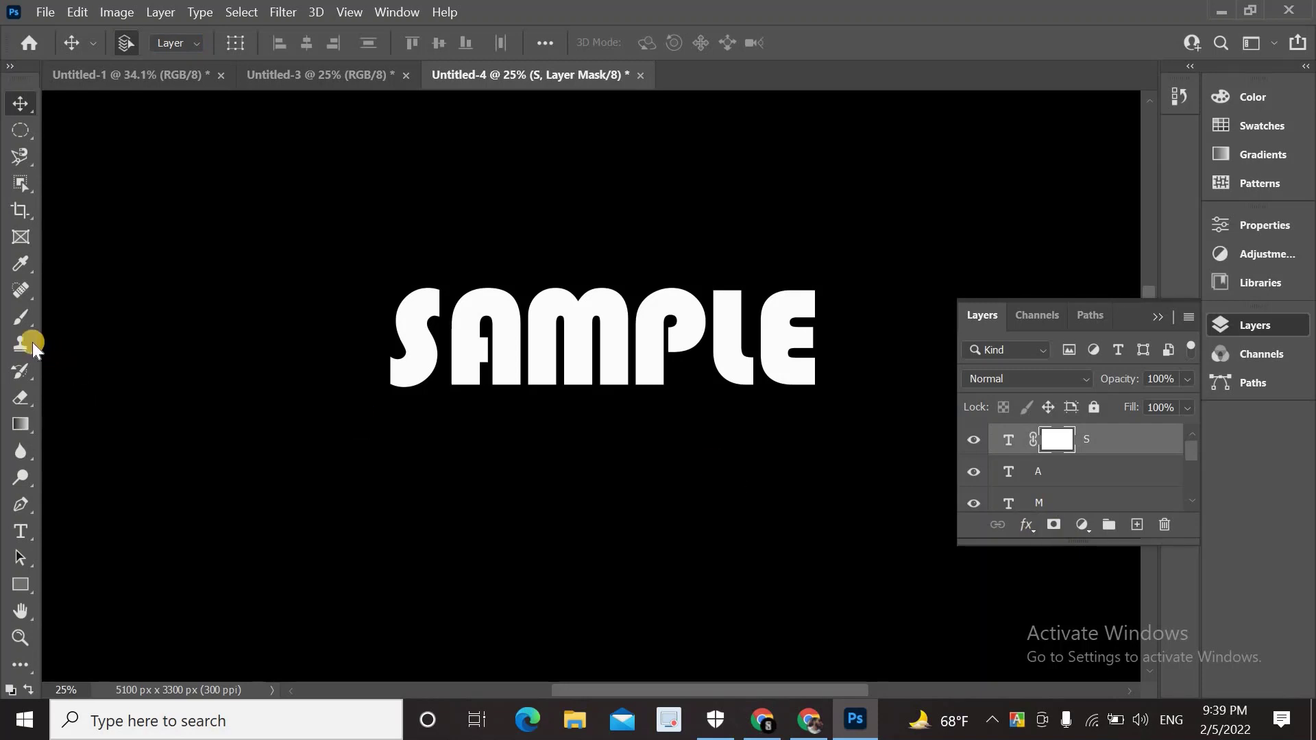
left_click(20, 429)
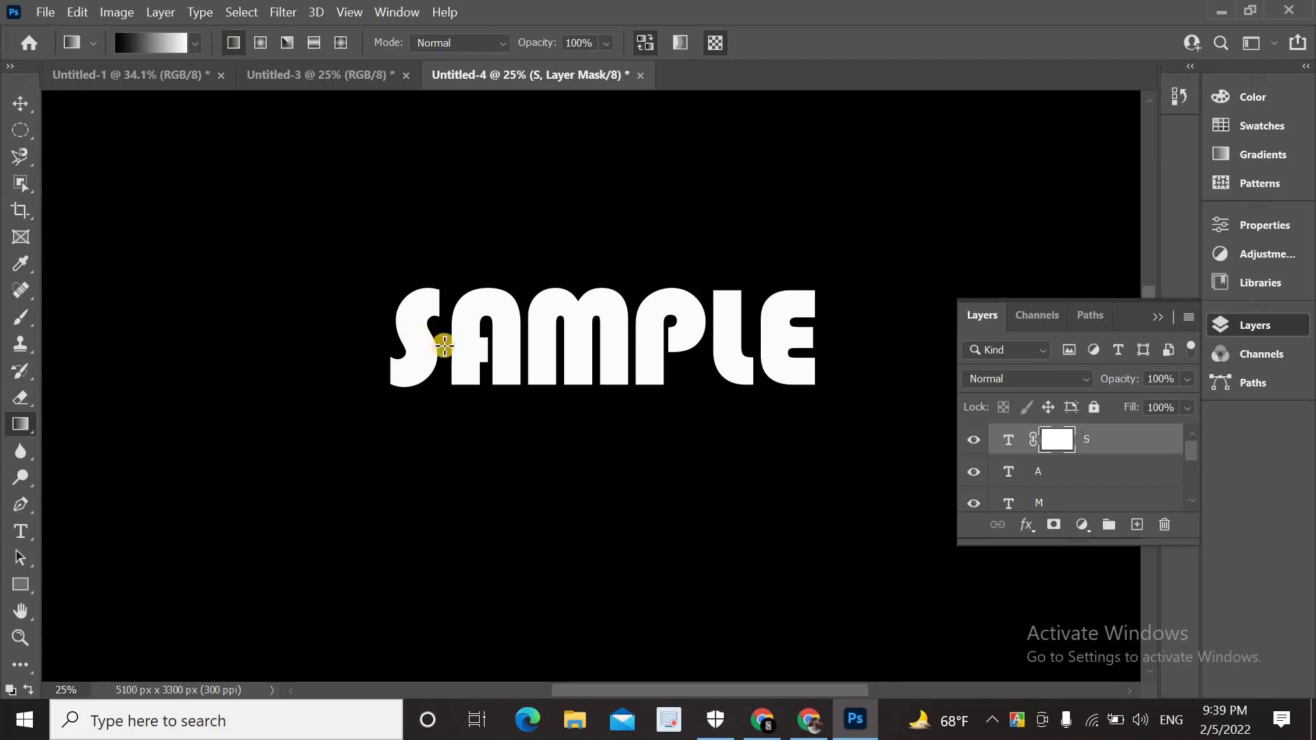
left_click_drag(444, 346, 387, 343)
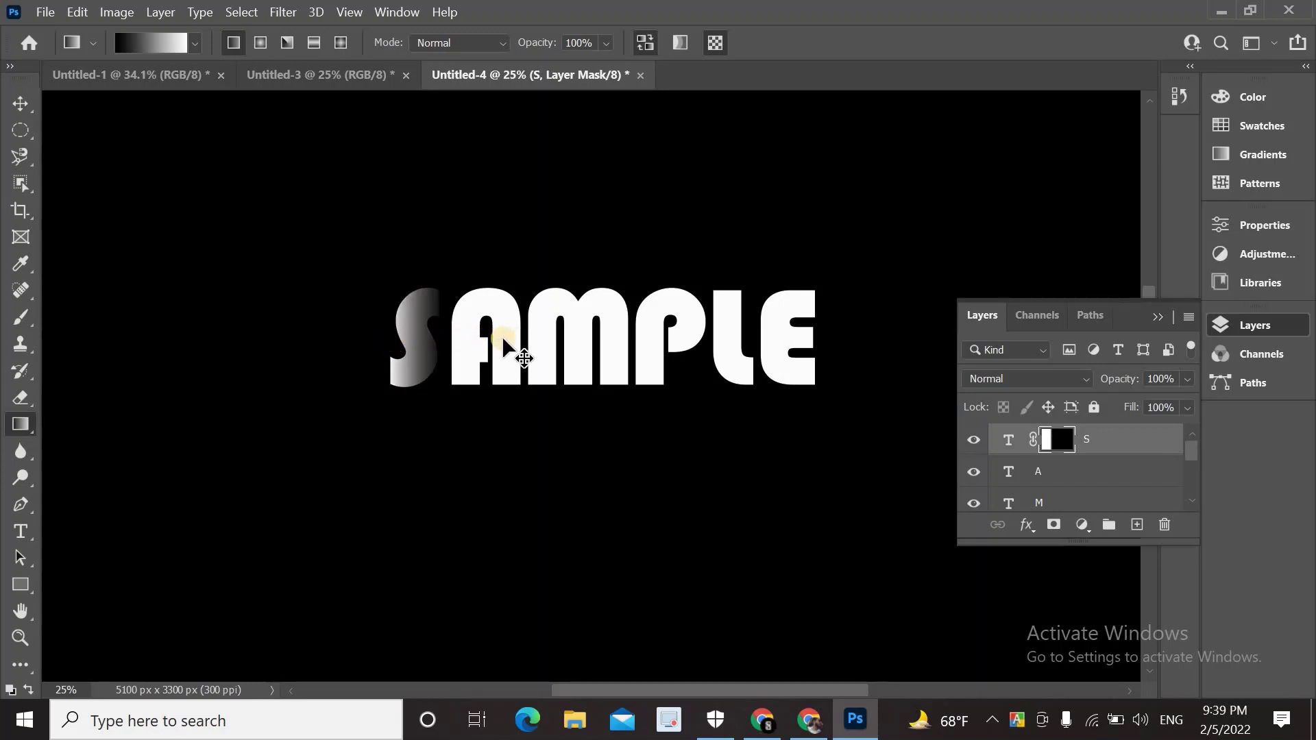
key("ctrl+z")
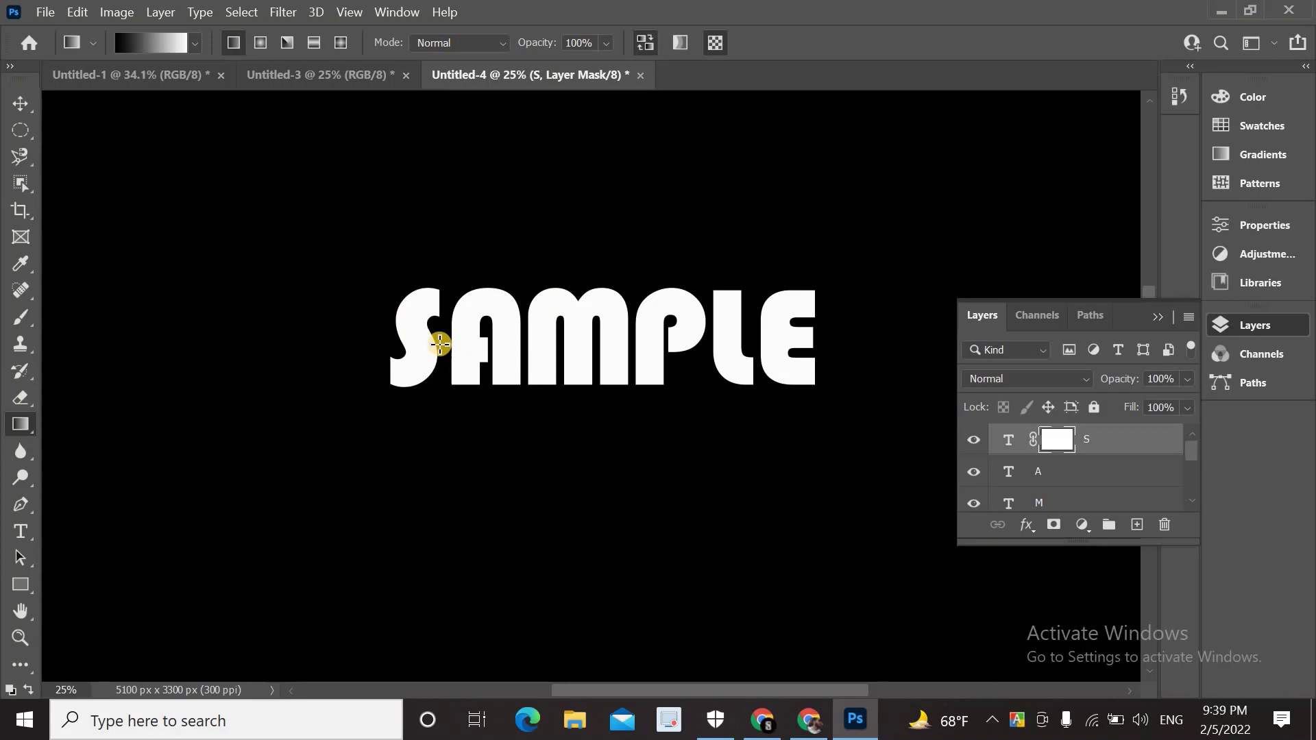
left_click_drag(438, 344, 395, 340)
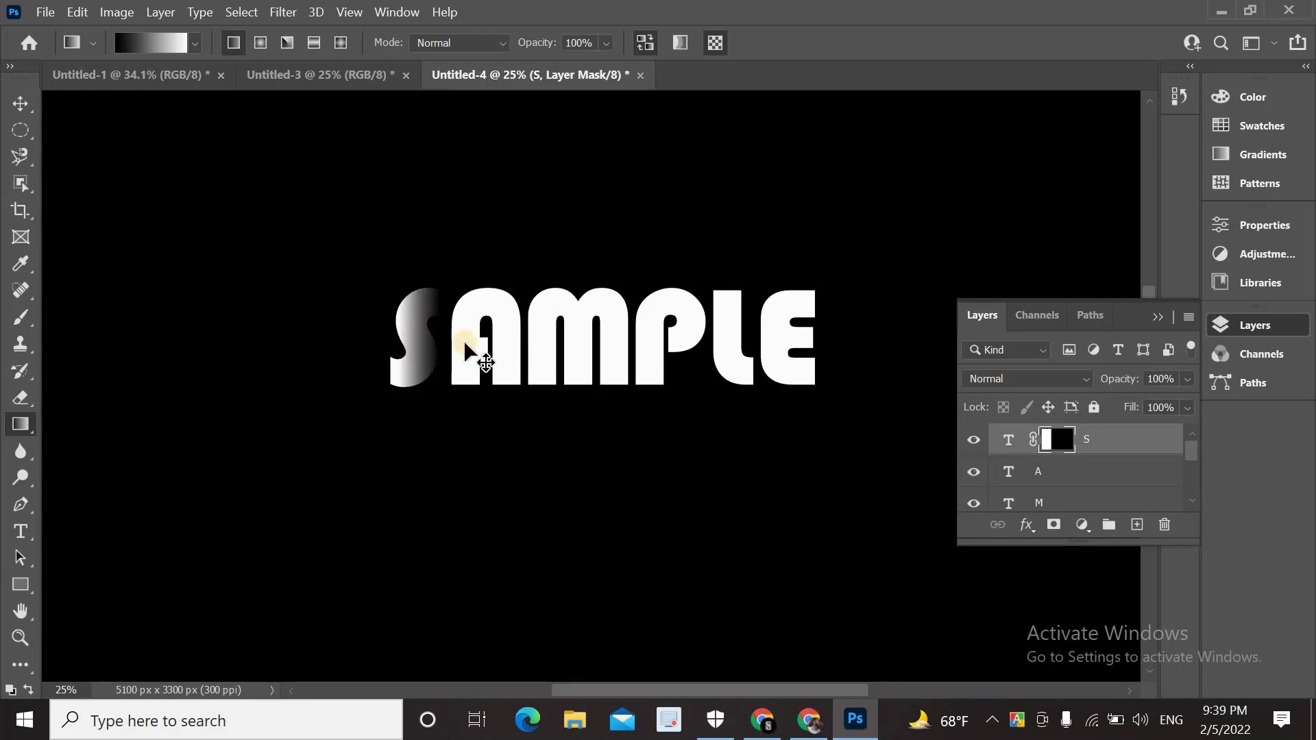
- Give the A a gradient-filled layer mask so it fades white to black
left_click(19, 104)
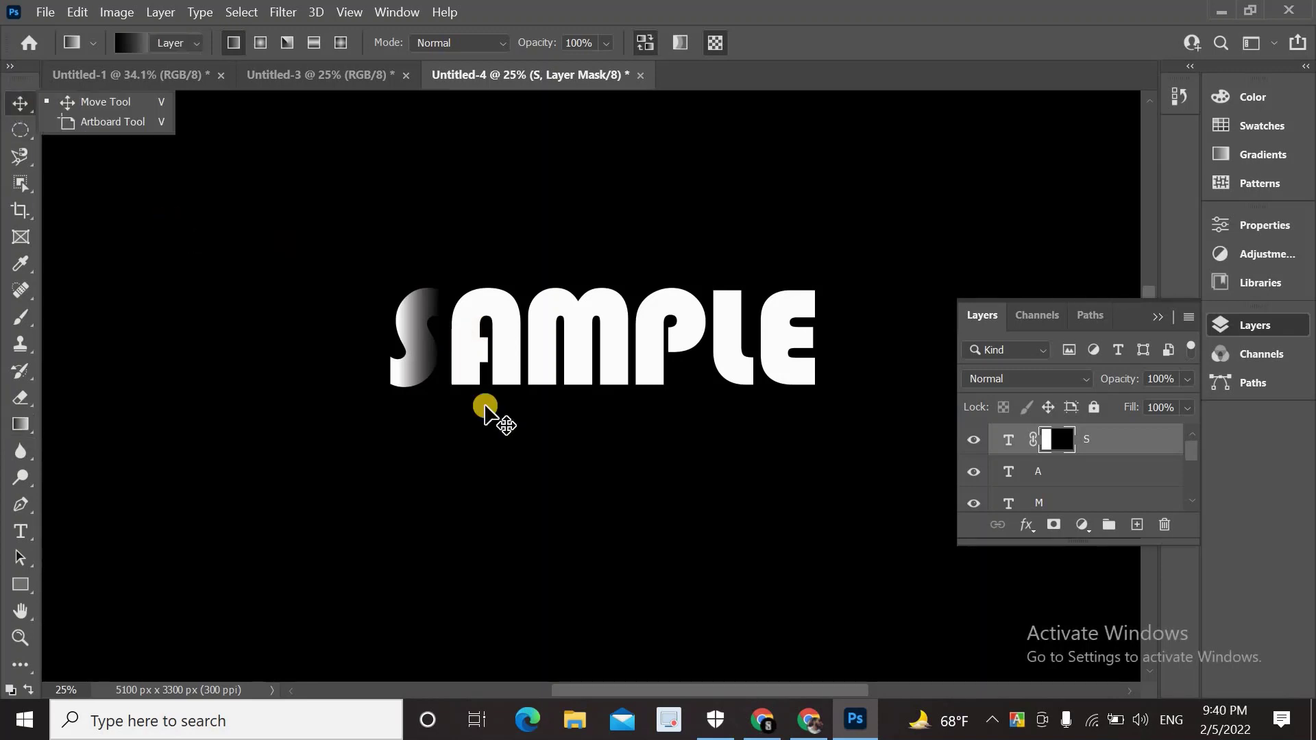
left_click(464, 354)
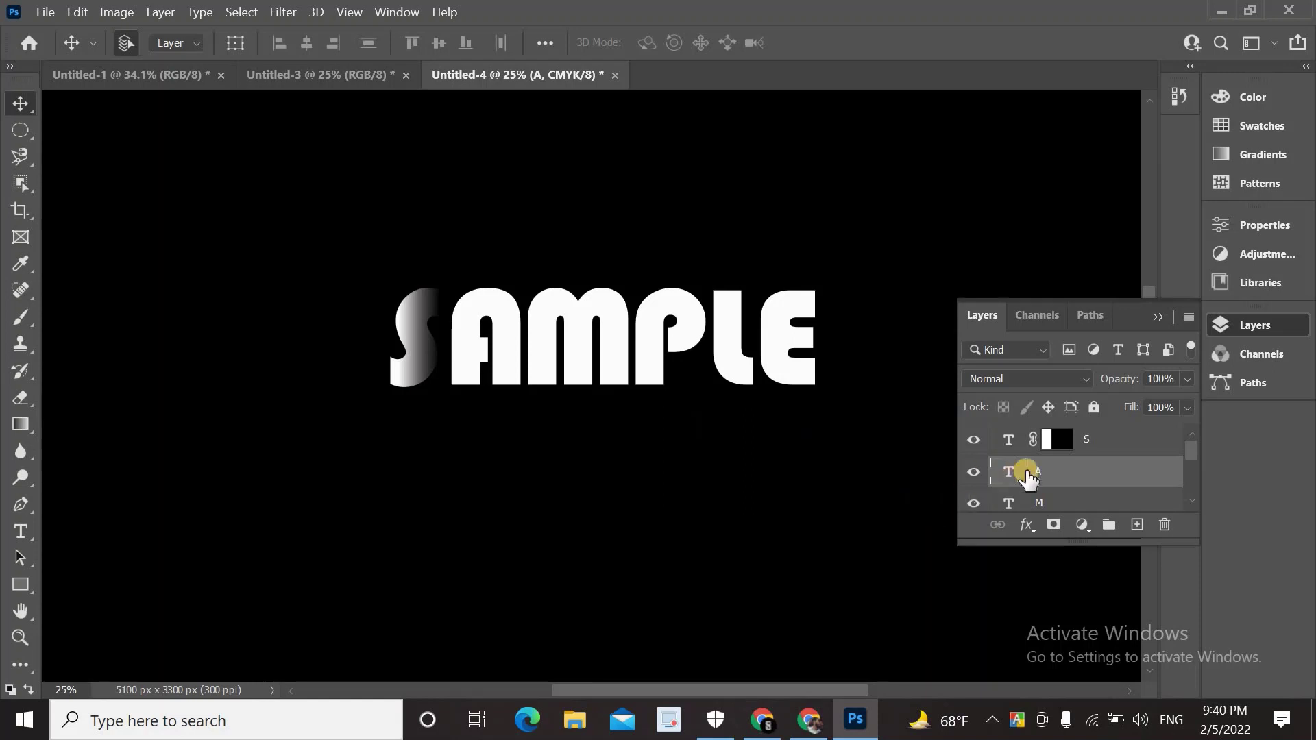
left_click(1050, 526)
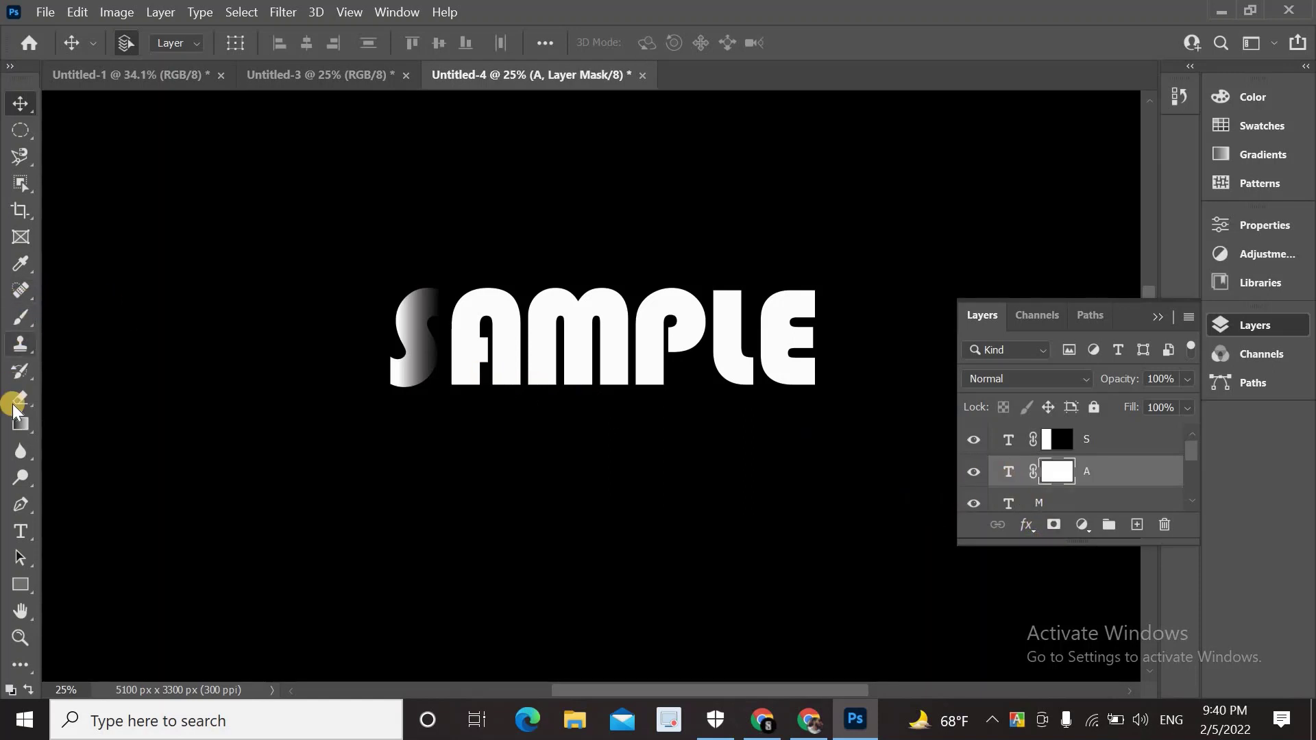
left_click(20, 425)
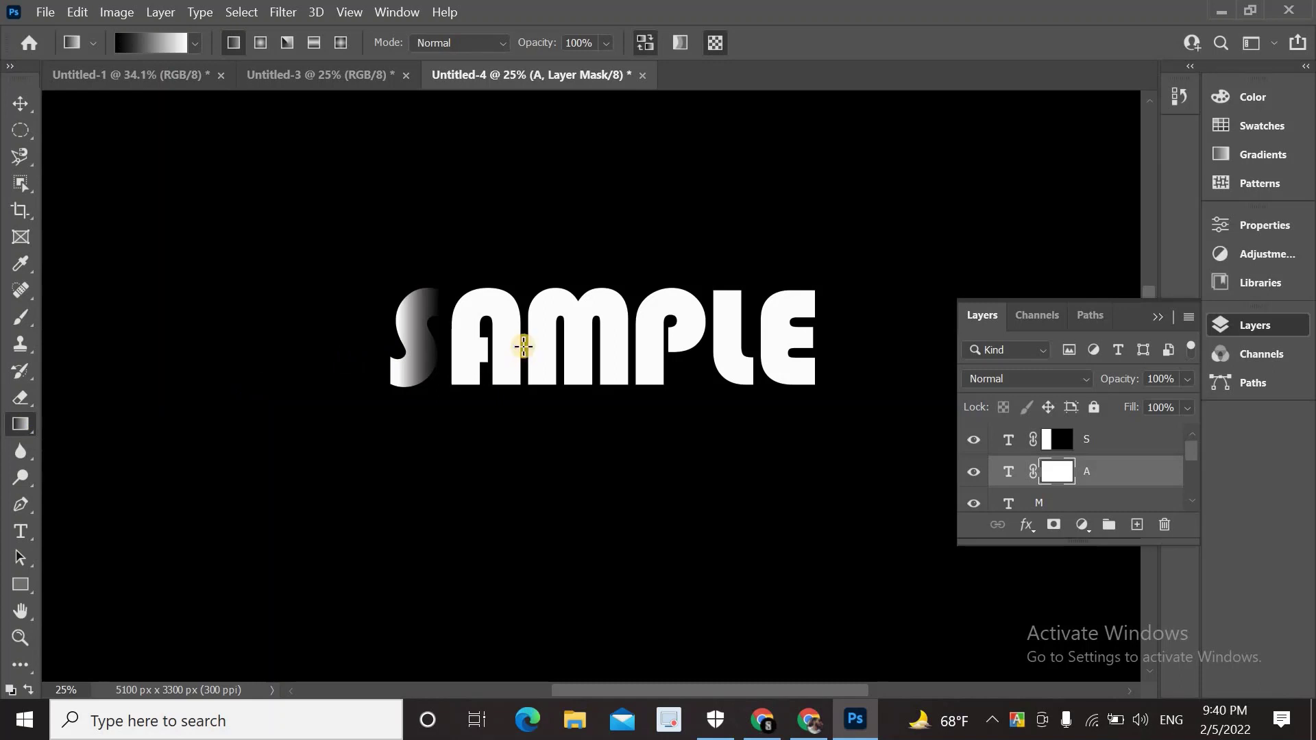
left_click_drag(523, 347, 446, 347)
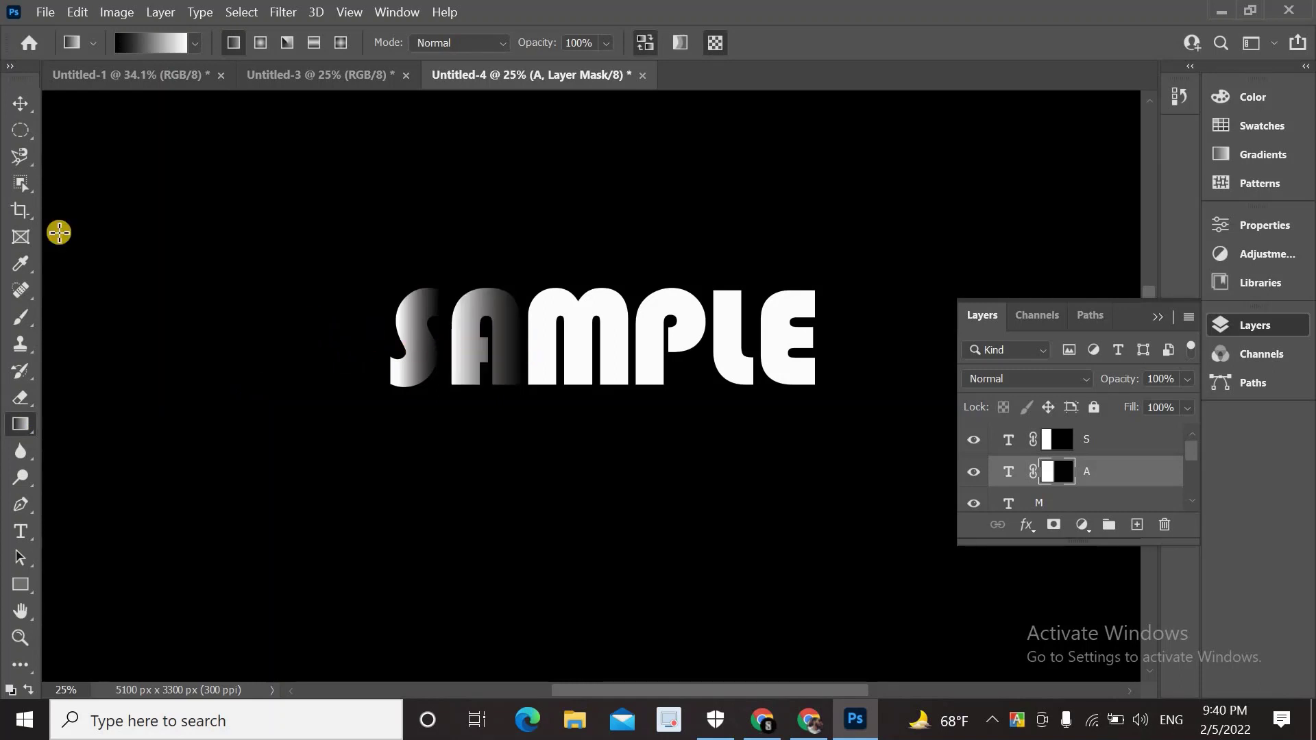
- Give the M the same gradient-faded layer mask
left_click(20, 102)
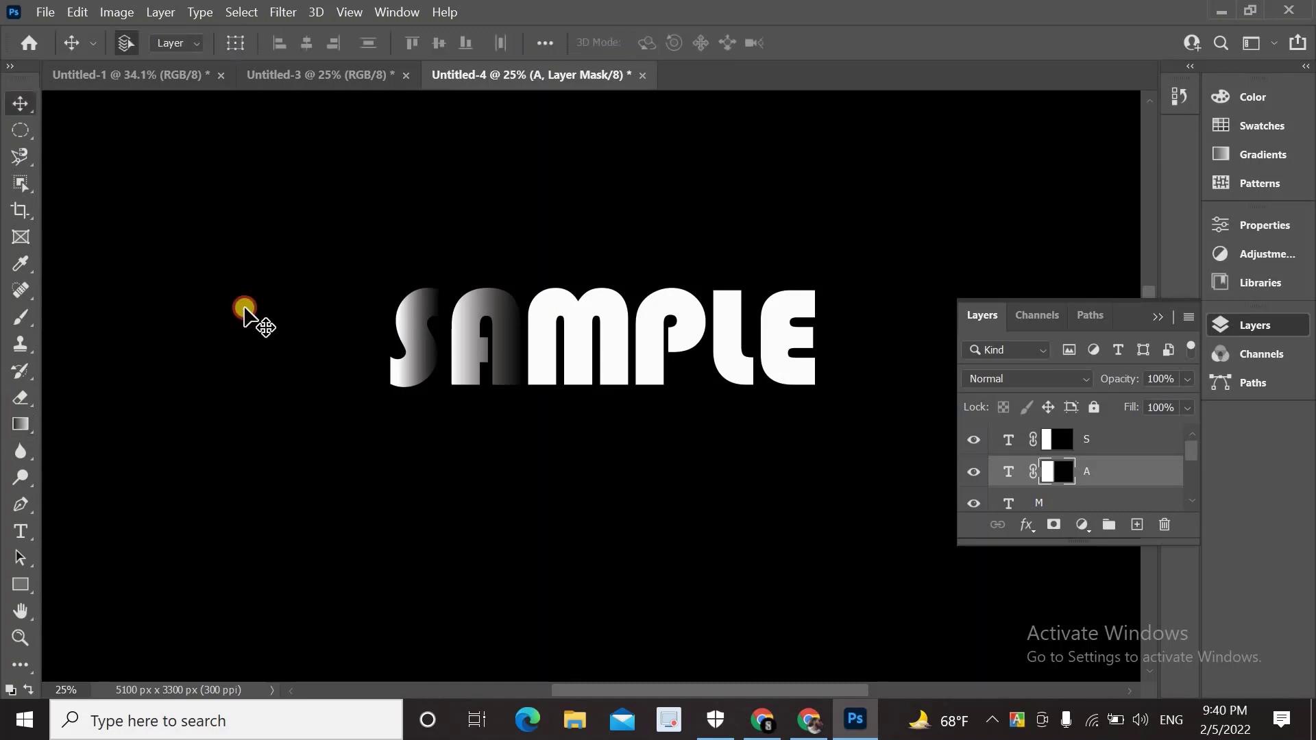
left_click(574, 350)
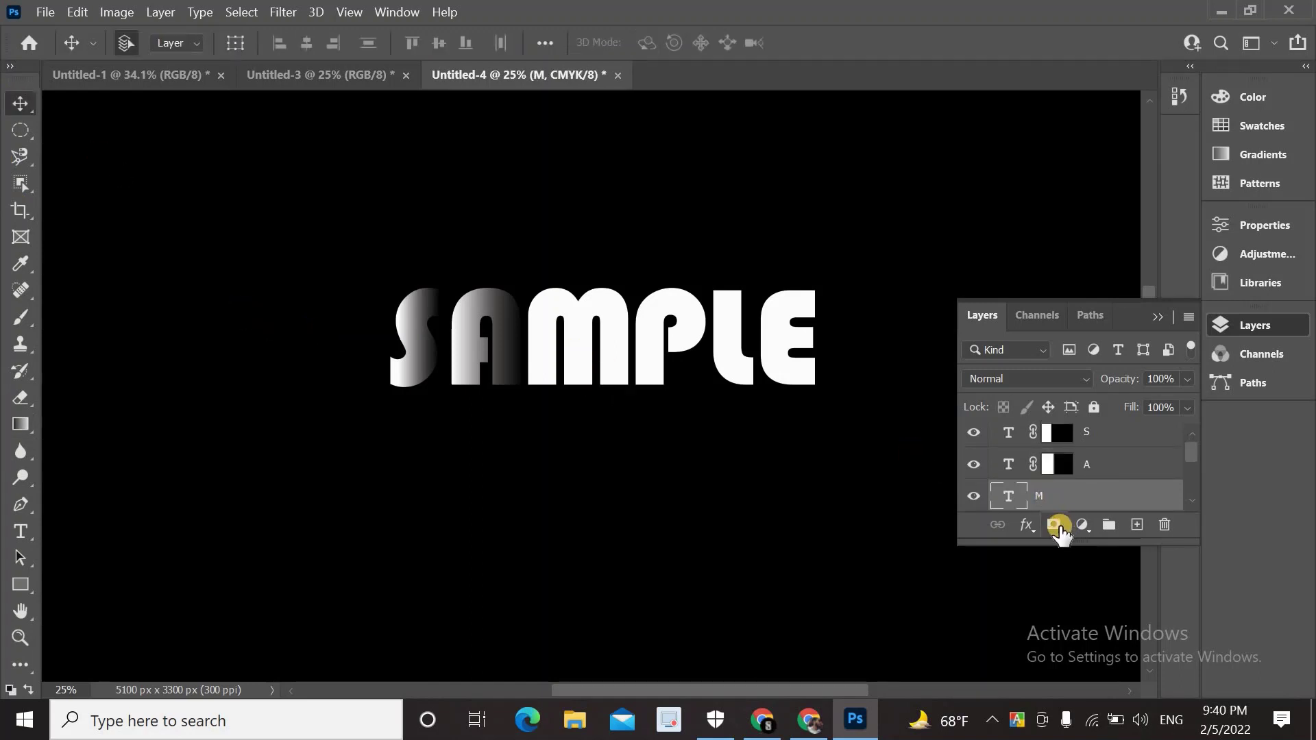
left_click(1055, 525)
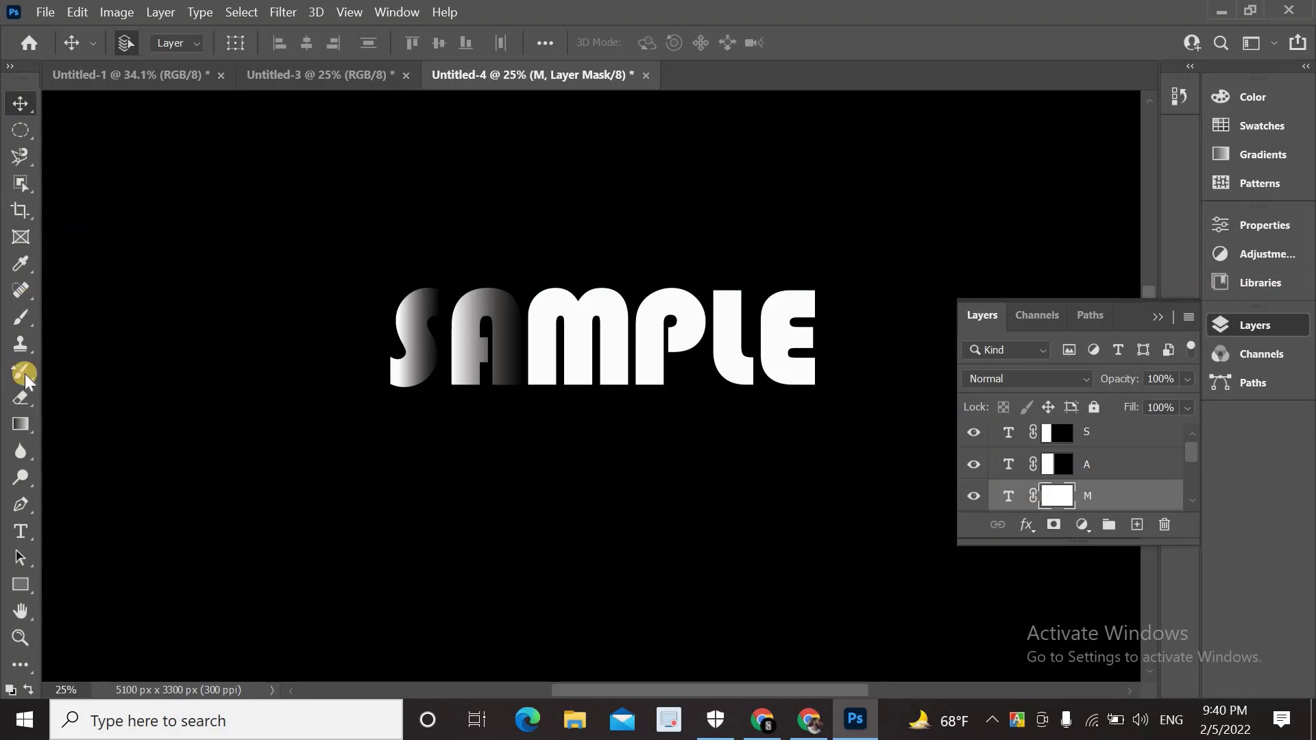
left_click(20, 423)
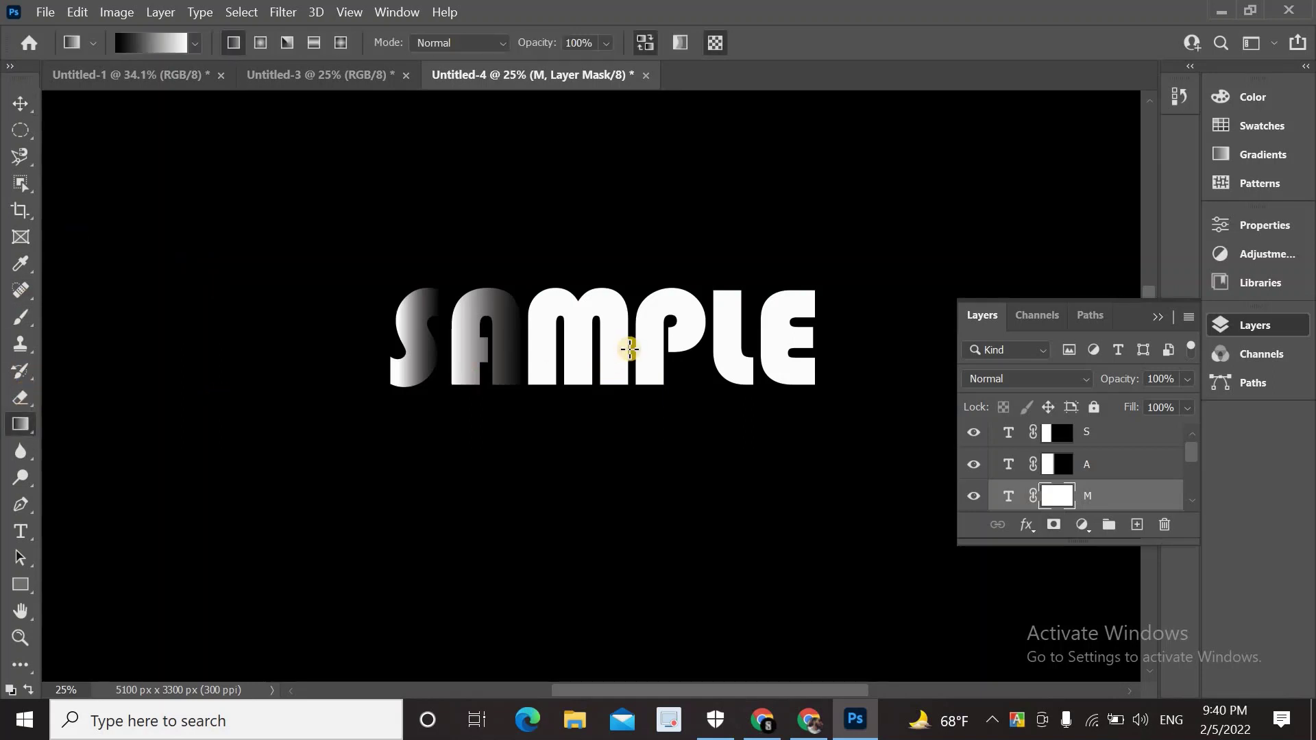
left_click_drag(629, 349, 534, 343)
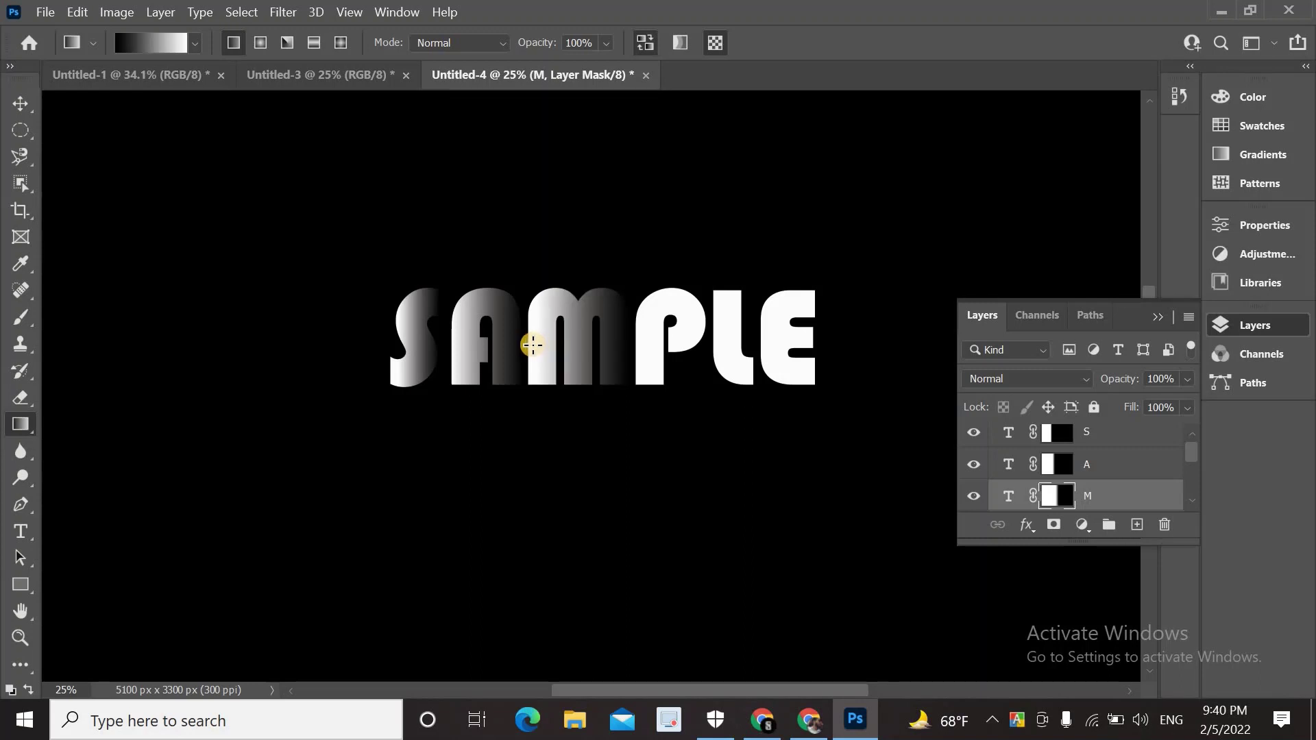
left_click(18, 105)
- Give the P a gradient-faded layer mask
left_click(655, 375)
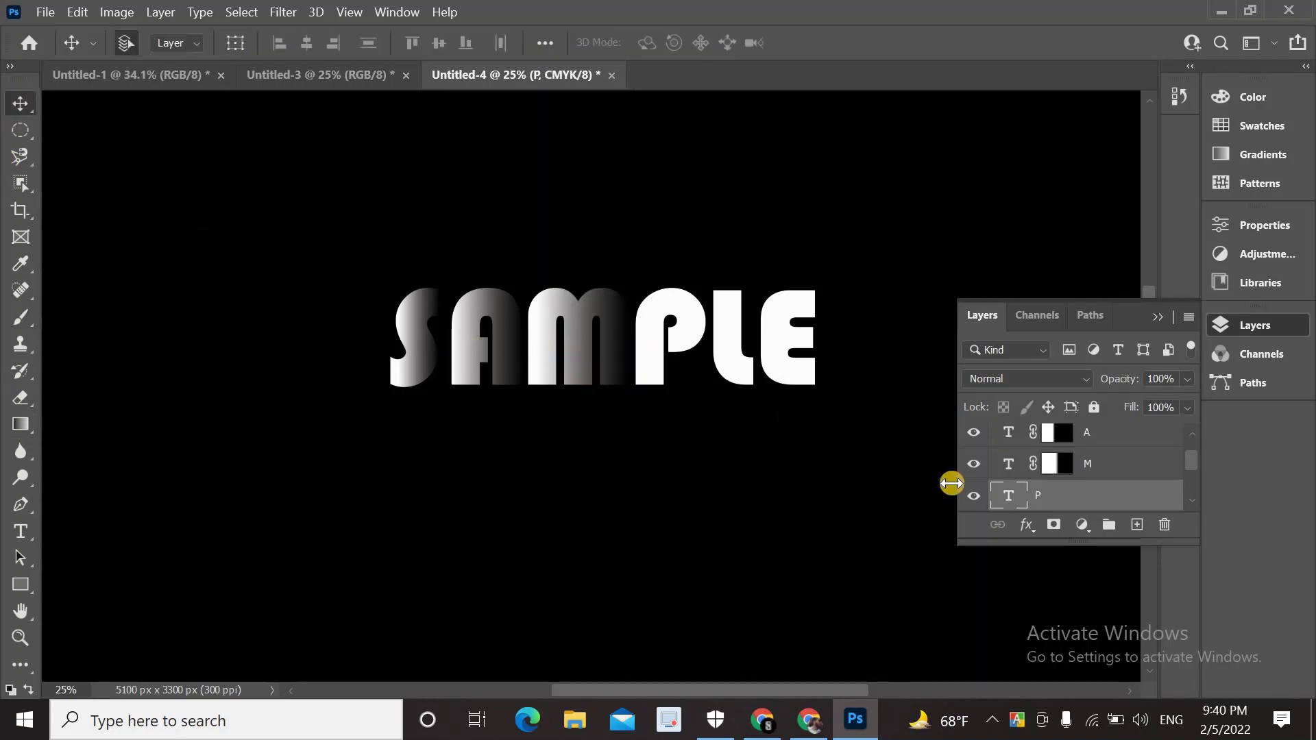
left_click(1051, 525)
left_click(21, 424)
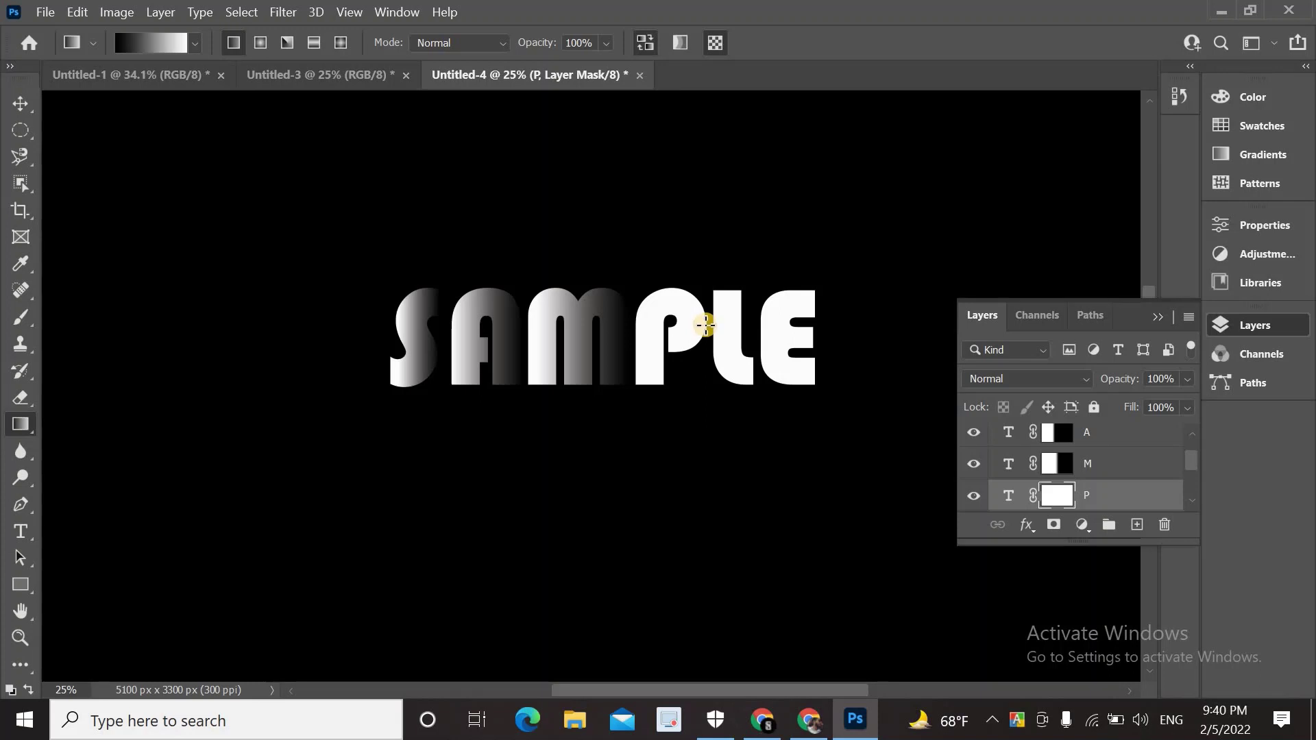
left_click_drag(705, 324, 632, 326)
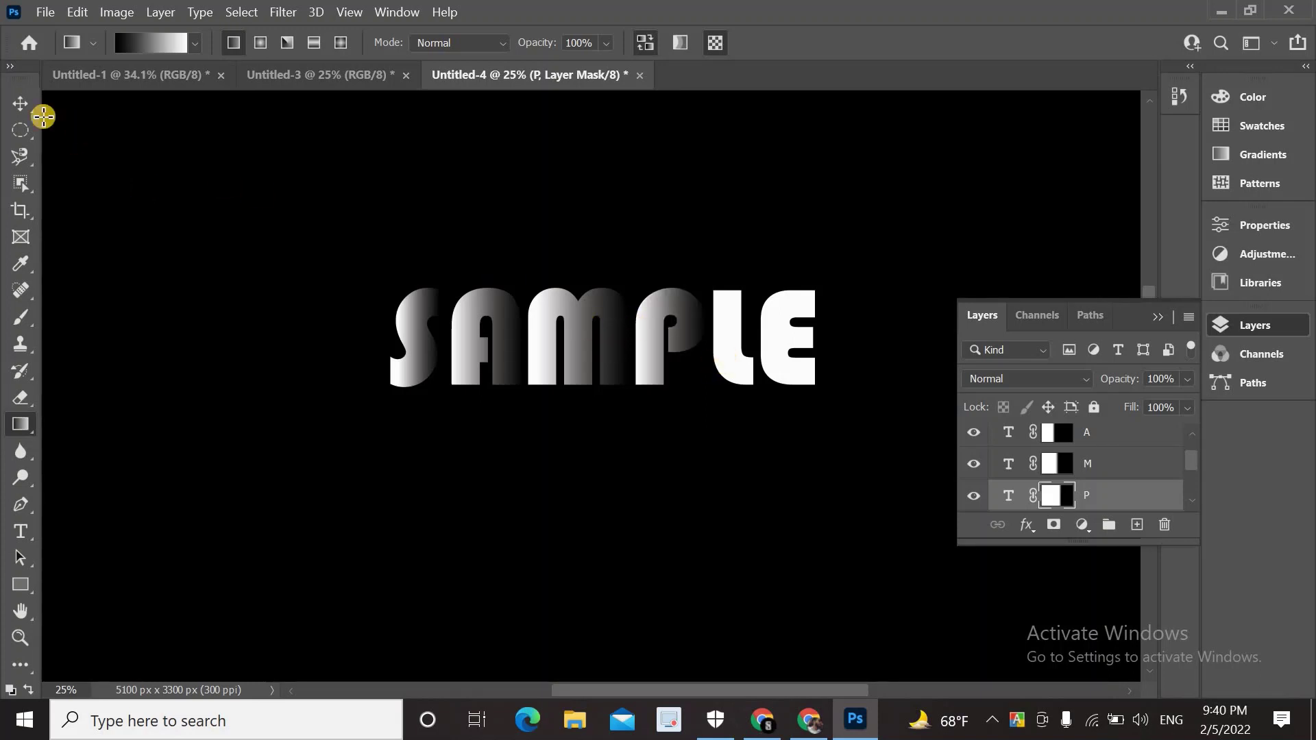
- Give the L a gradient-faded layer mask
left_click(20, 103)
left_click(725, 332)
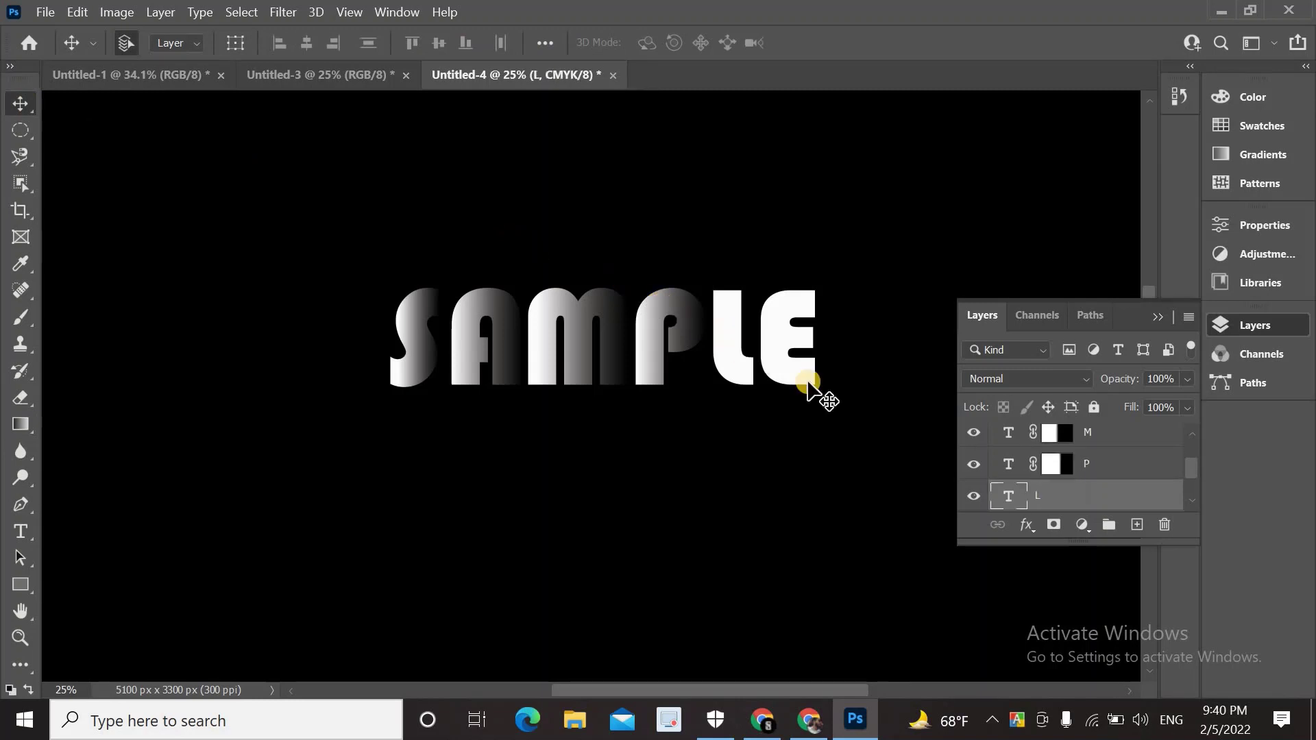
left_click(1051, 525)
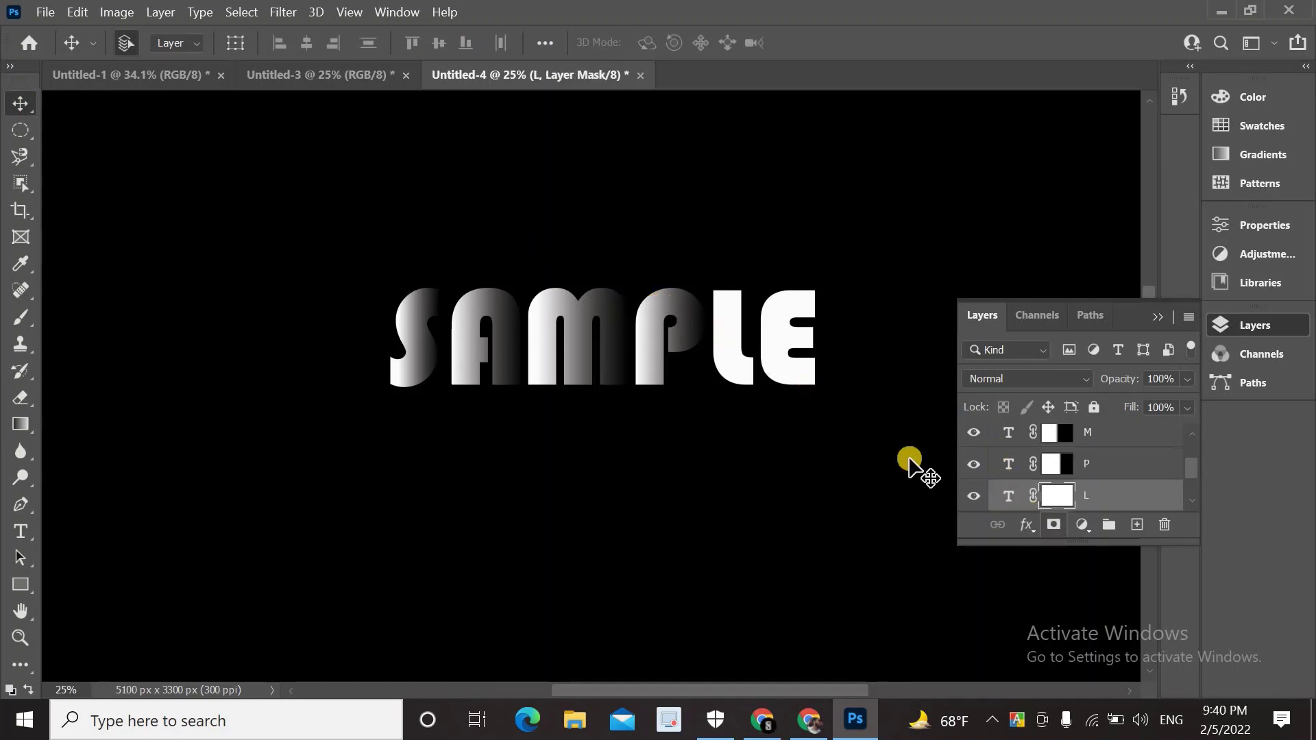
left_click(29, 420)
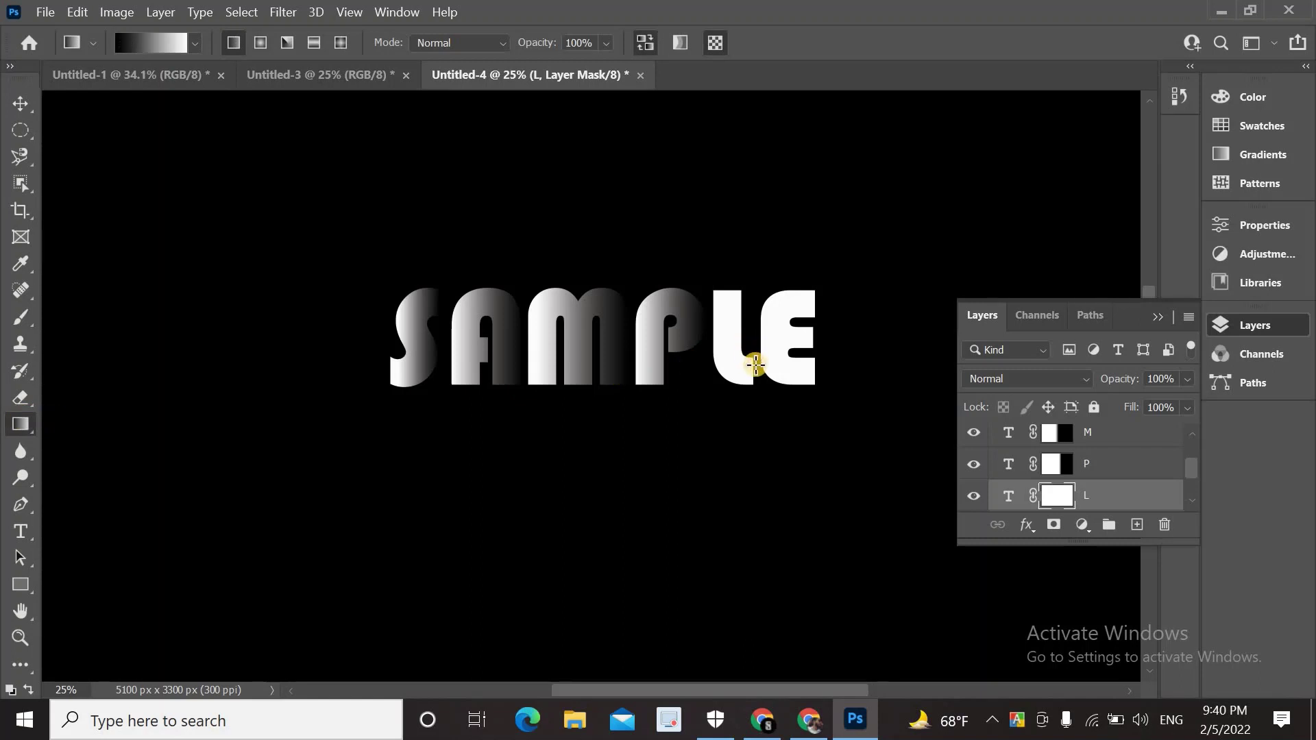
left_click_drag(755, 364, 708, 369)
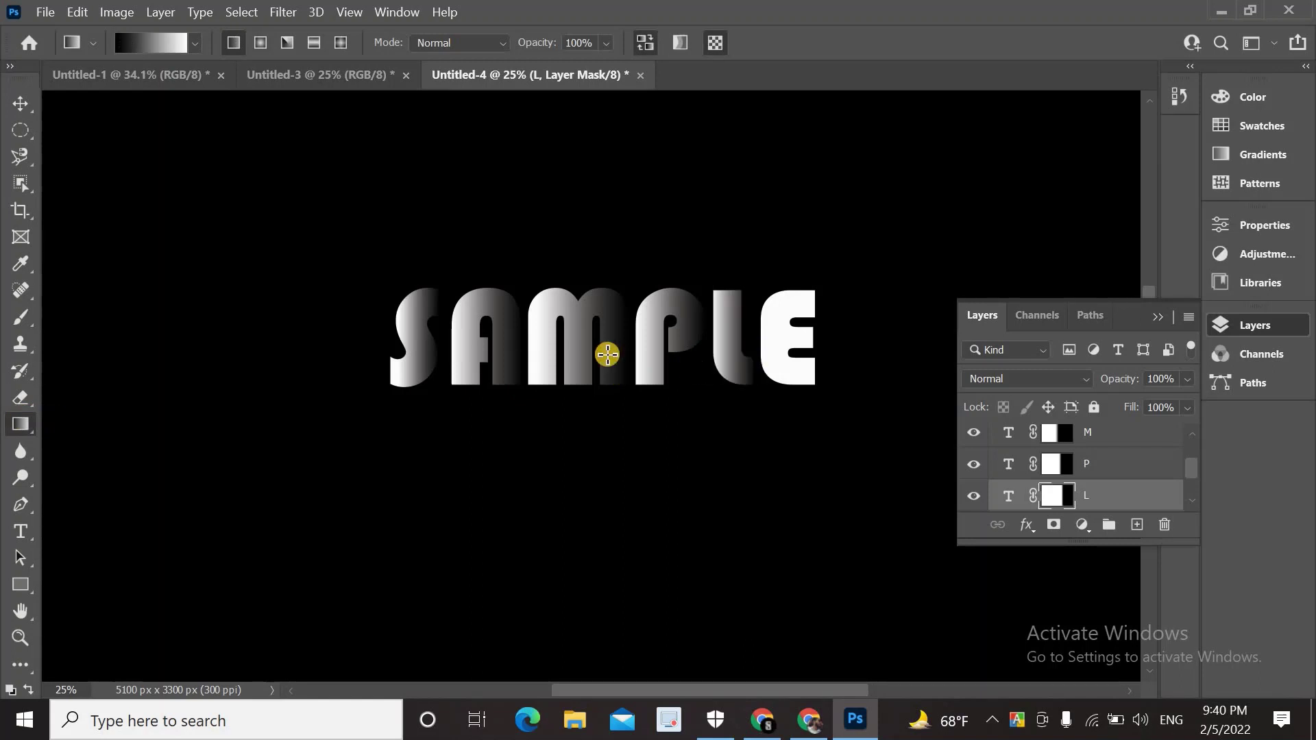
- Give the E a gradient-faded layer mask
left_click(26, 107)
left_click(808, 378)
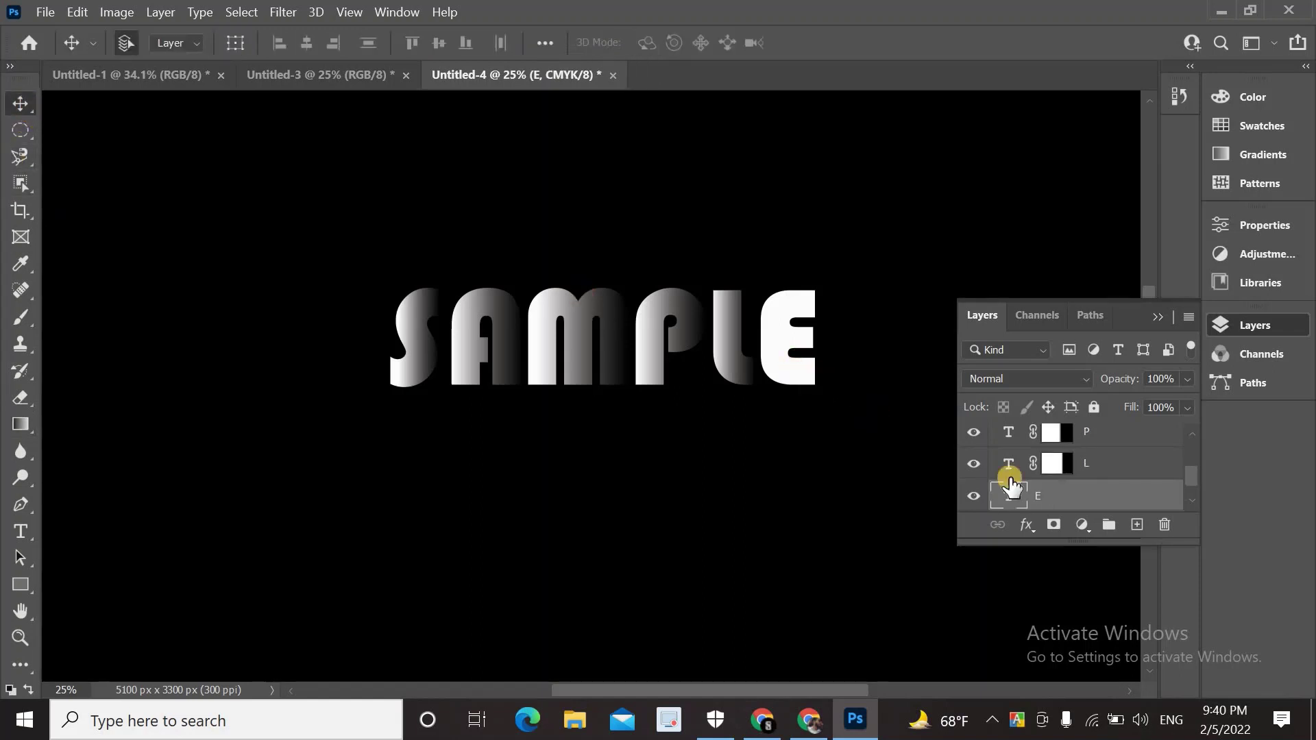
left_click(1052, 526)
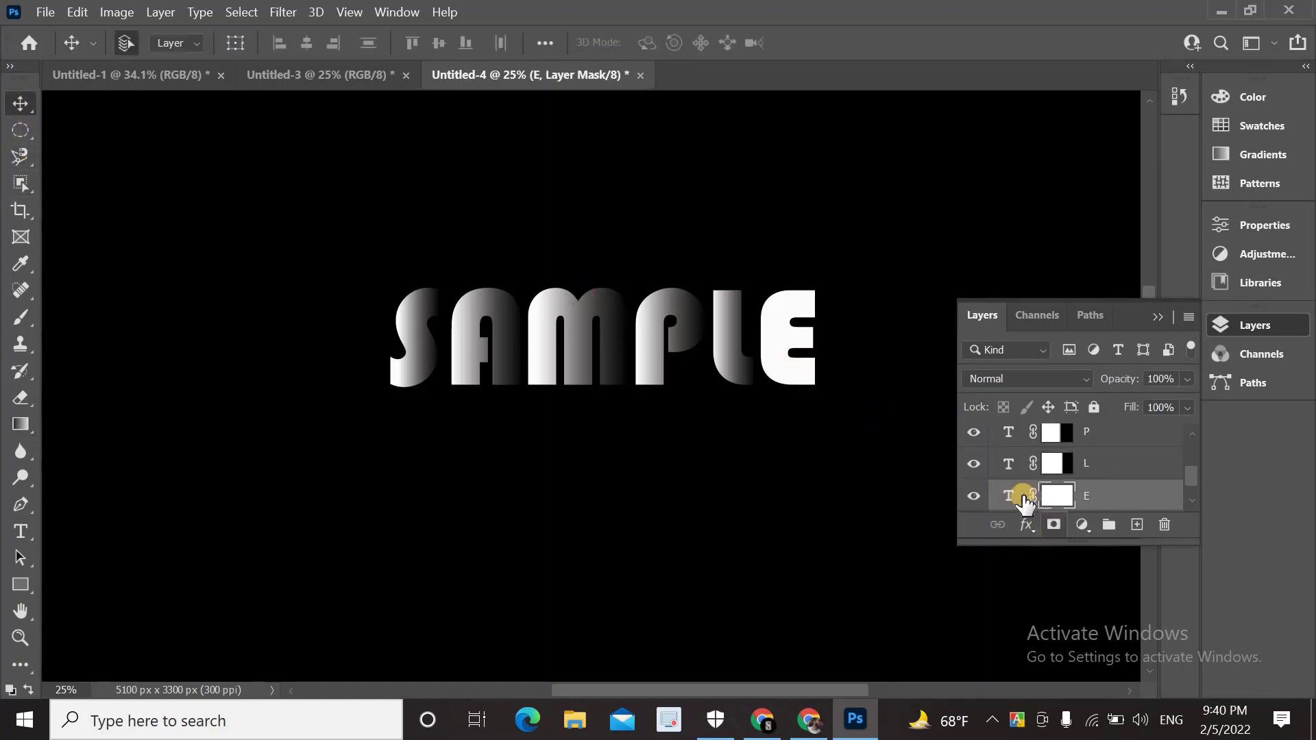
left_click(20, 424)
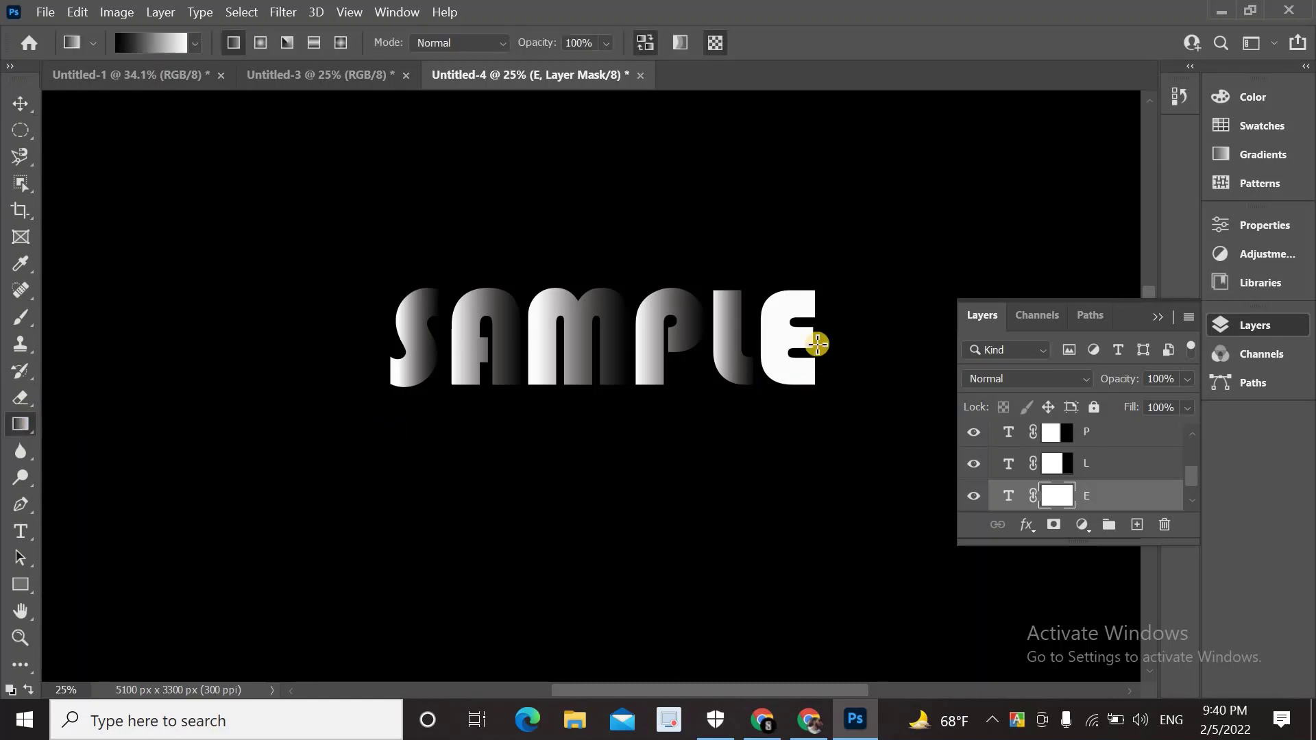
left_click_drag(813, 338, 758, 340)
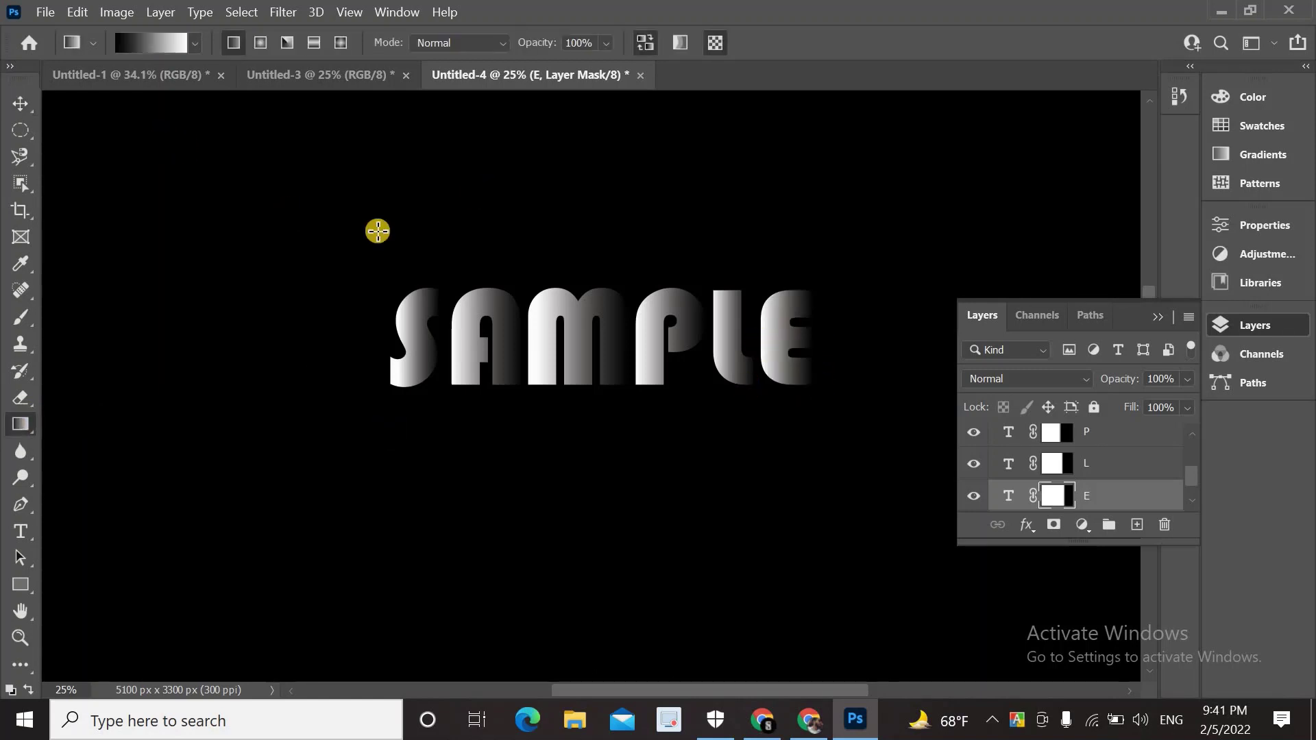
left_click(20, 104)
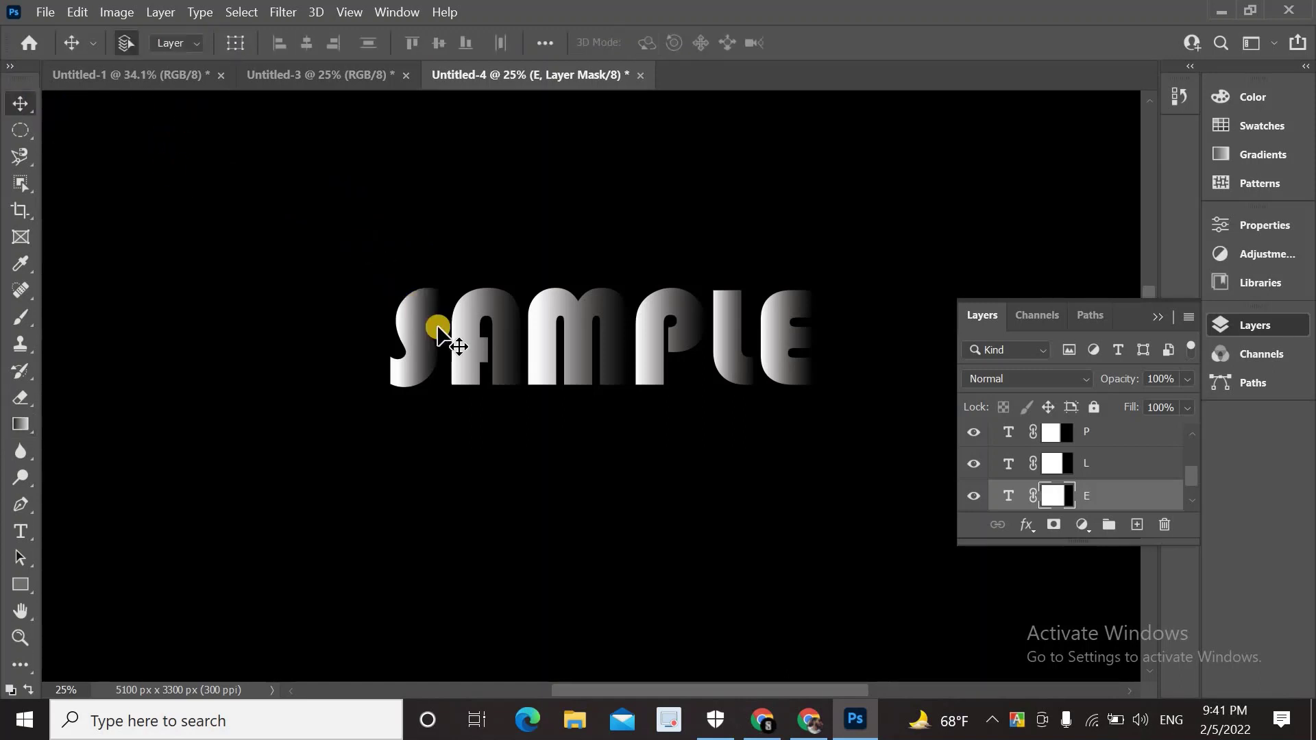
- Slide the A and M left so they sit tightly beside S and A
left_click_drag(464, 339, 444, 346)
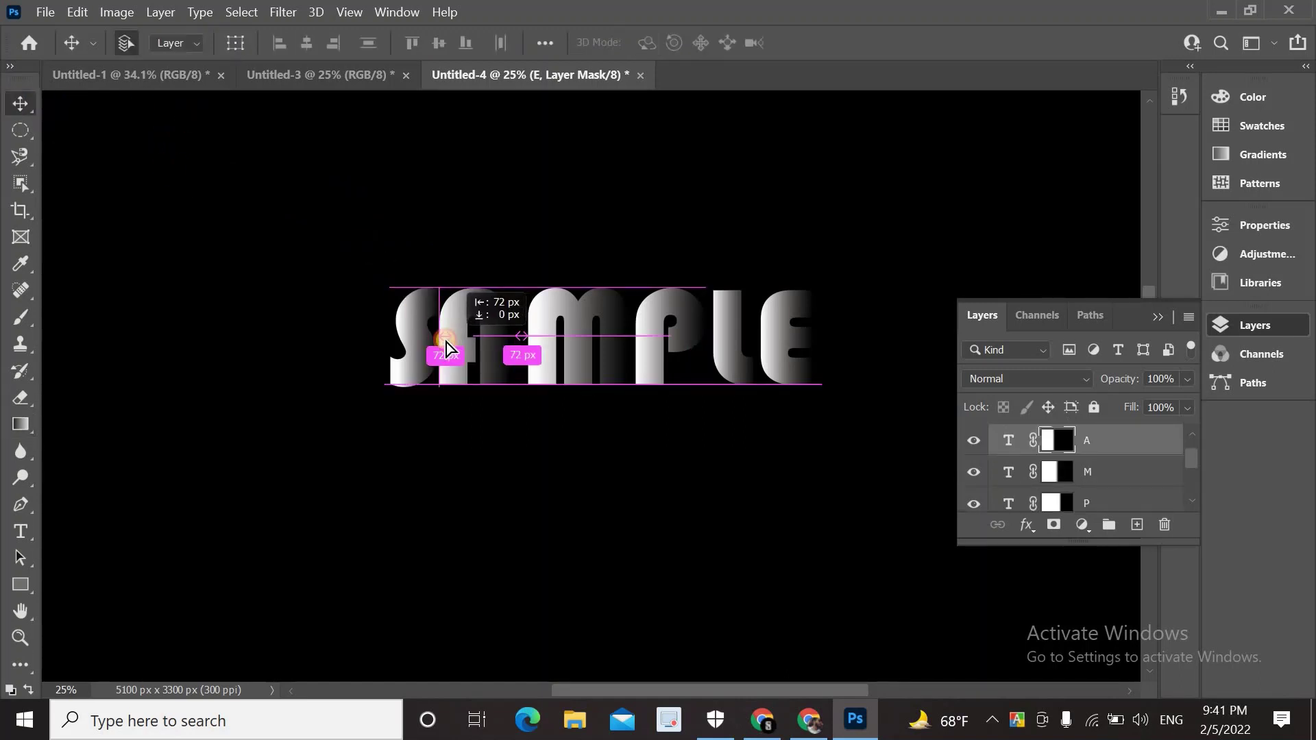
left_click_drag(444, 346, 449, 351)
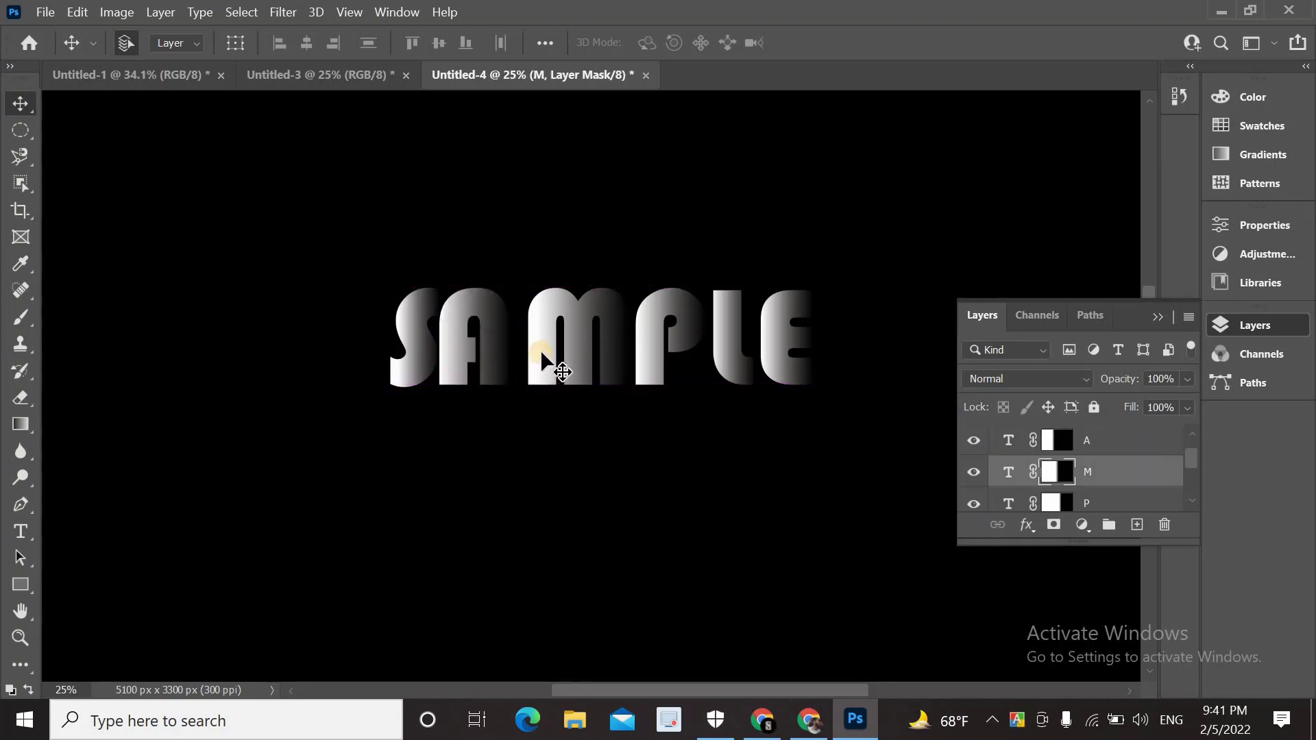
left_click_drag(538, 353, 516, 354)
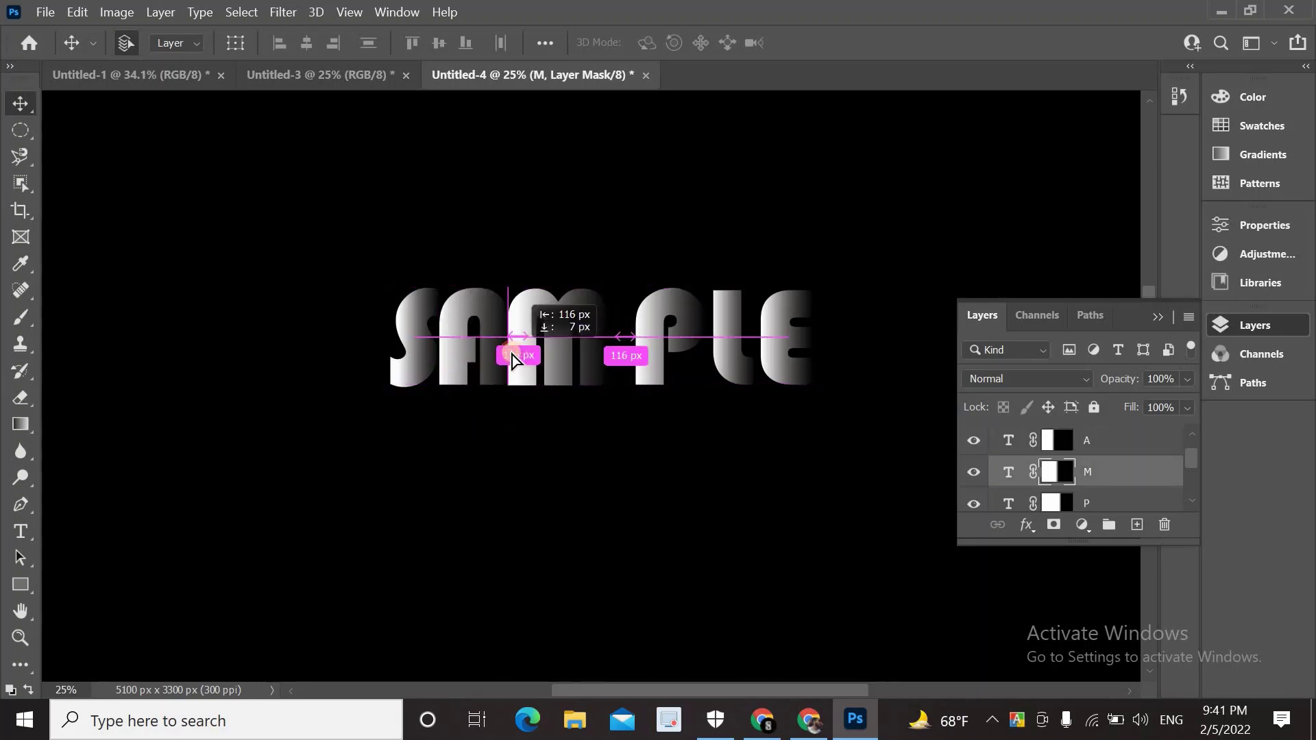
left_click_drag(515, 355, 514, 353)
left_click(541, 415)
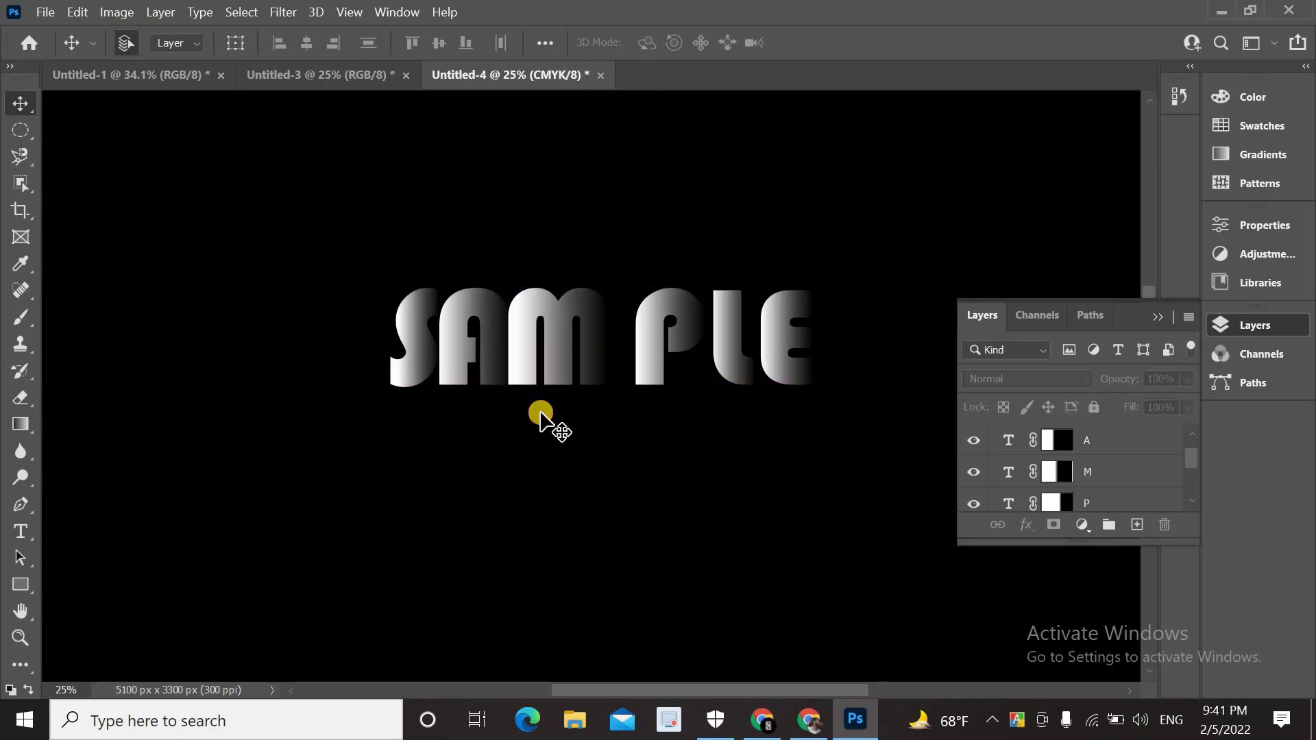
- Slide the P and L left toward their neighbouring letters
left_click_drag(649, 344, 623, 343)
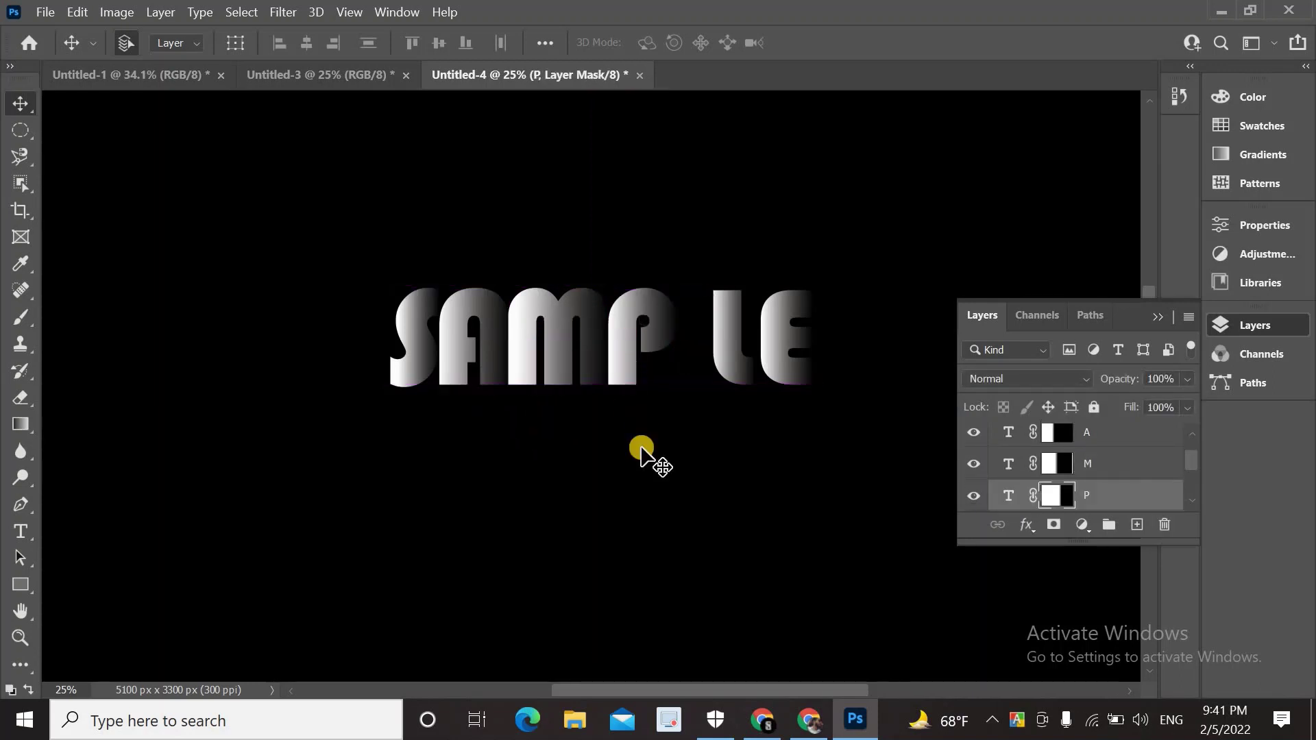
left_click(711, 346)
left_click_drag(712, 346, 685, 344)
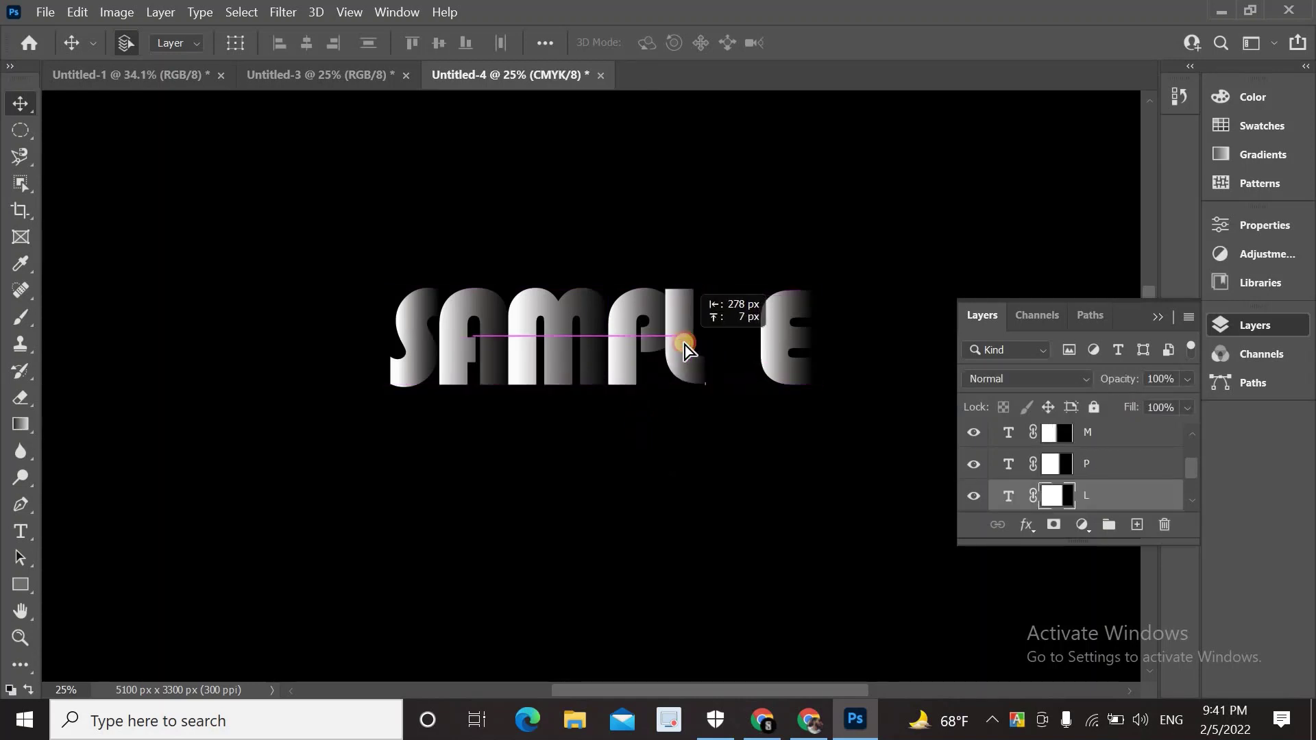
left_click(618, 344)
left_click_drag(618, 344, 618, 346)
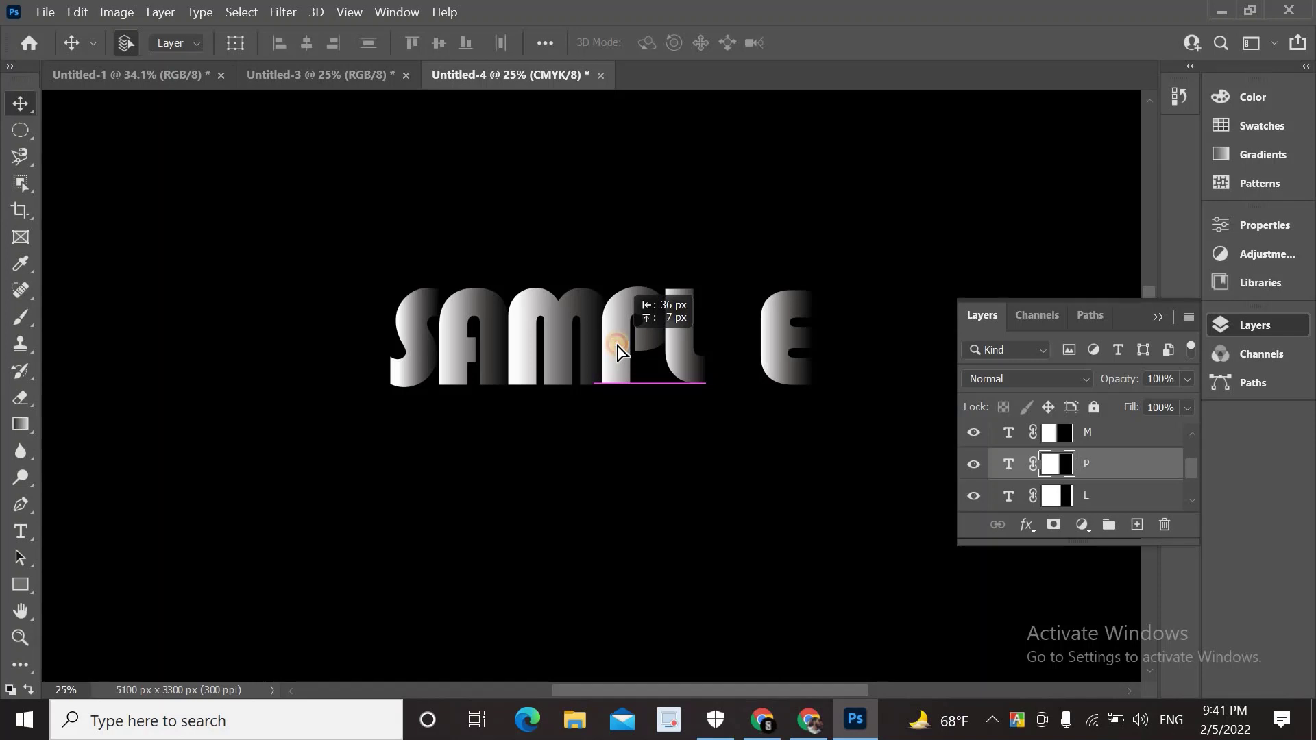
left_click(630, 442)
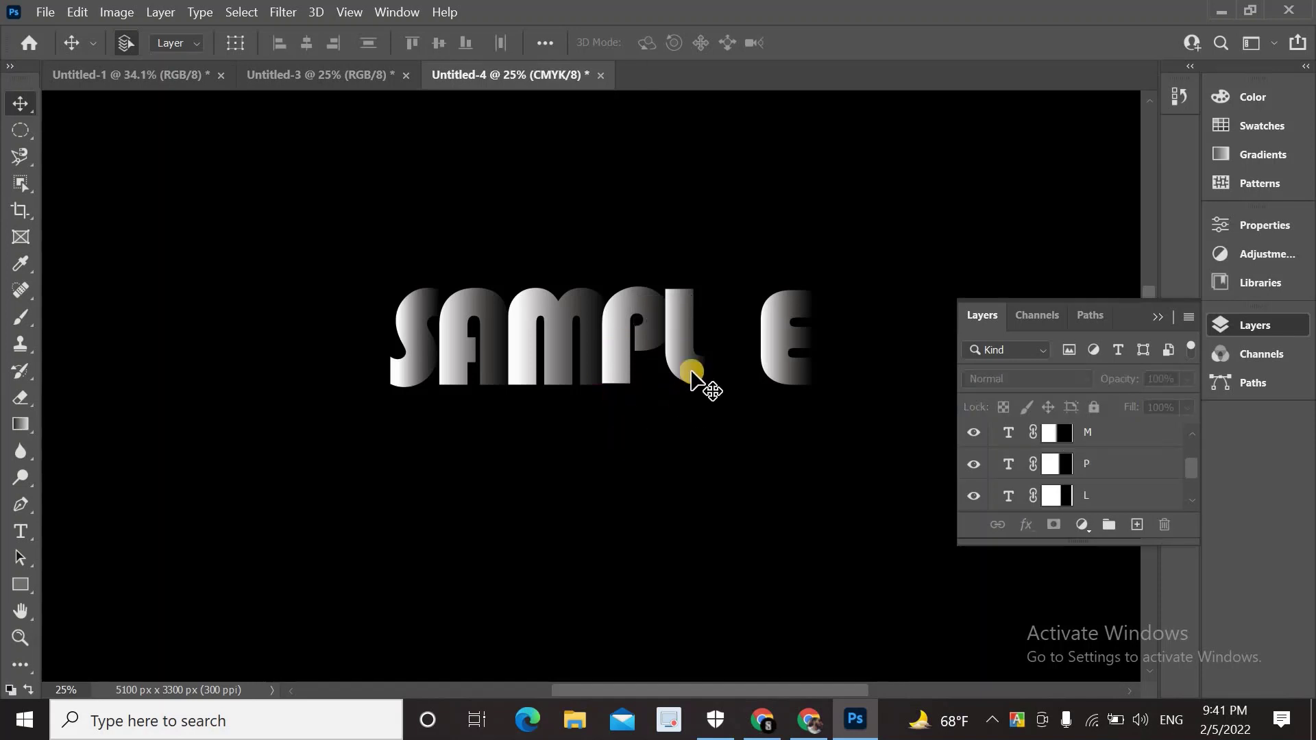
- Move the E in beside the L, fine-tune the L, and deselect
mouse_move(768, 355)
left_mouse_down()
mouse_move(703, 358)
mouse_move(772, 439)
left_mouse_up()
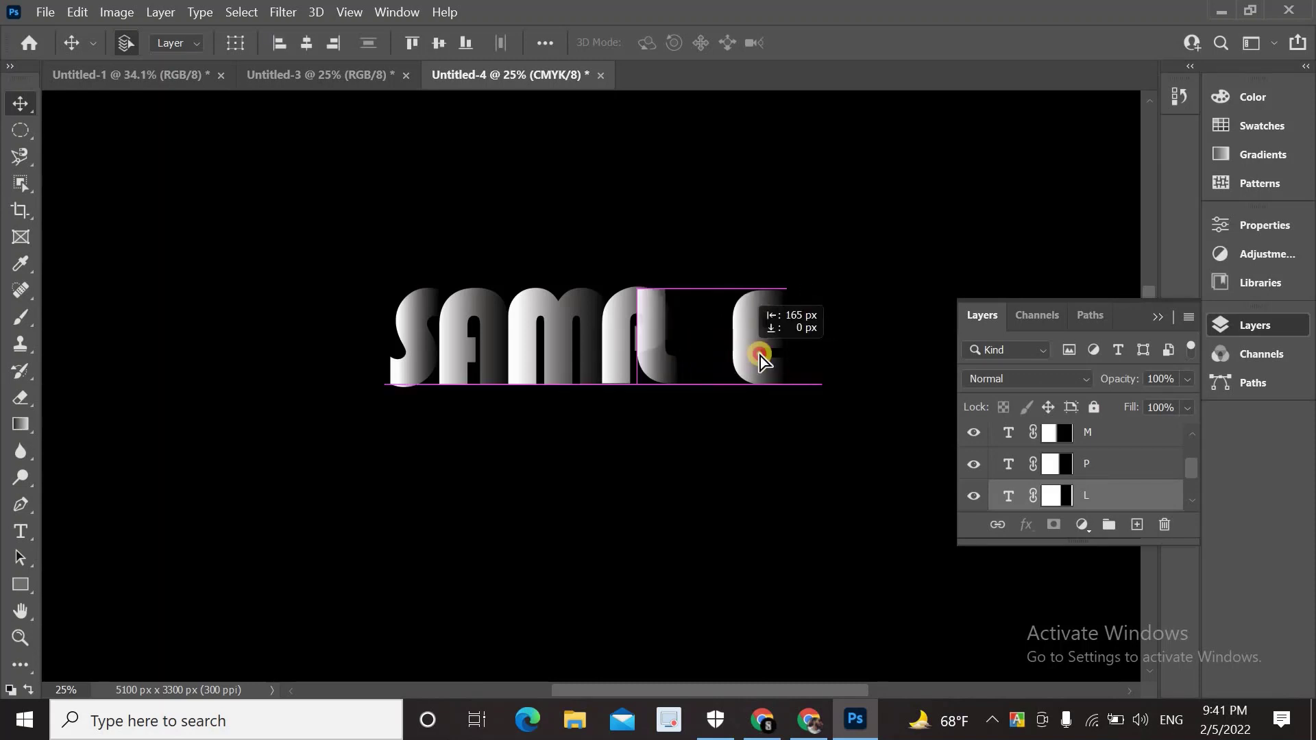
left_click(772, 356)
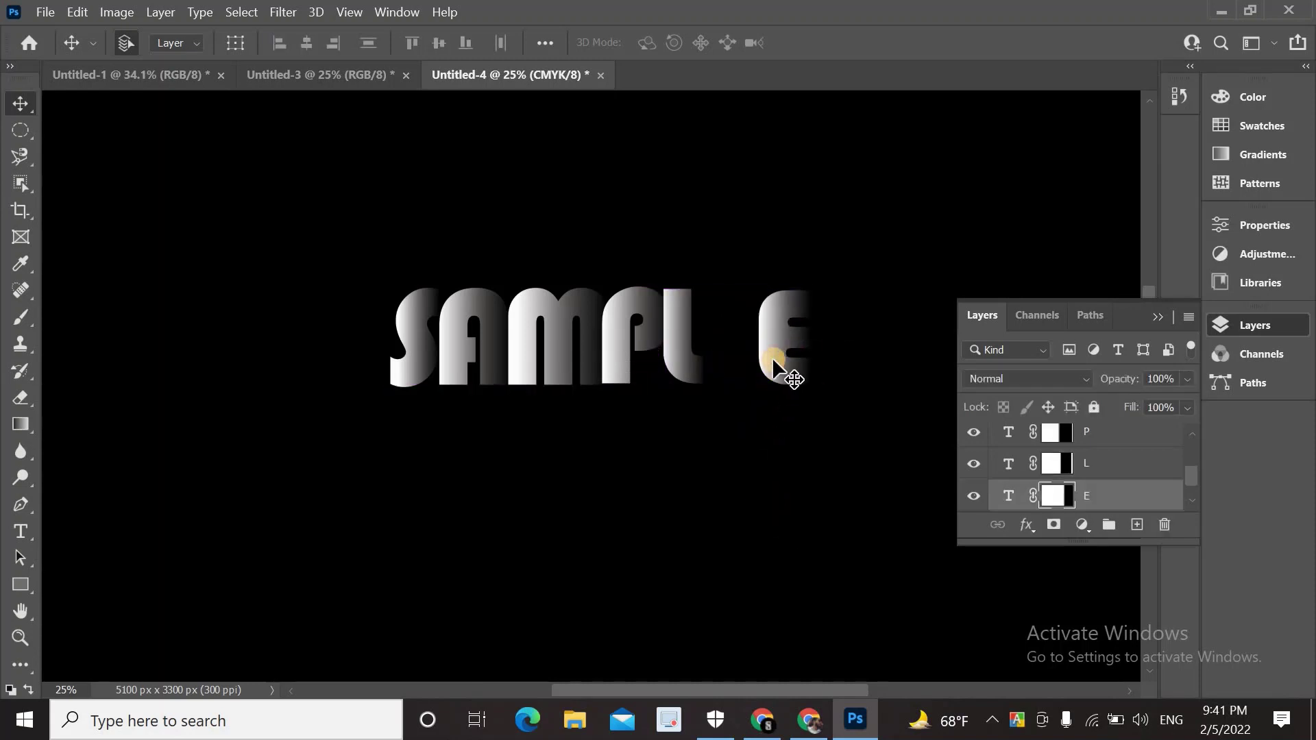
left_click_drag(759, 364, 712, 464)
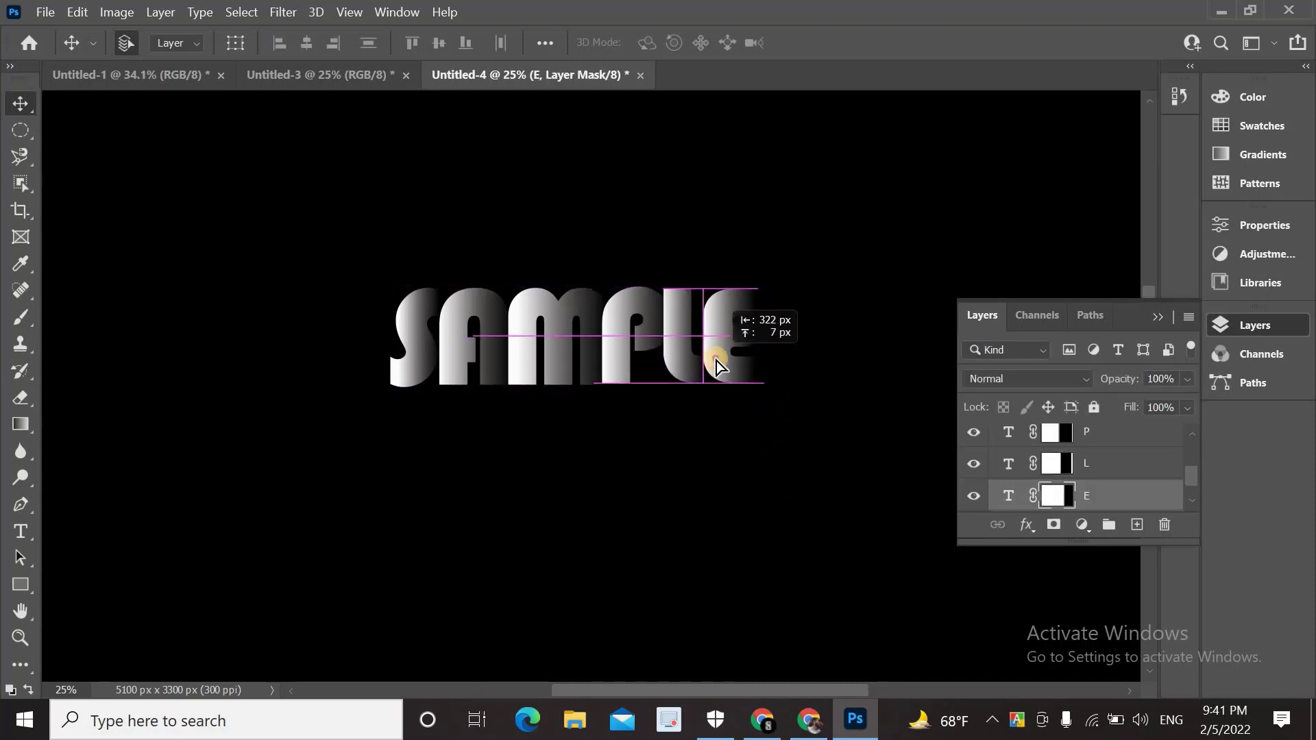
left_click(703, 475)
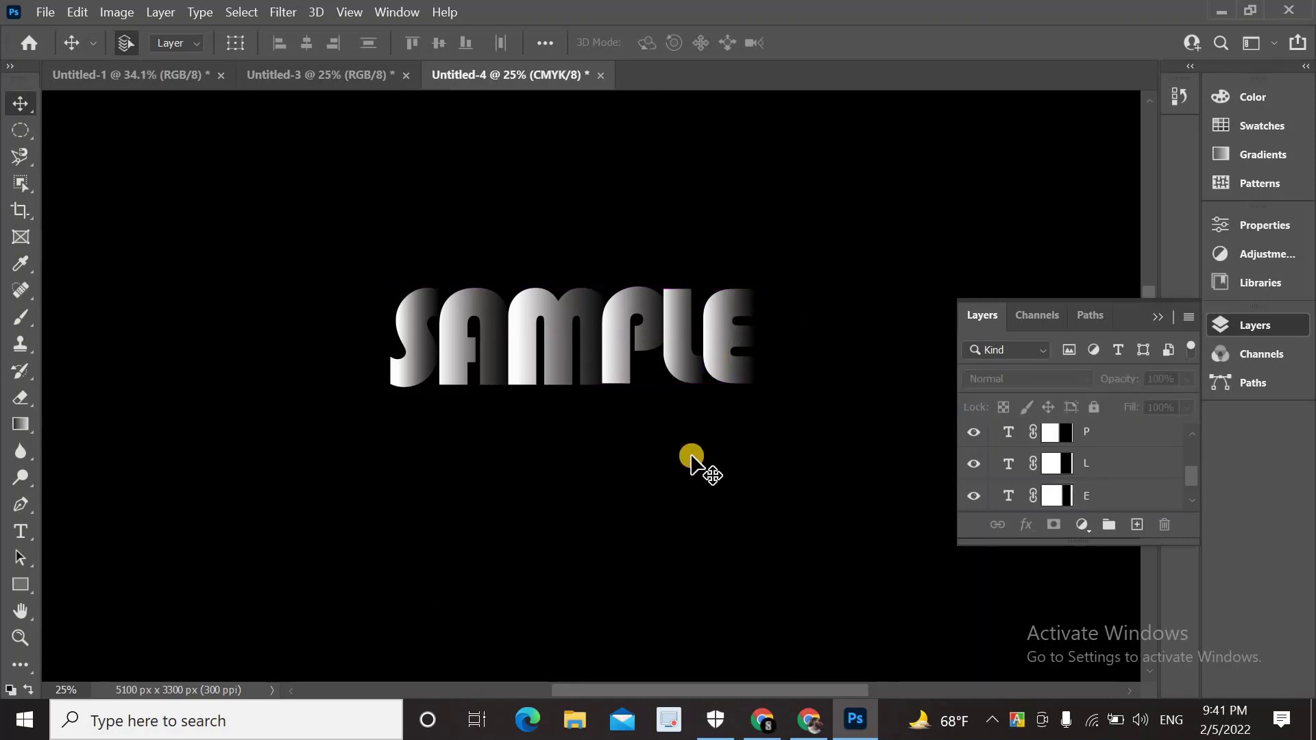
left_click(684, 379)
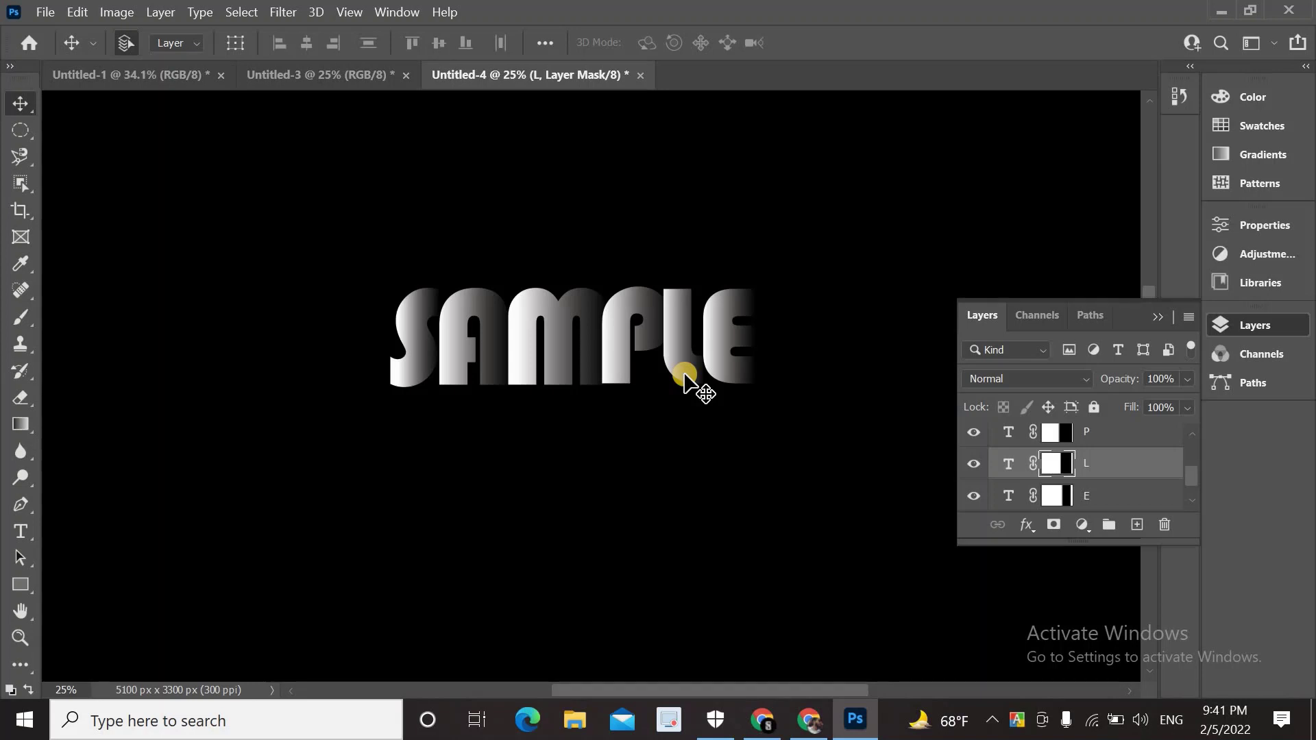
left_click_drag(684, 375, 708, 364)
left_click(718, 356)
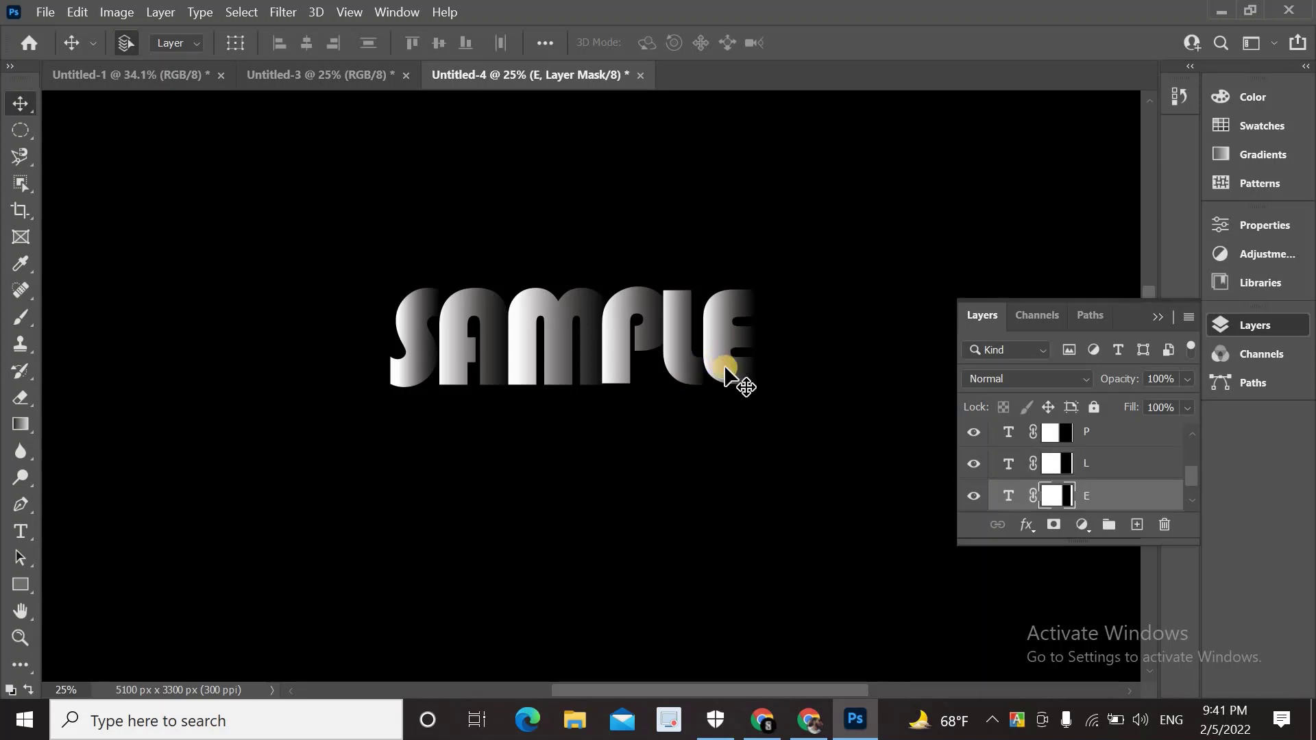
left_click(279, 337)
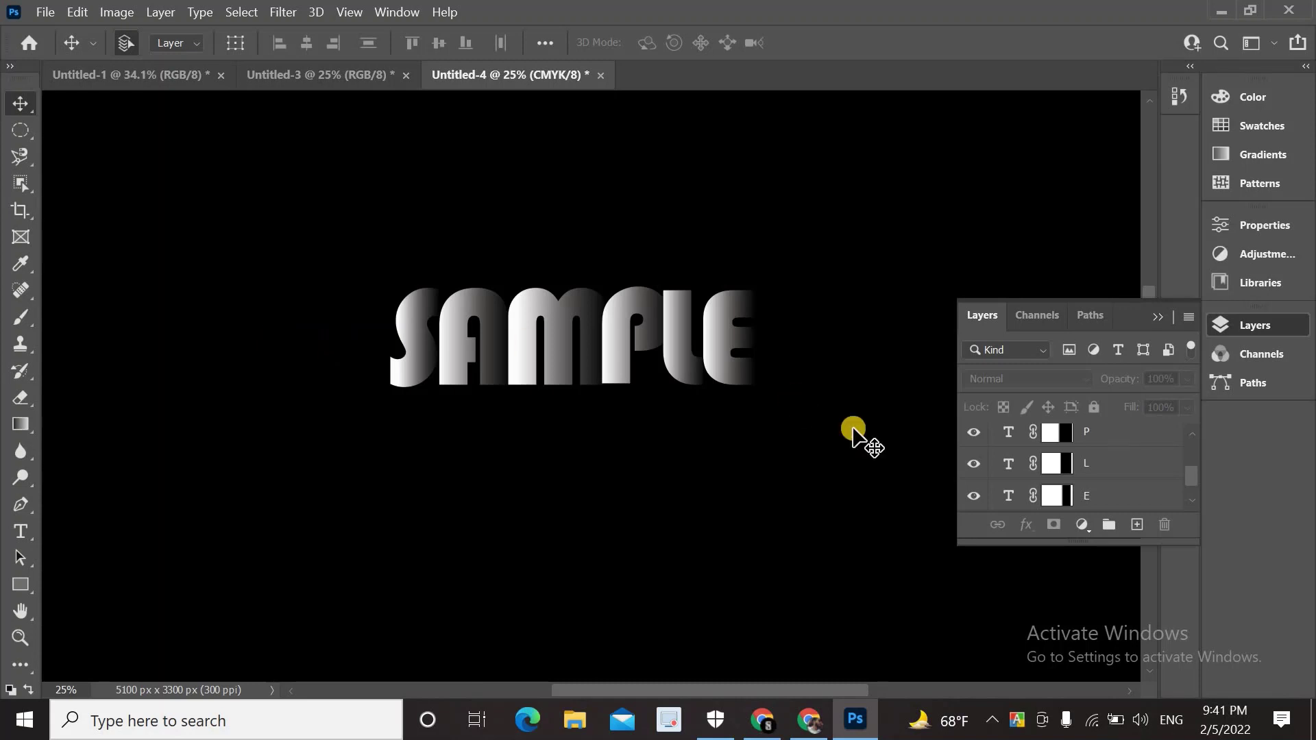
- Nudge SAMPLE up slightly, then group the S through E letter layers into Group 1
scroll(1046, 479, "up", 3)
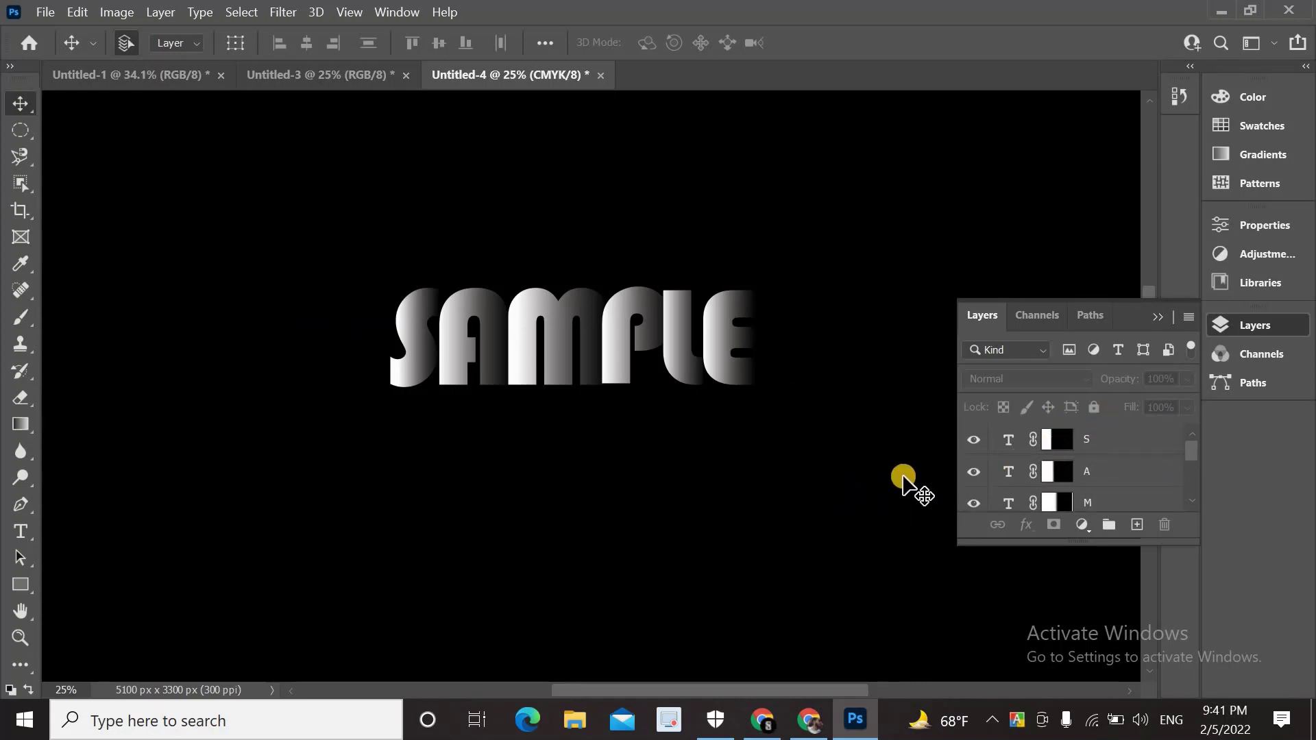
left_click_drag(903, 475, 902, 458)
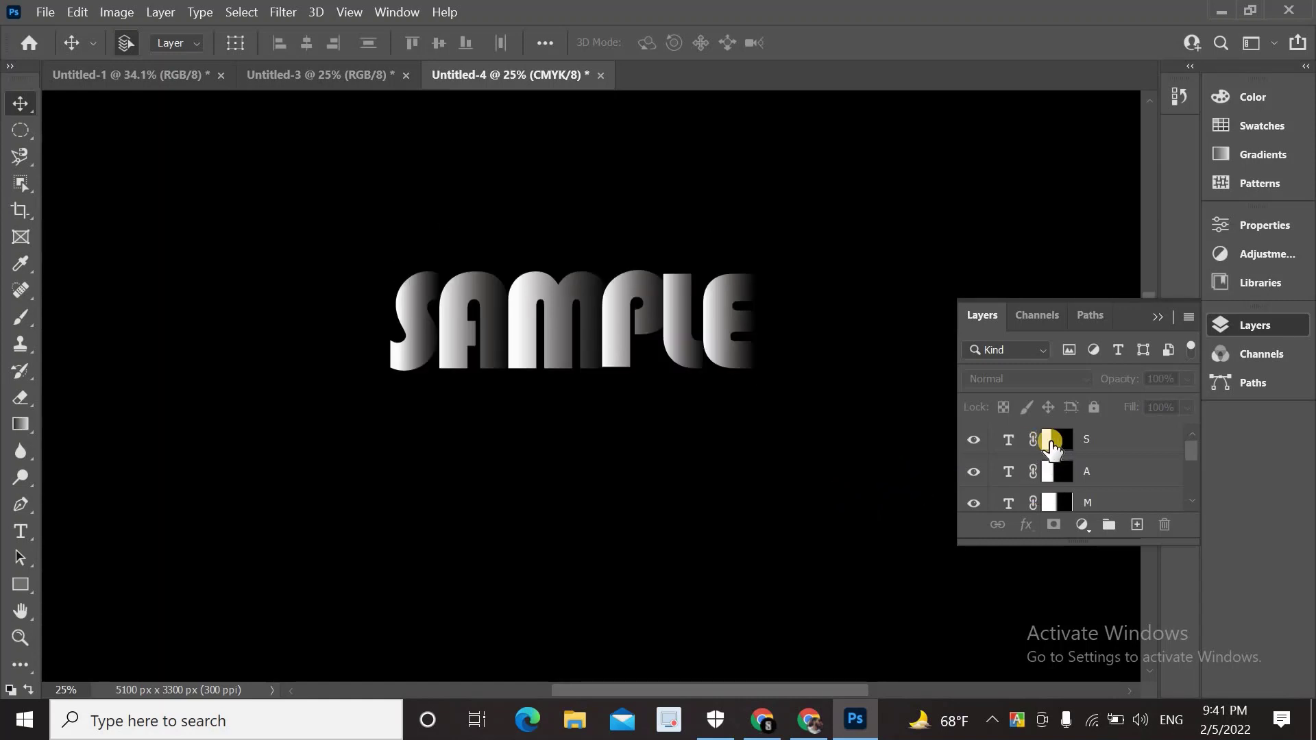
left_click(1110, 446)
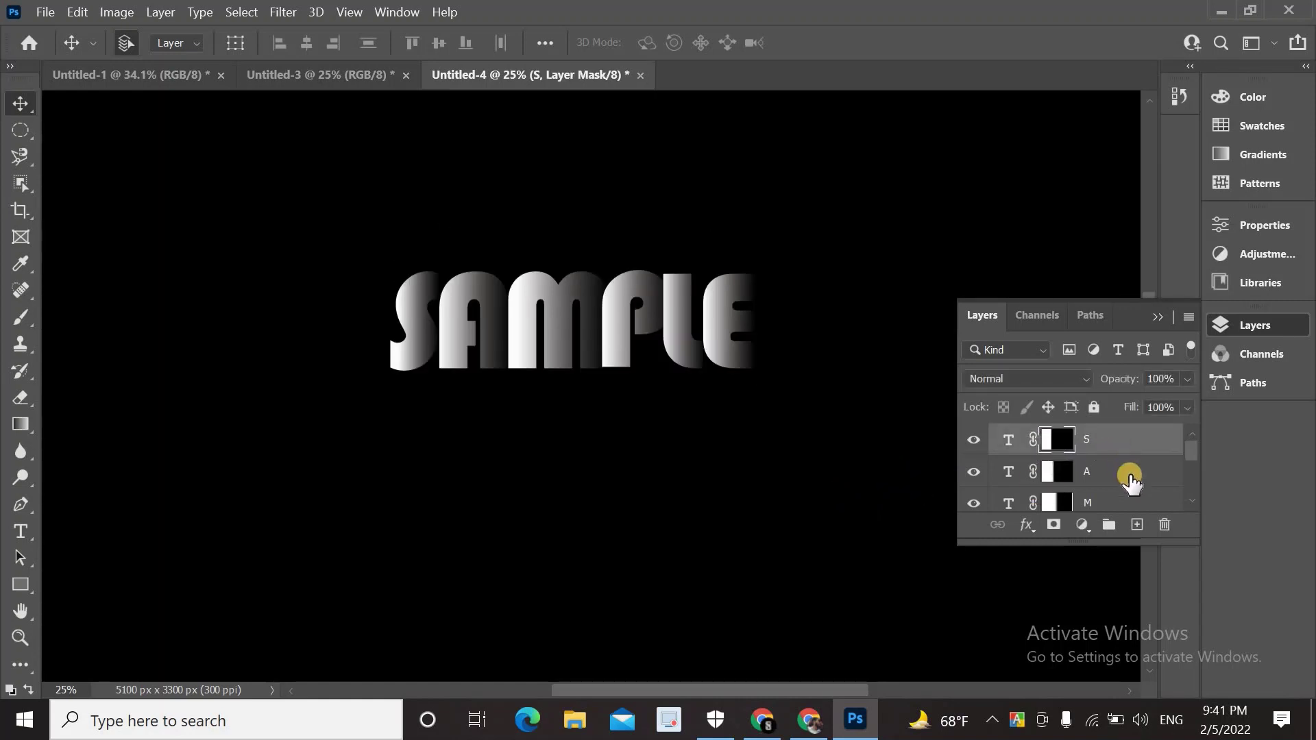
scroll(1129, 482, "down", 2)
scroll(1128, 476, "down", 1)
scroll(1127, 473, "down", 1)
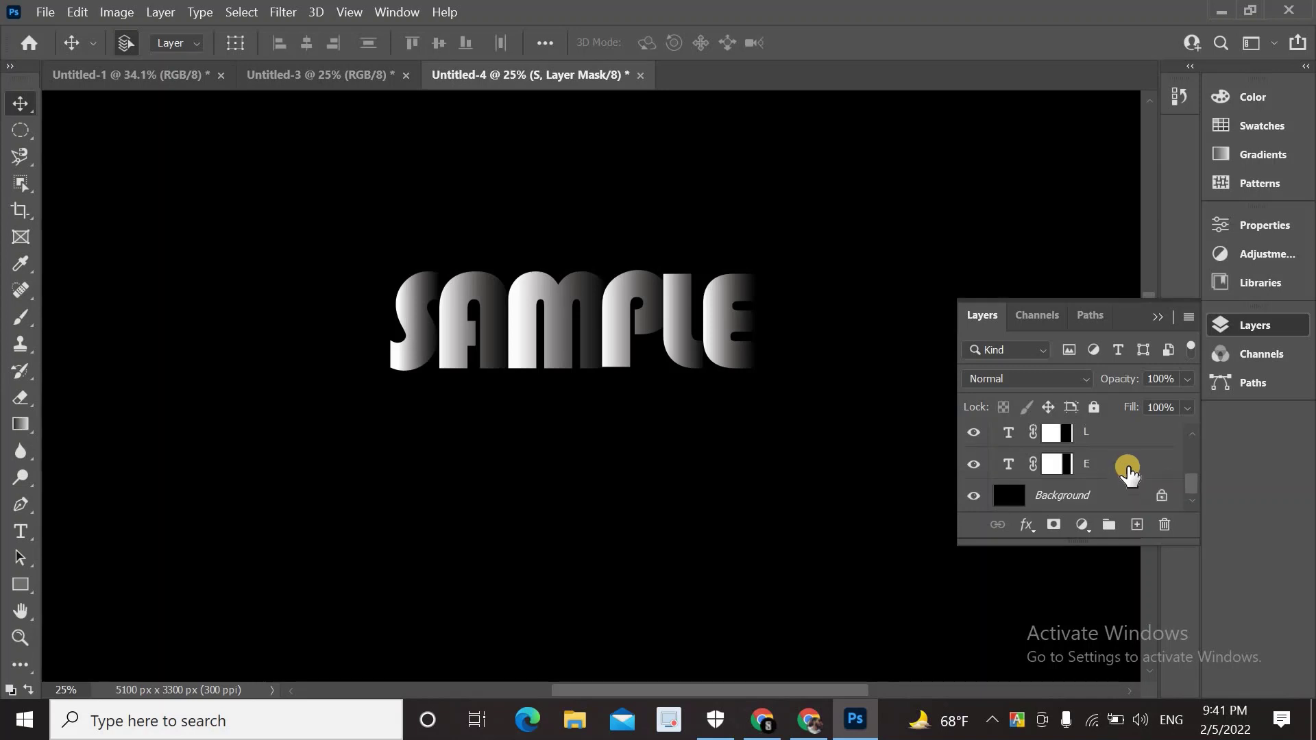
left_click(1127, 467, "shift")
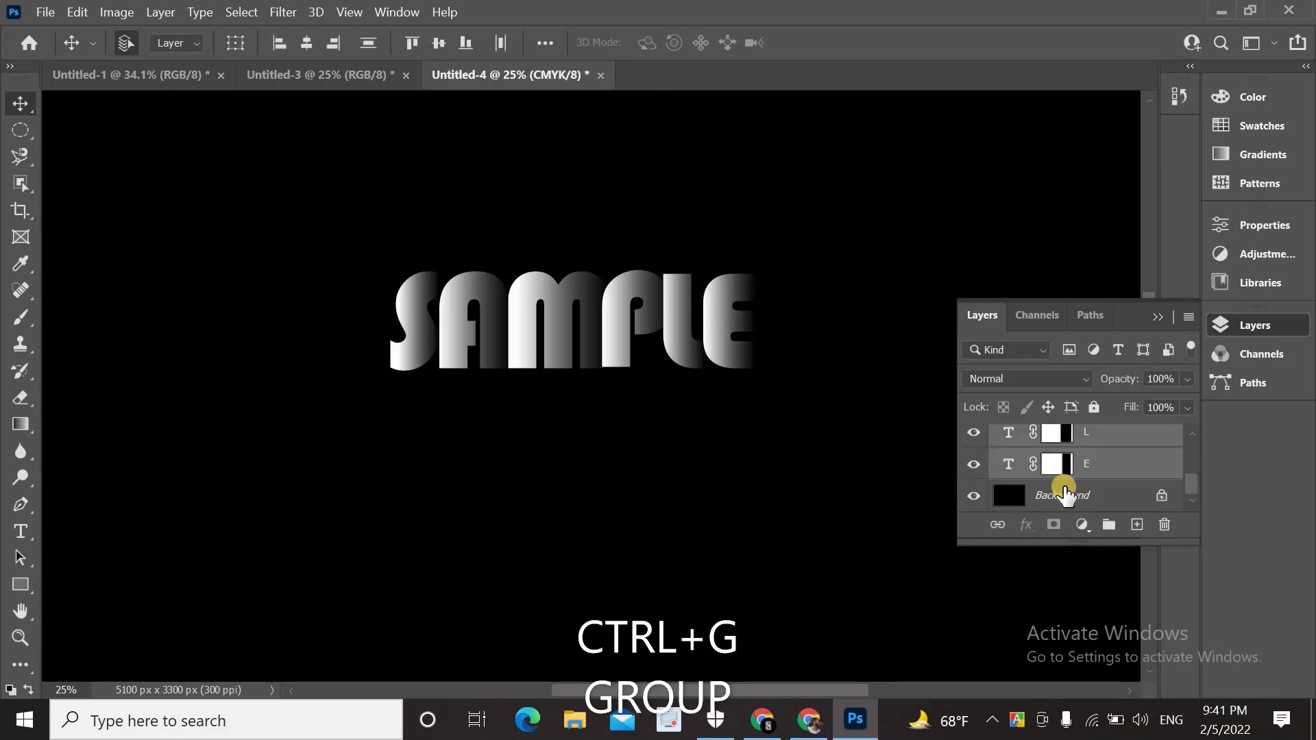
key("ctrl+g")
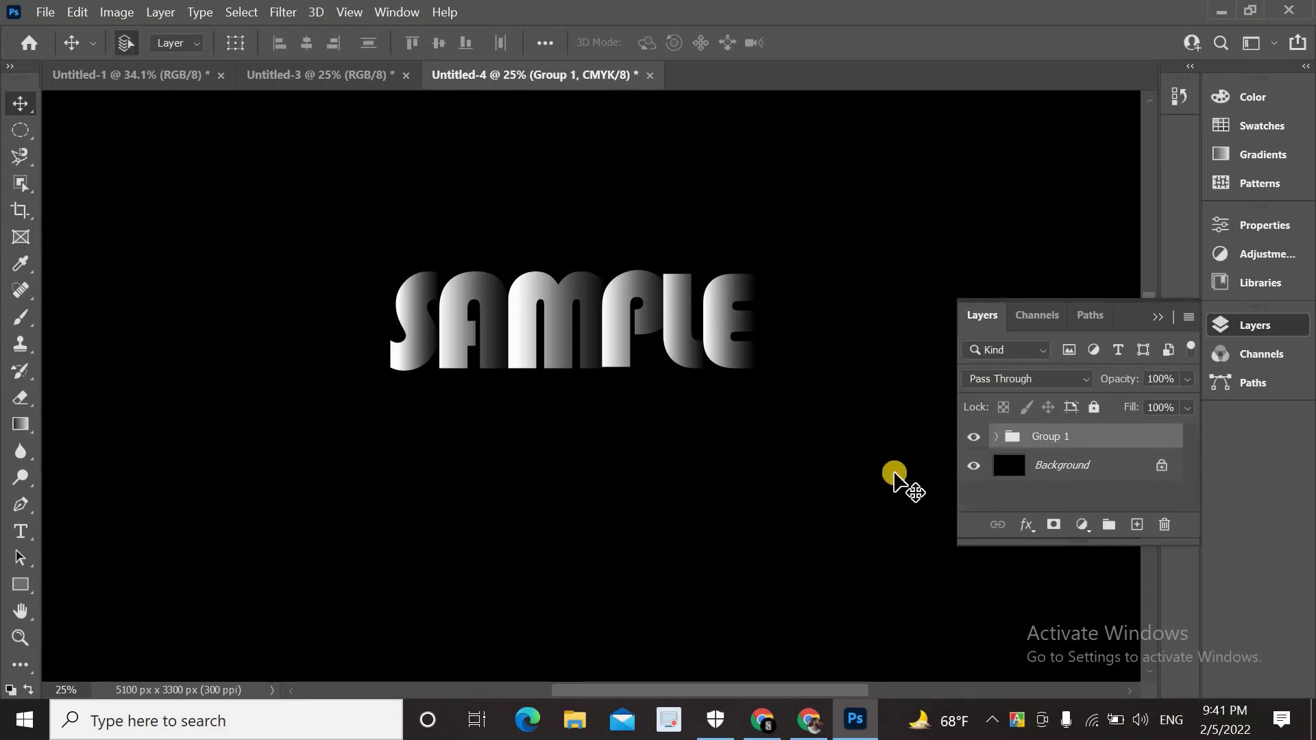
- Lower the SAMPLE text slightly and duplicate Group 1 as Group 1 copy
left_click_drag(894, 475, 897, 508)
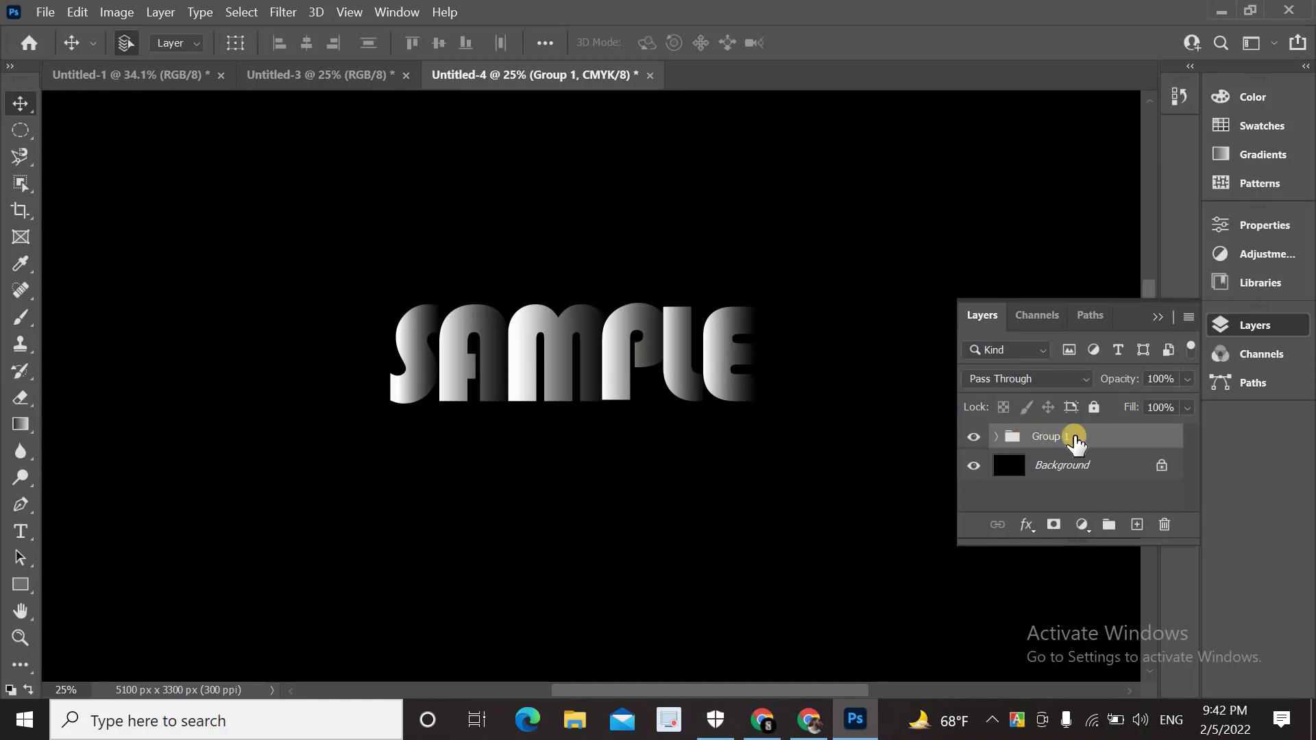
key("ctrl+j")
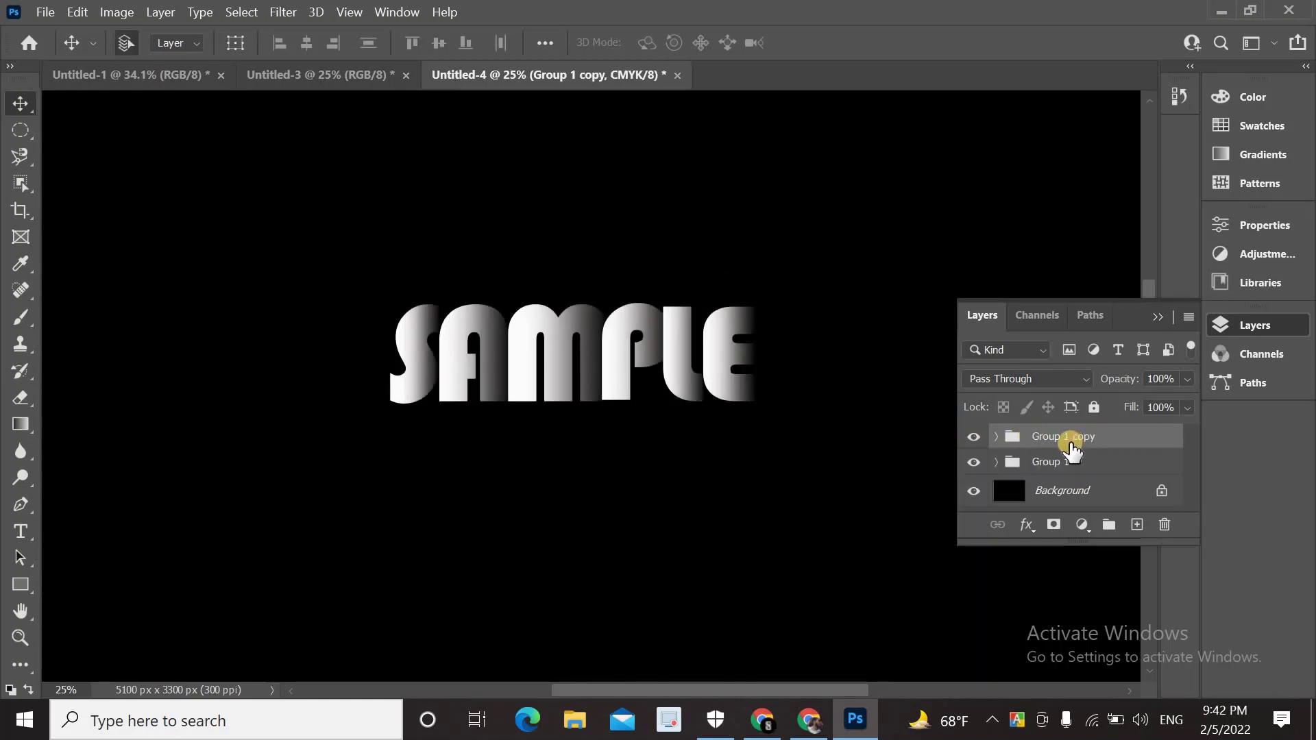
left_click(1061, 463)
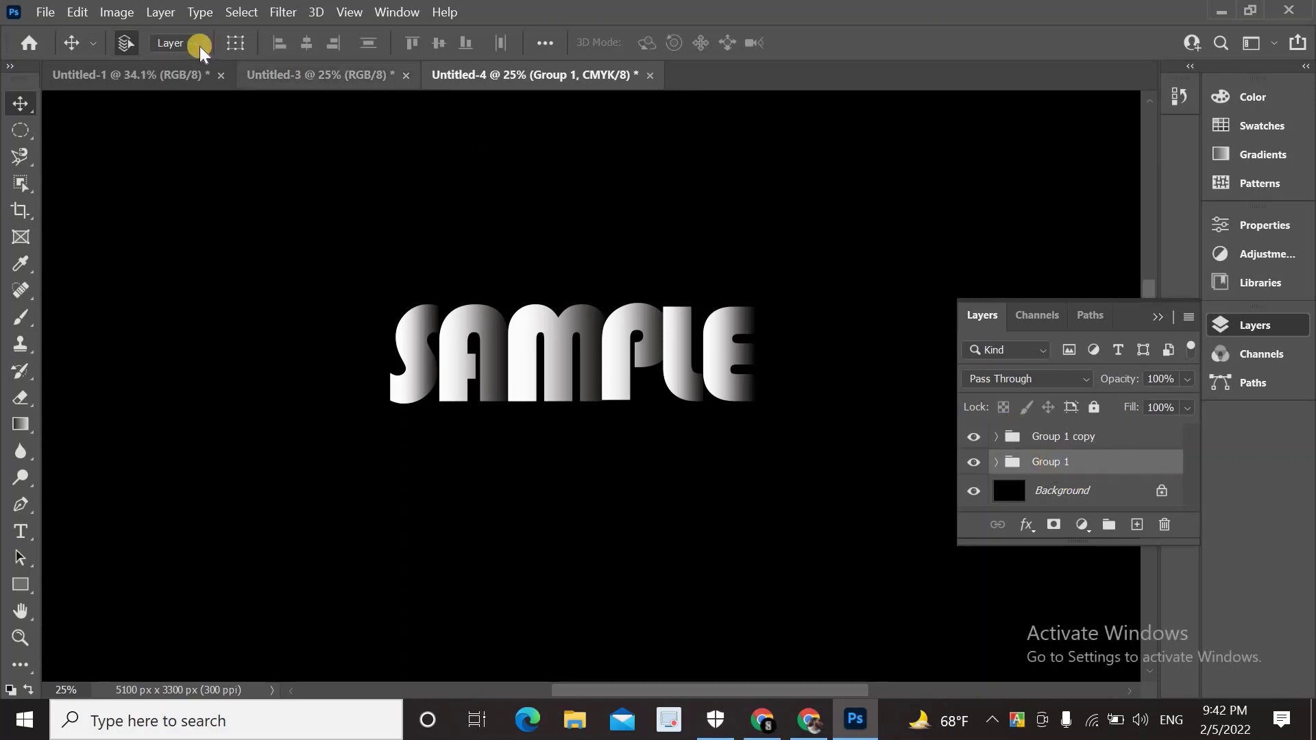
- Flip Group 1 vertically via Edit > Transform and set its opacity to 30%
left_click(79, 12)
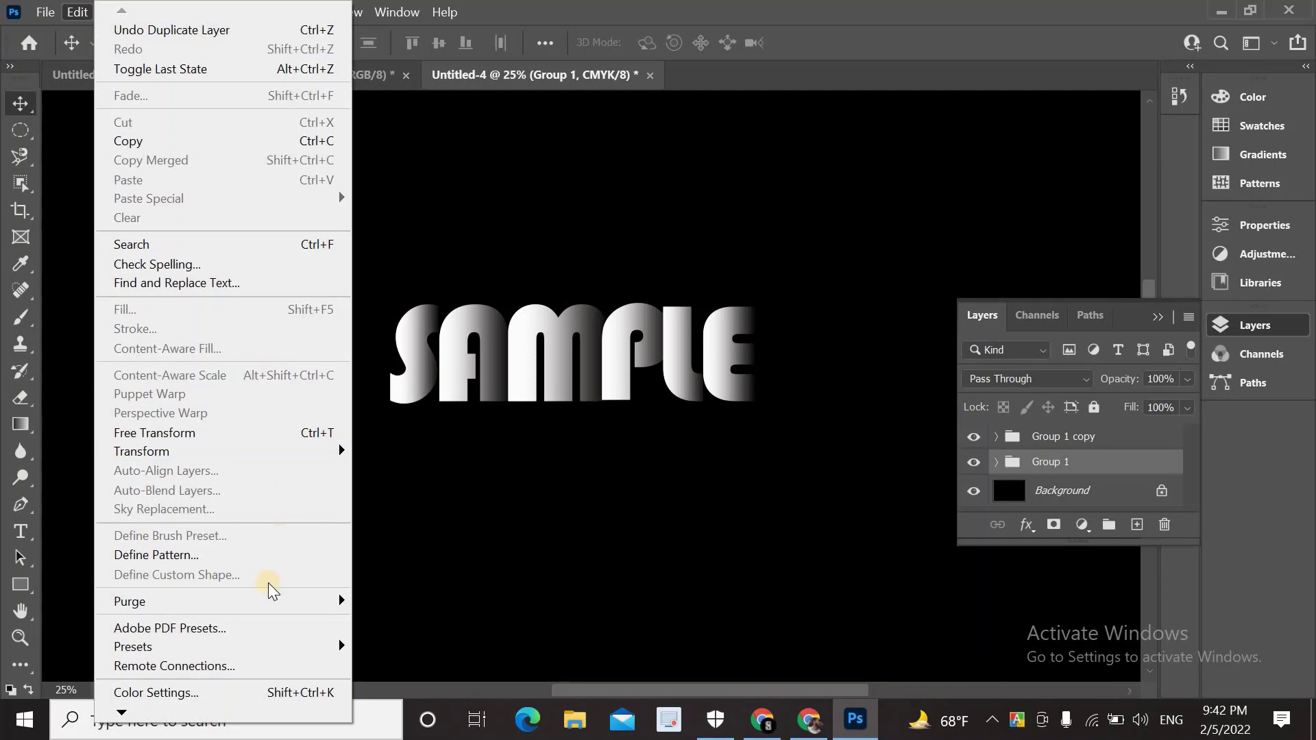
left_click(212, 453)
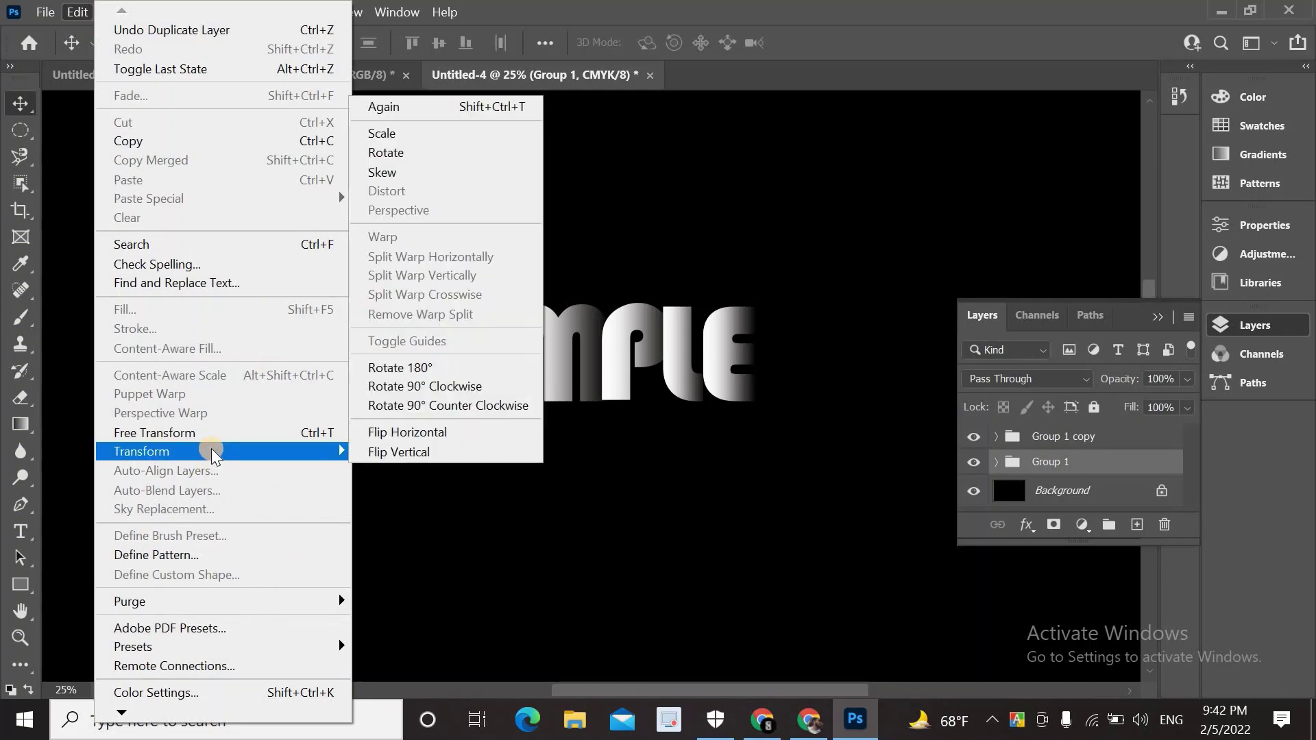
left_click(411, 451)
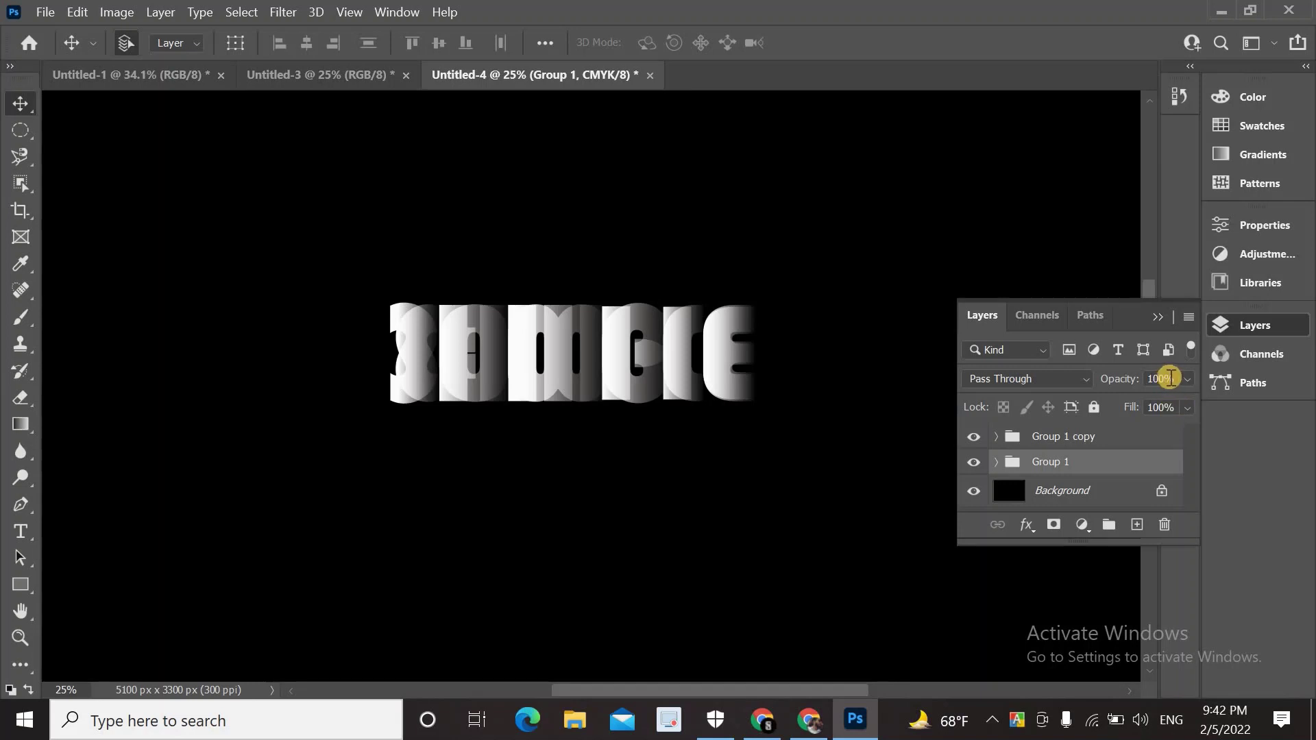
left_click(1165, 376)
type("3")
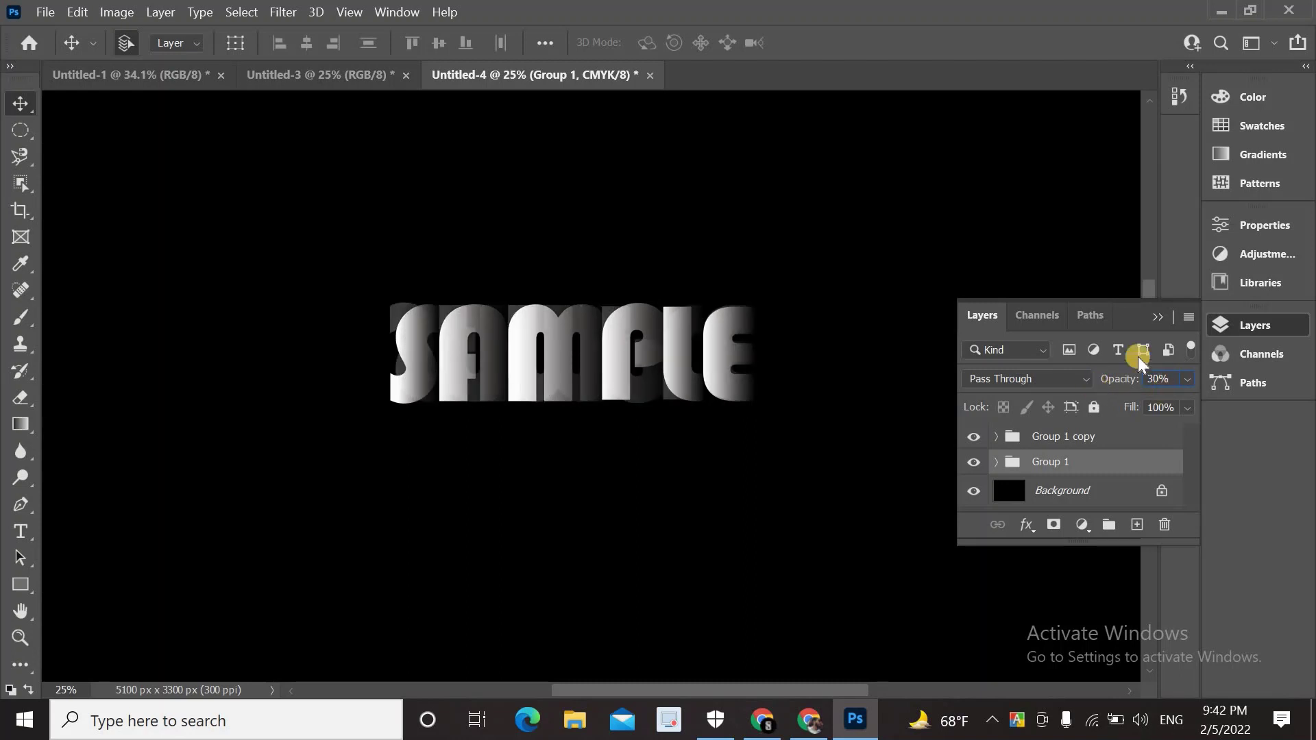
left_click(613, 361)
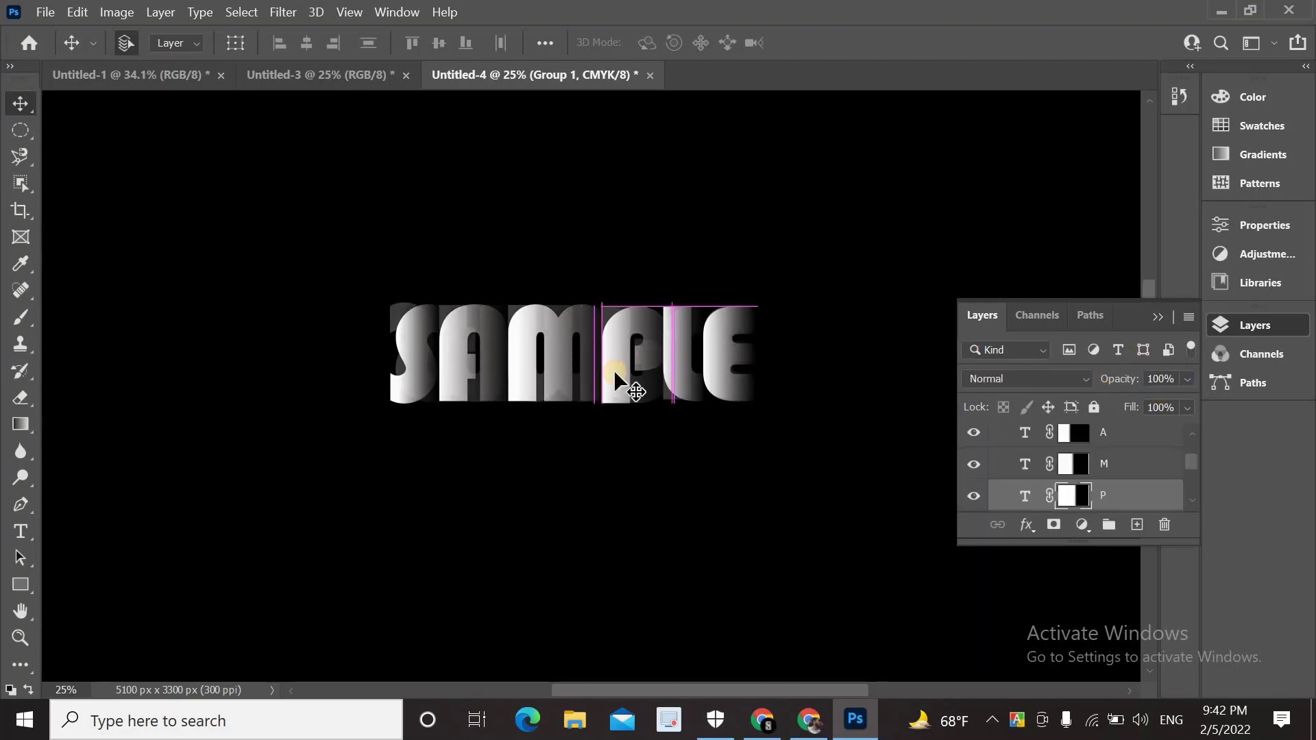
- With Auto-Select set to Group, position the upright SAMPLE just above its flipped copy
left_click(193, 45)
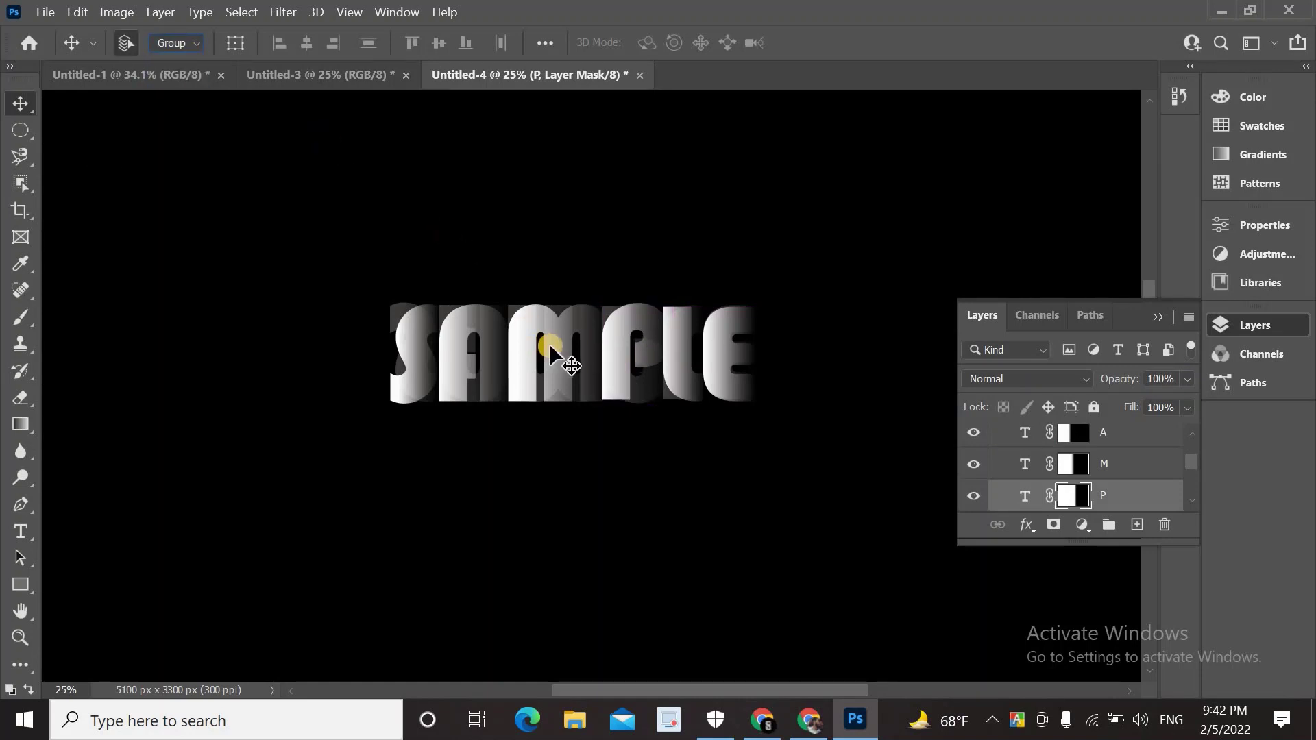
left_click_drag(552, 363, 556, 449)
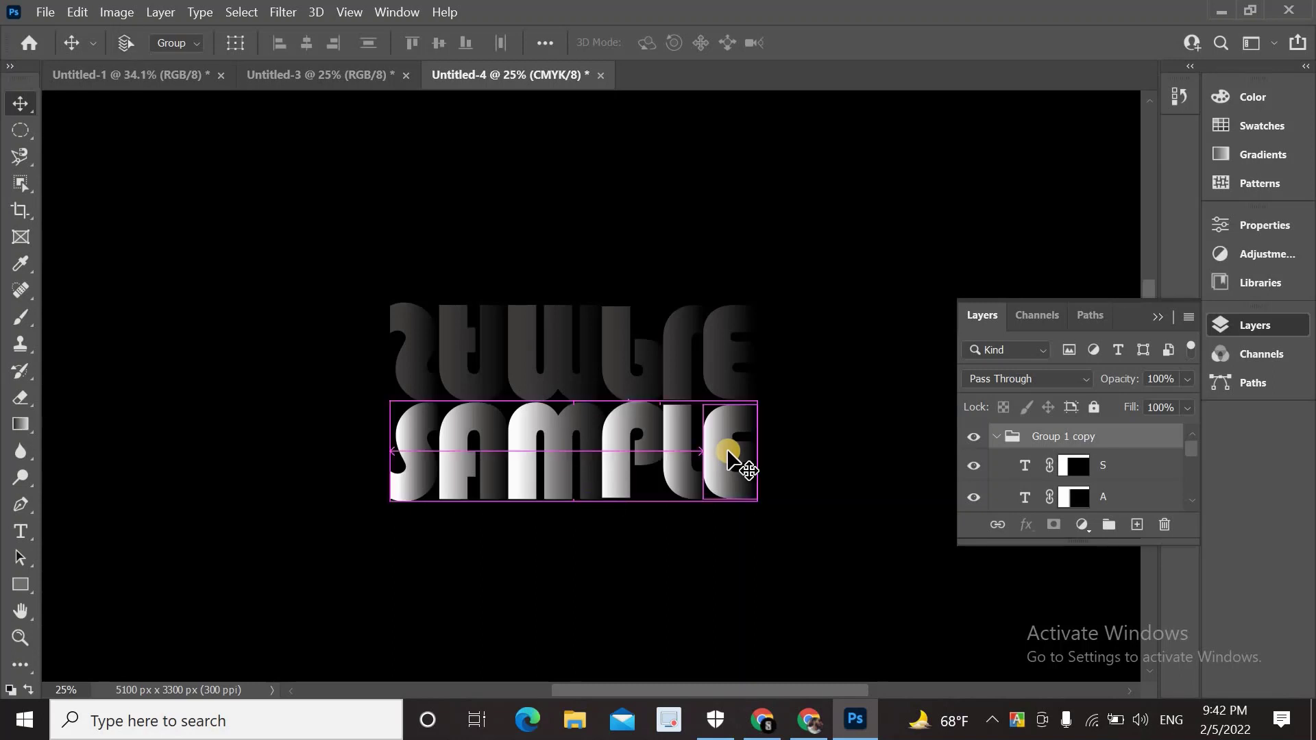
mouse_move(729, 454)
left_mouse_down()
mouse_move(611, 399)
mouse_move(648, 385)
left_mouse_up()
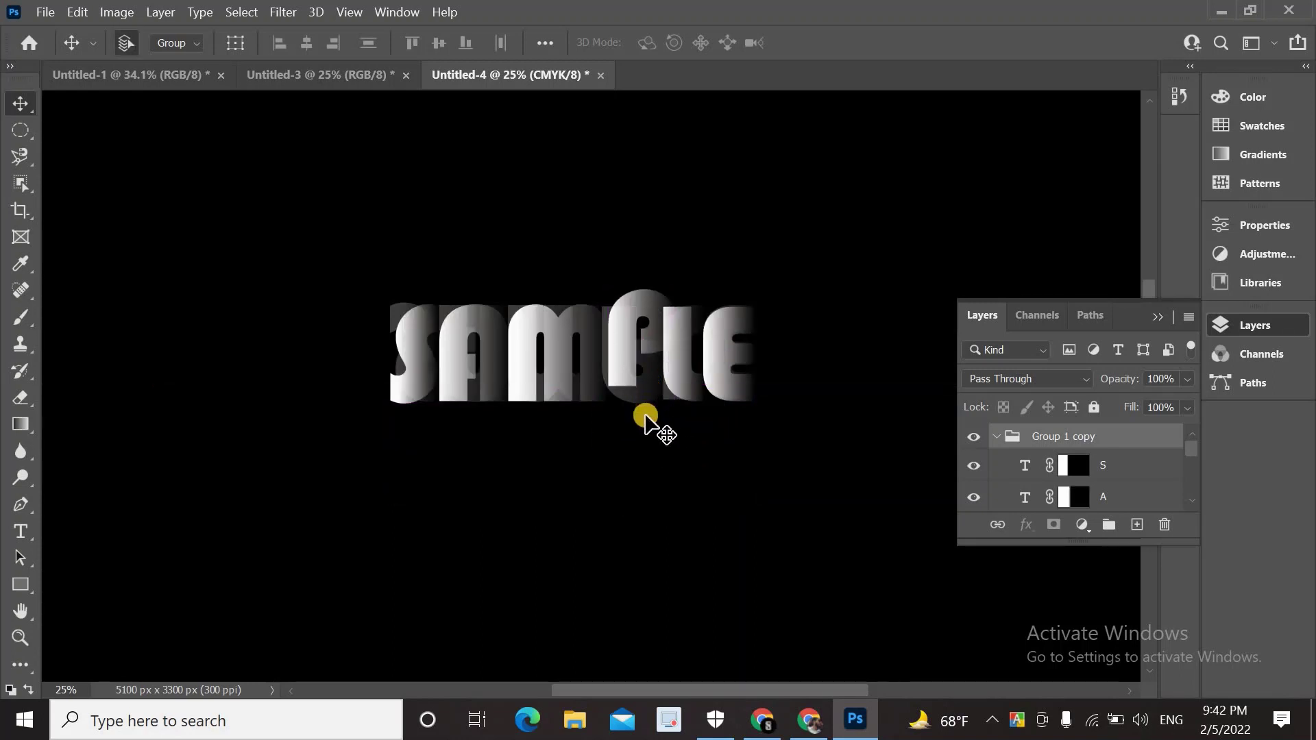
key("ctrl+z")
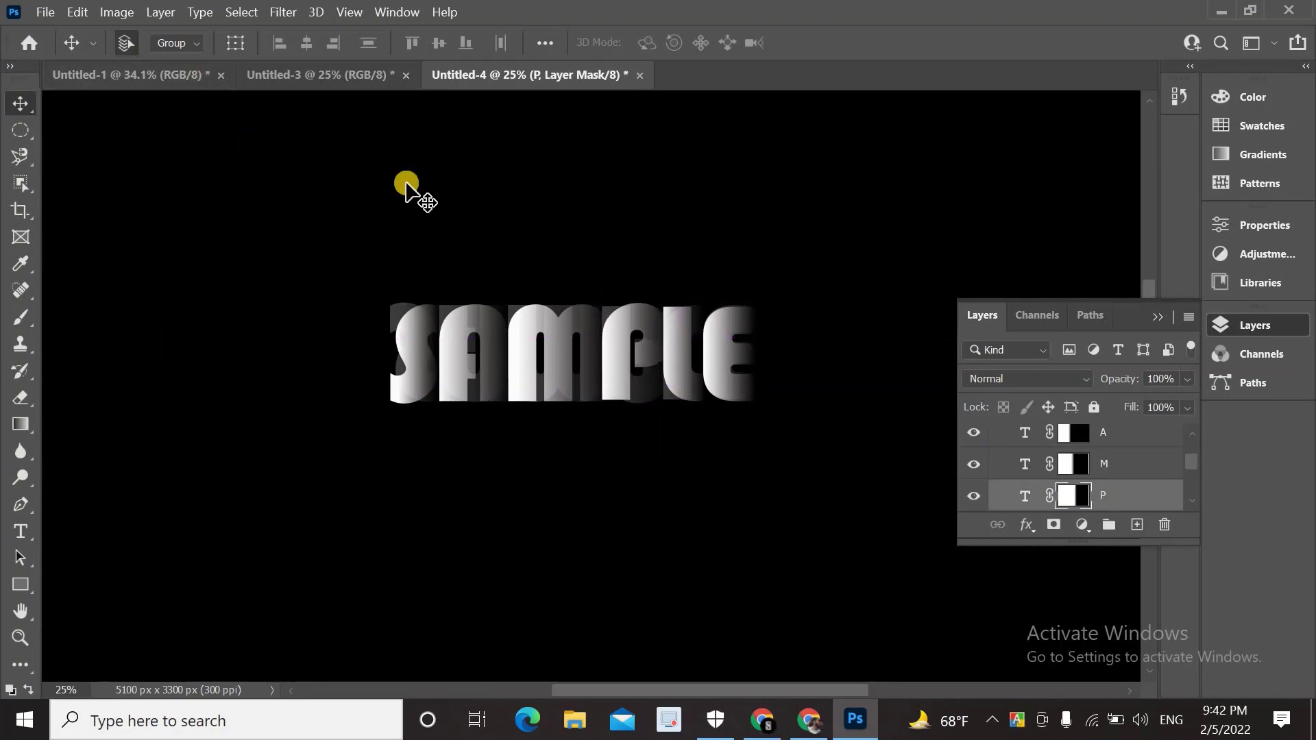
left_click_drag(402, 308, 414, 314)
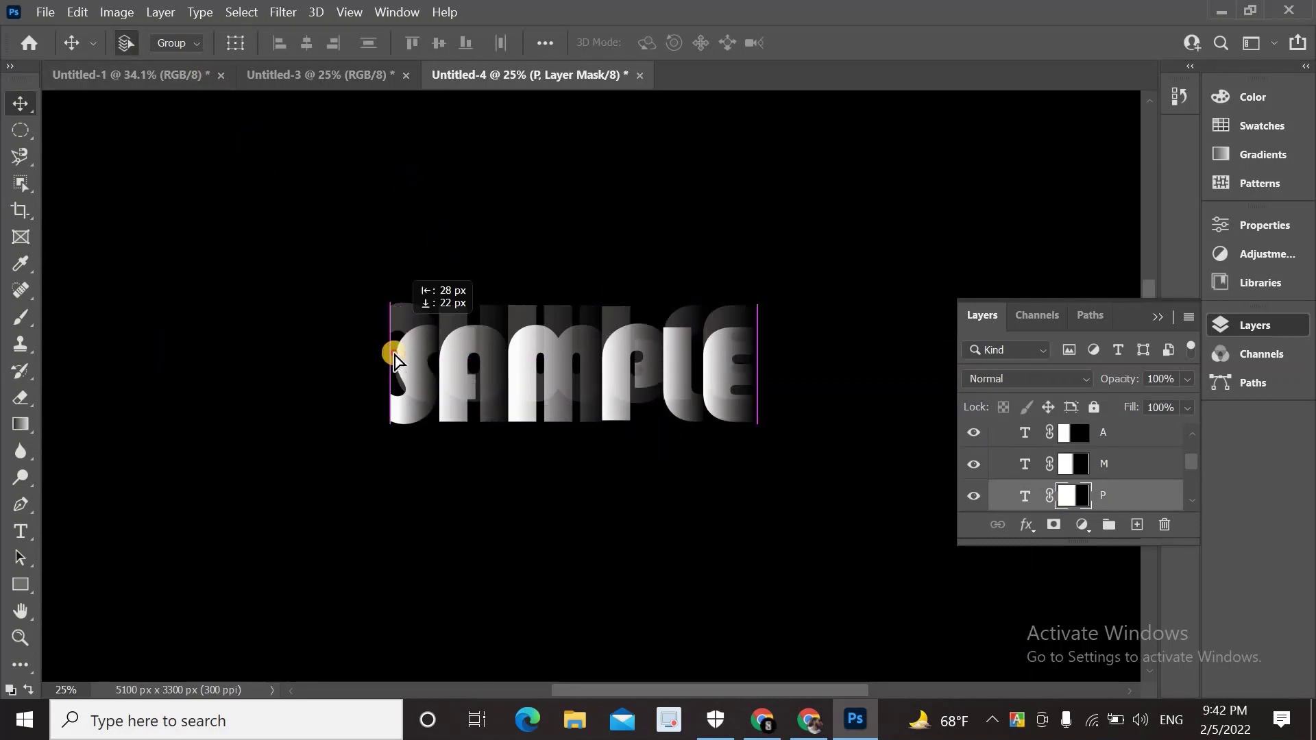
left_click_drag(423, 227, 423, 208)
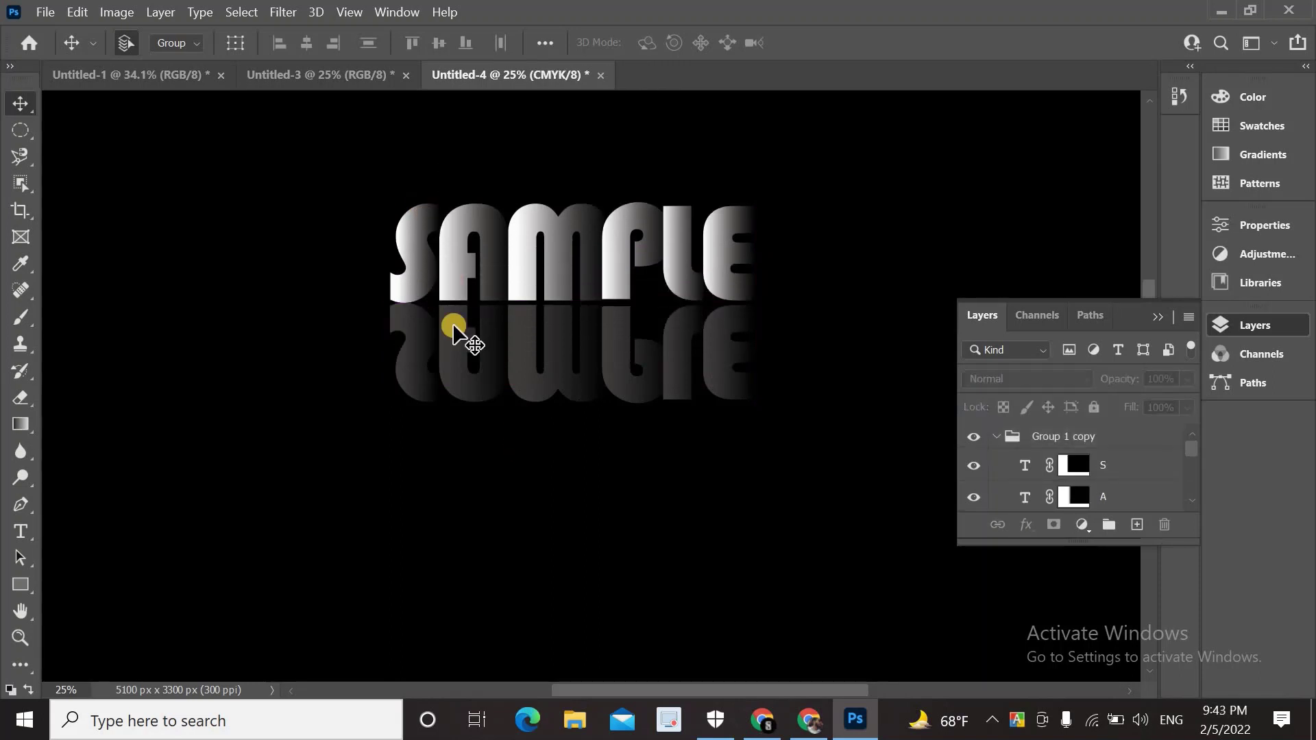
scroll(454, 328, "up", 1)
scroll(454, 327, "up", 1)
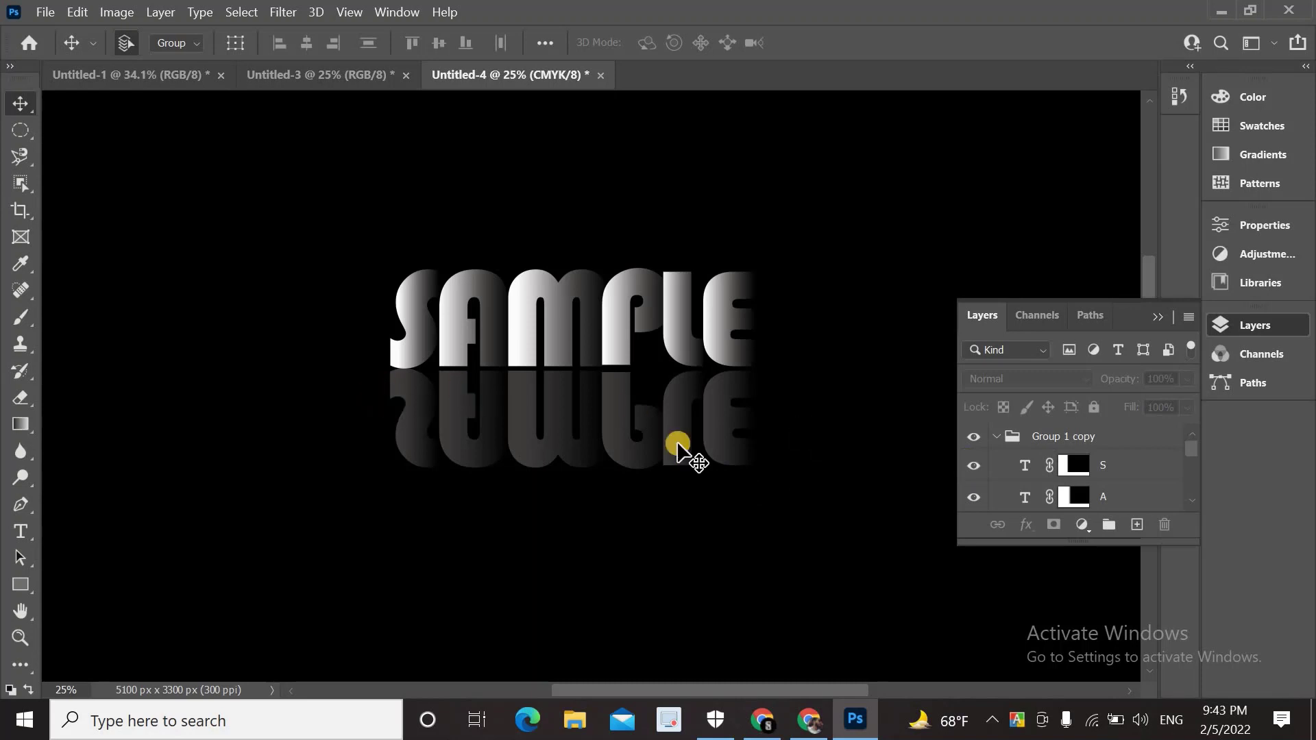
- Add a layer mask to Group 1 and drag a black-to-white gradient over the reflection
left_click(998, 438)
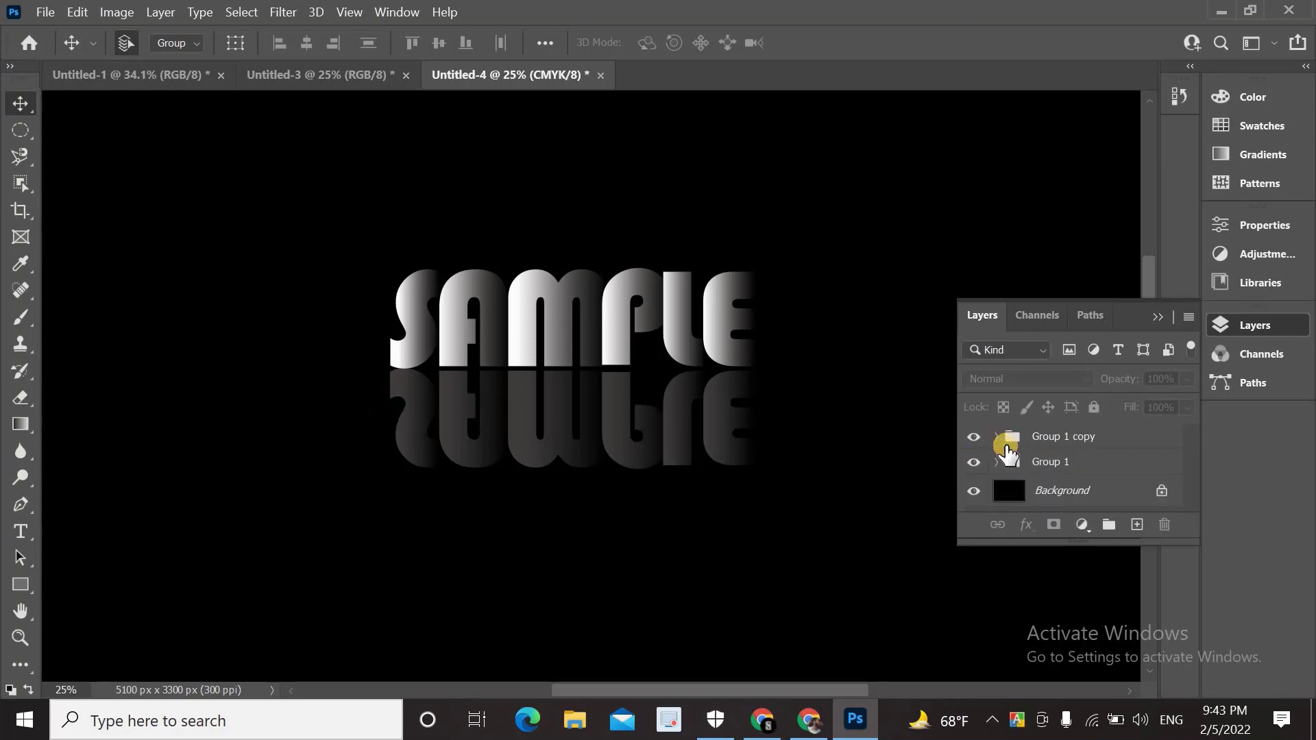
left_click(1028, 461)
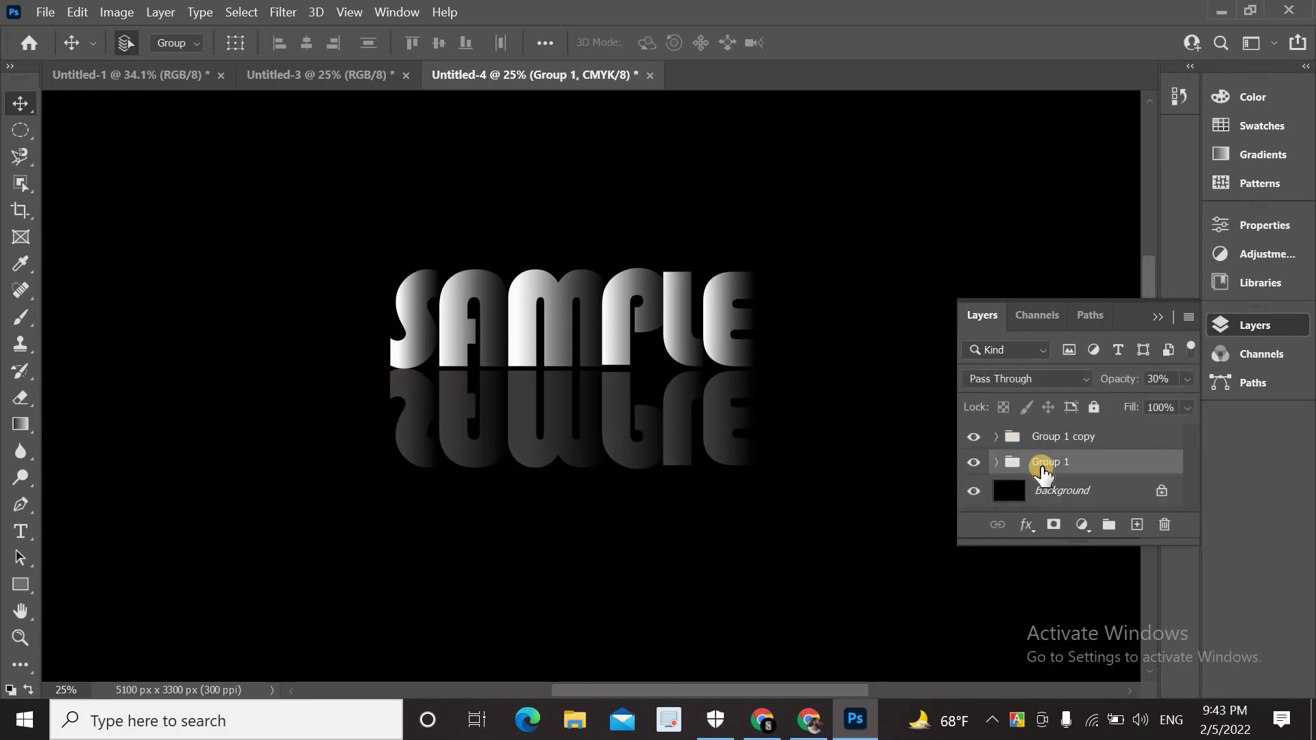
left_click(1054, 526)
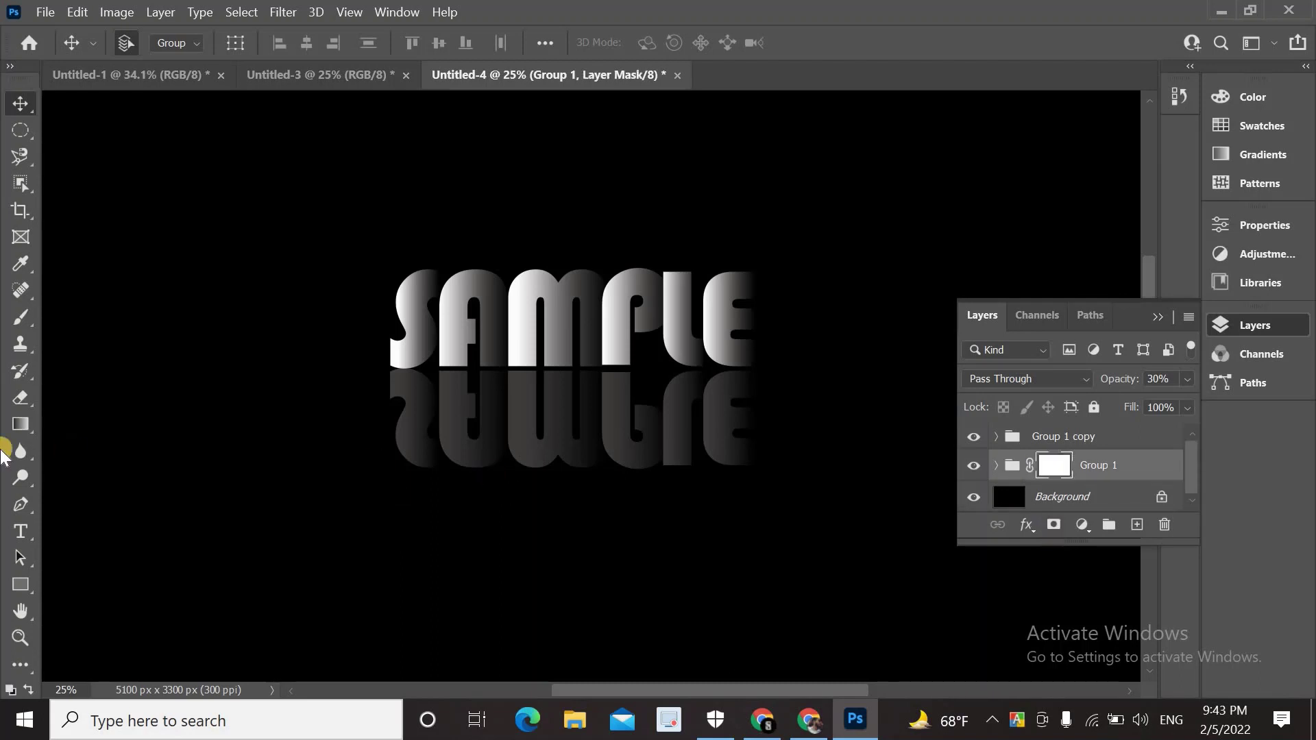
left_click(21, 425)
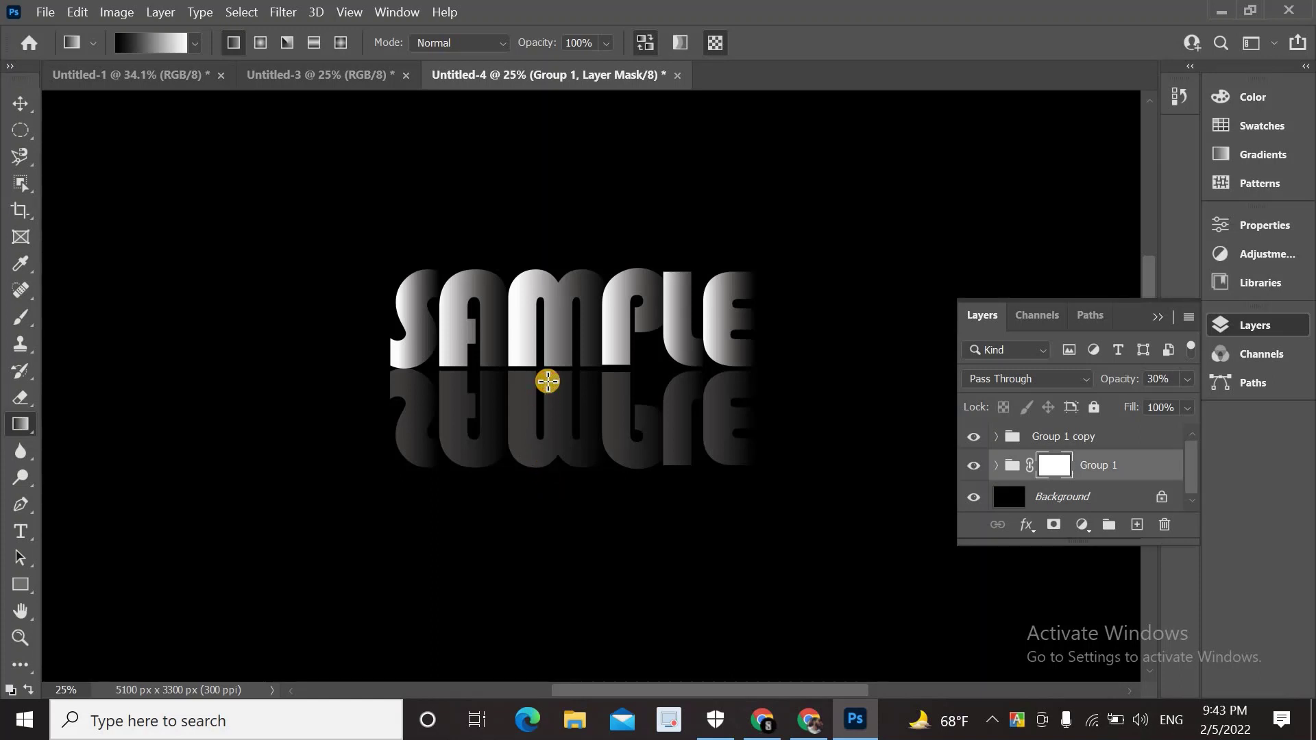
left_click_drag(548, 466, 548, 381)
- Return to the Move tool, deselect the group, and collapse the Layers panel
left_click(6, 110)
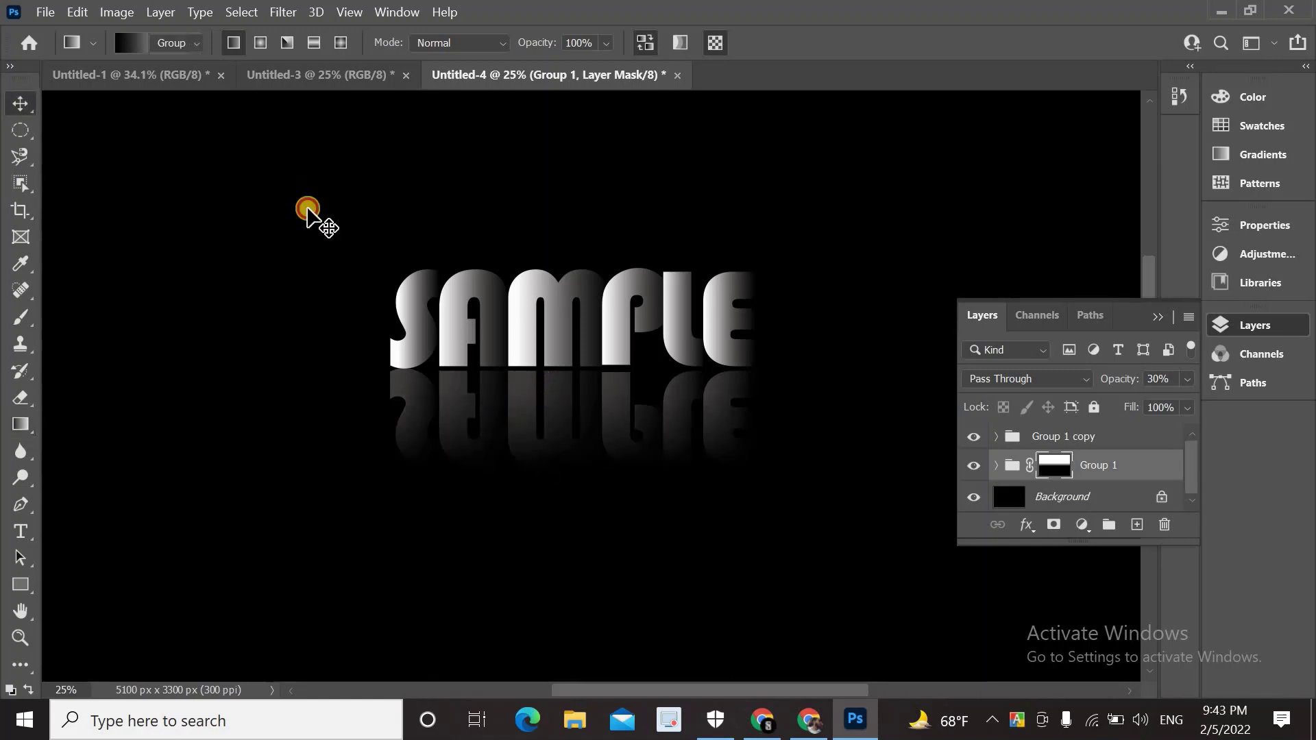
left_click(831, 325)
left_click(1146, 319)
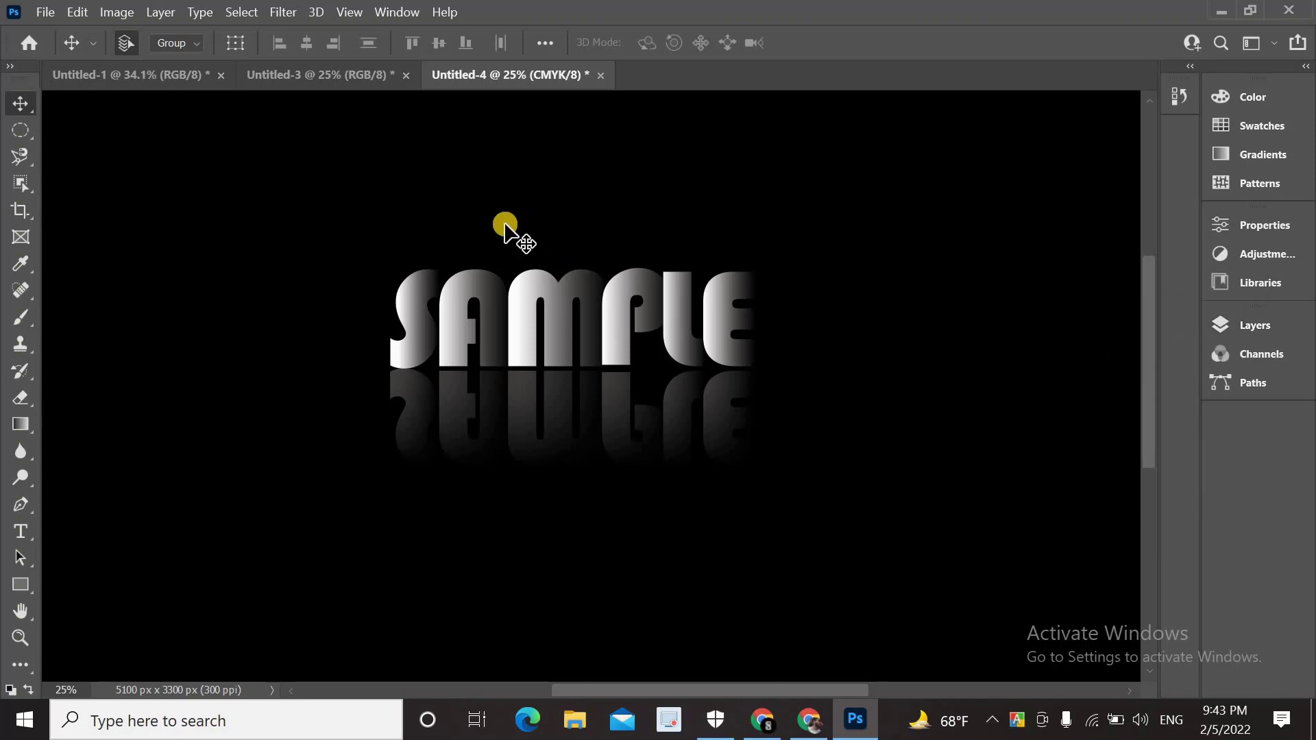
- Zoom the canvas from 25% to 50% to review SAMPLE and its fading reflection
key("ctrl+plus")
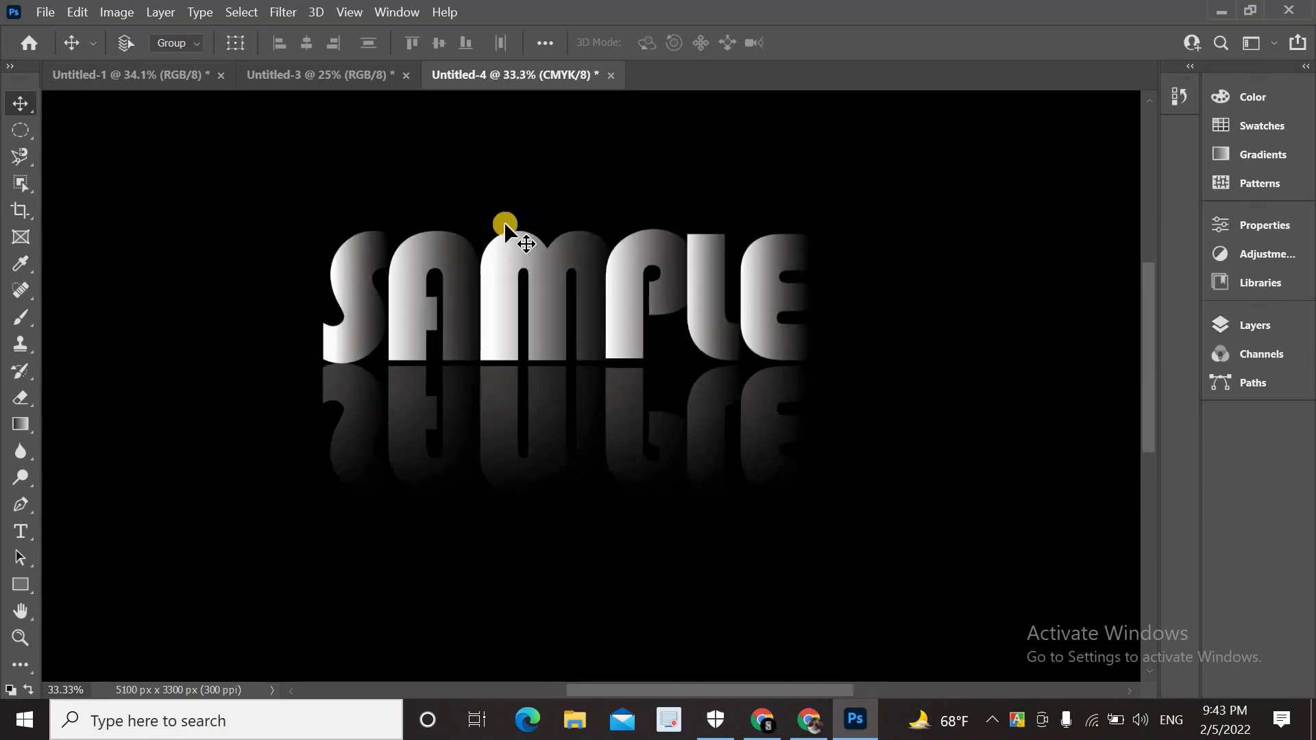
key("ctrl+plus")
scroll(411, 233, "up", 1)
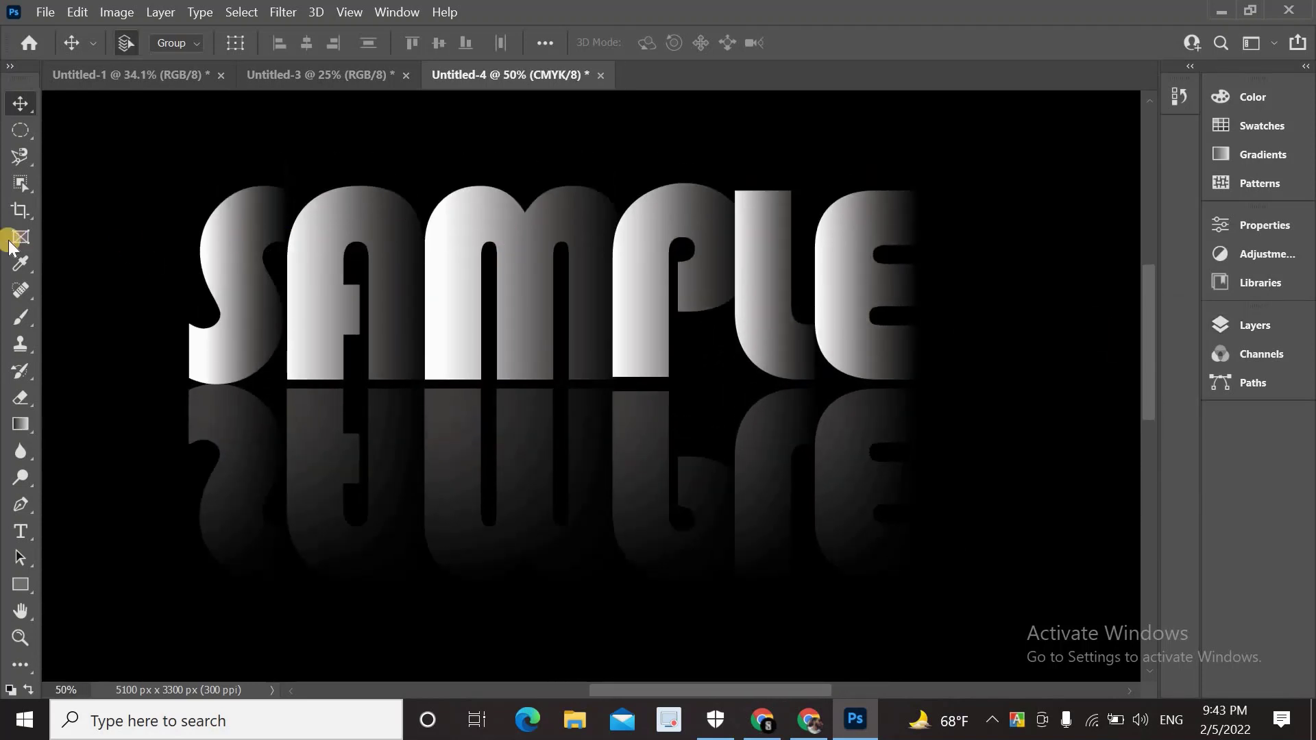